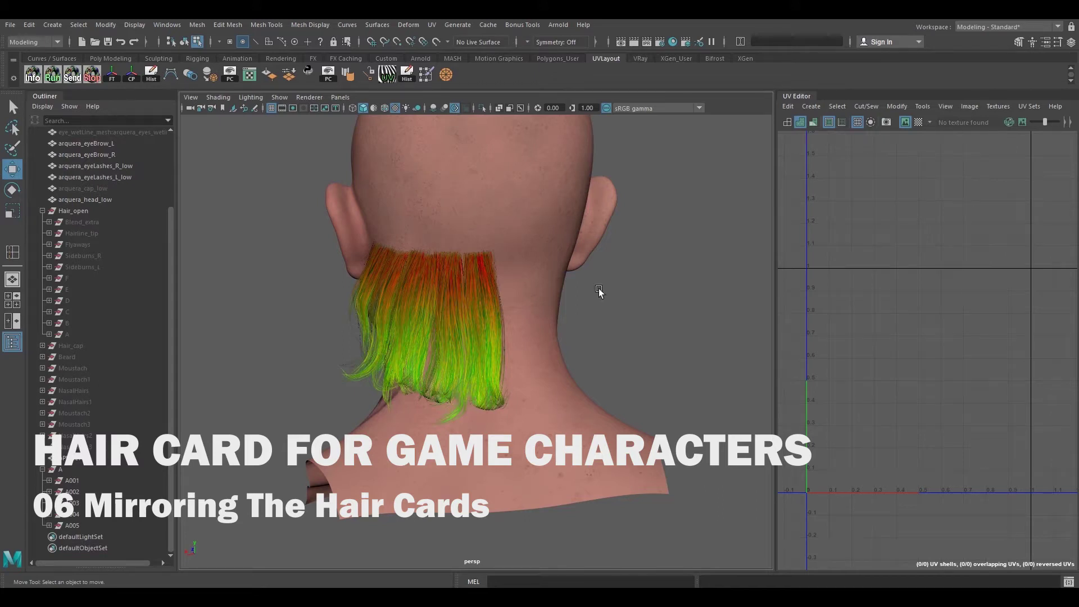
Duplicate the five hair card groups A001 to A005 on the back of the head
{"action": "left_click_drag", "start_coordinate": [586, 315], "coordinate": [574, 297], "text": "alt"}
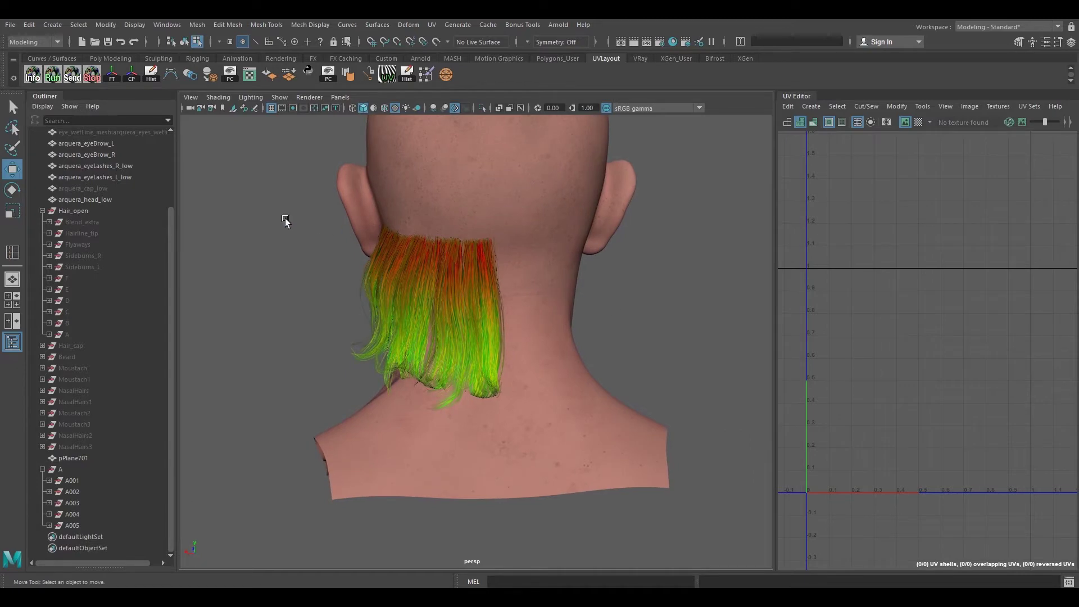
{"action": "left_click_drag", "start_coordinate": [306, 267], "coordinate": [585, 281]}
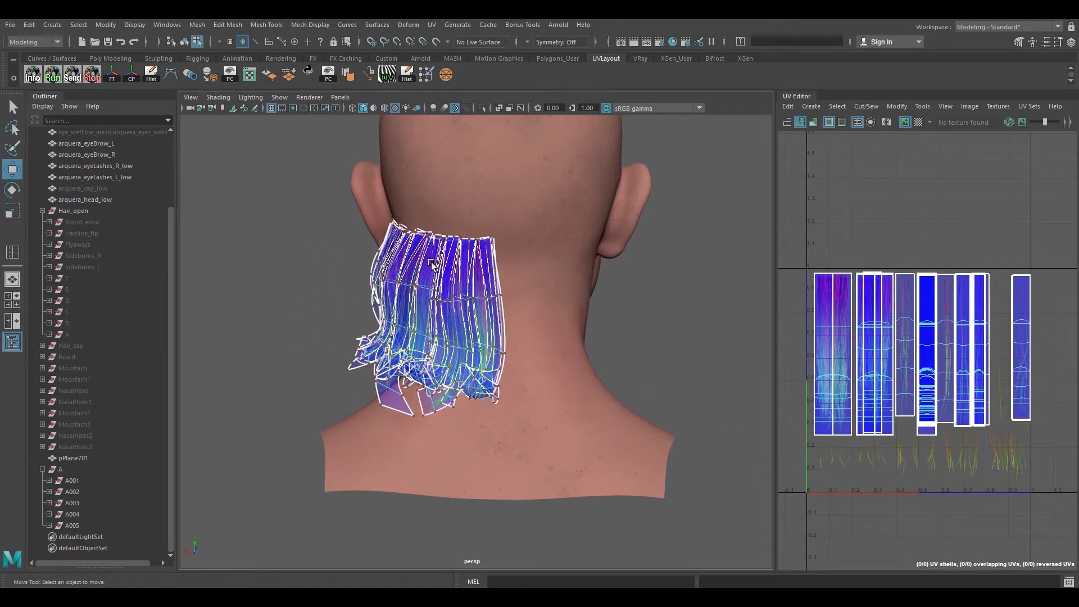
{"action": "left_click_drag", "start_coordinate": [538, 293], "coordinate": [565, 322], "text": "alt"}
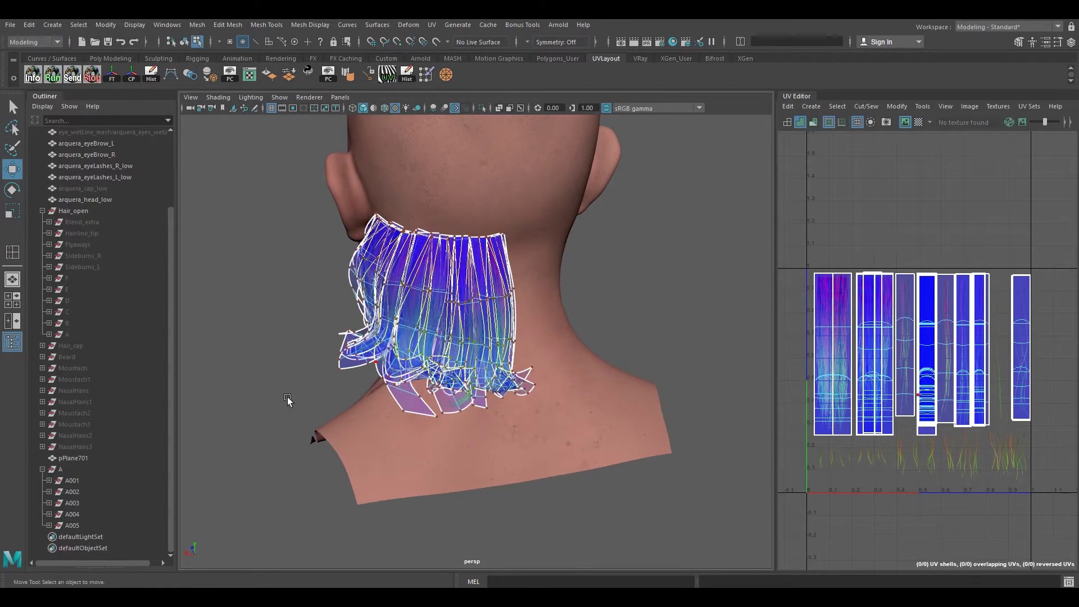
{"action": "left_click_drag", "start_coordinate": [415, 388], "coordinate": [472, 337], "text": "alt"}
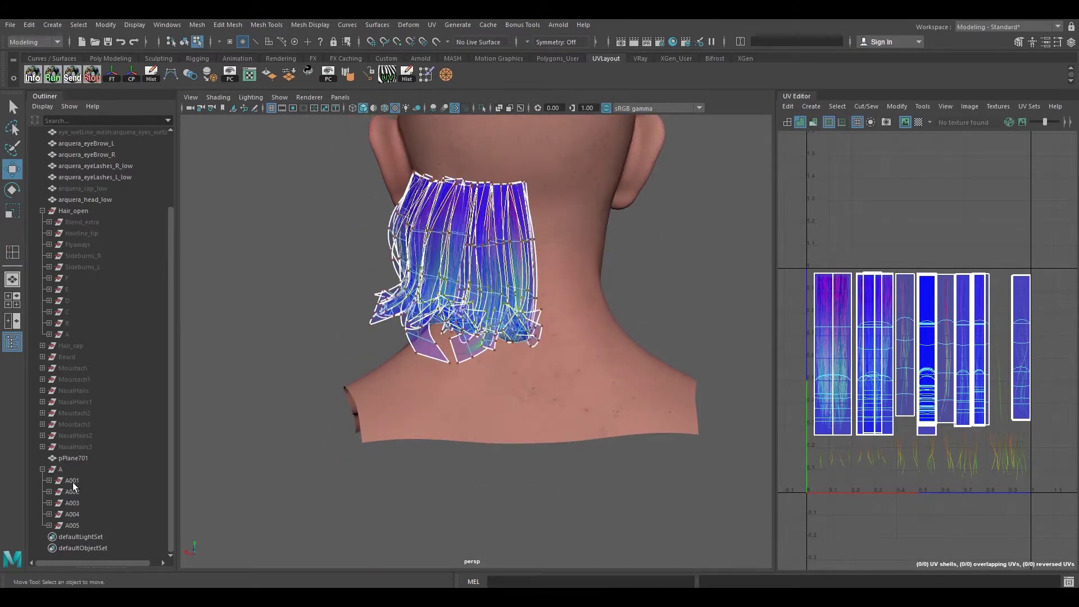
{"action": "left_click", "coordinate": [72, 480]}
{"action": "left_click", "coordinate": [74, 524], "text": "shift"}
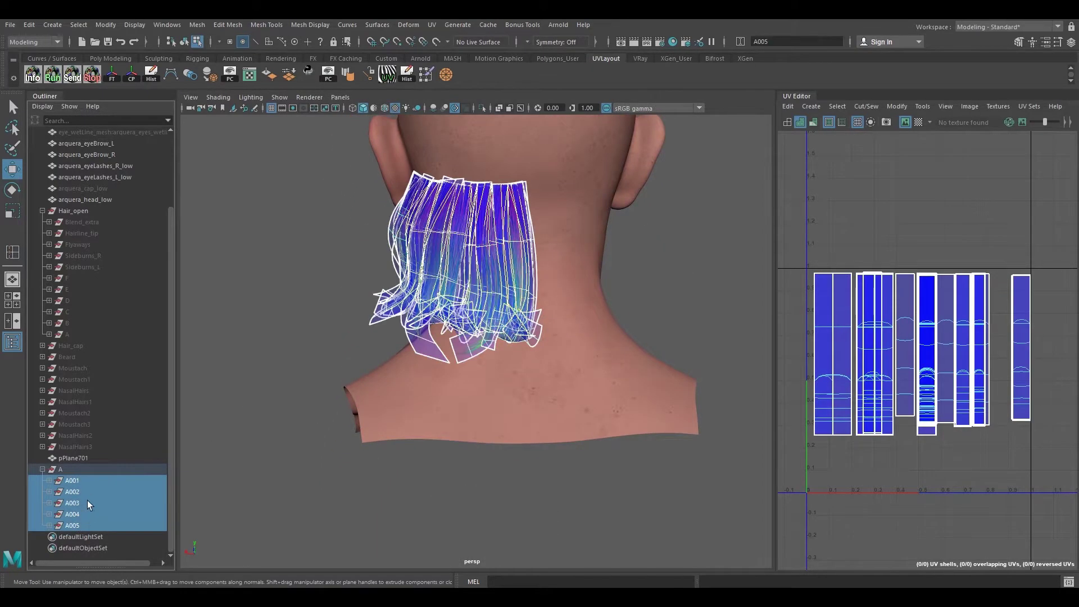
{"action": "middle_click_drag", "start_coordinate": [557, 323], "coordinate": [555, 358], "text": "alt"}
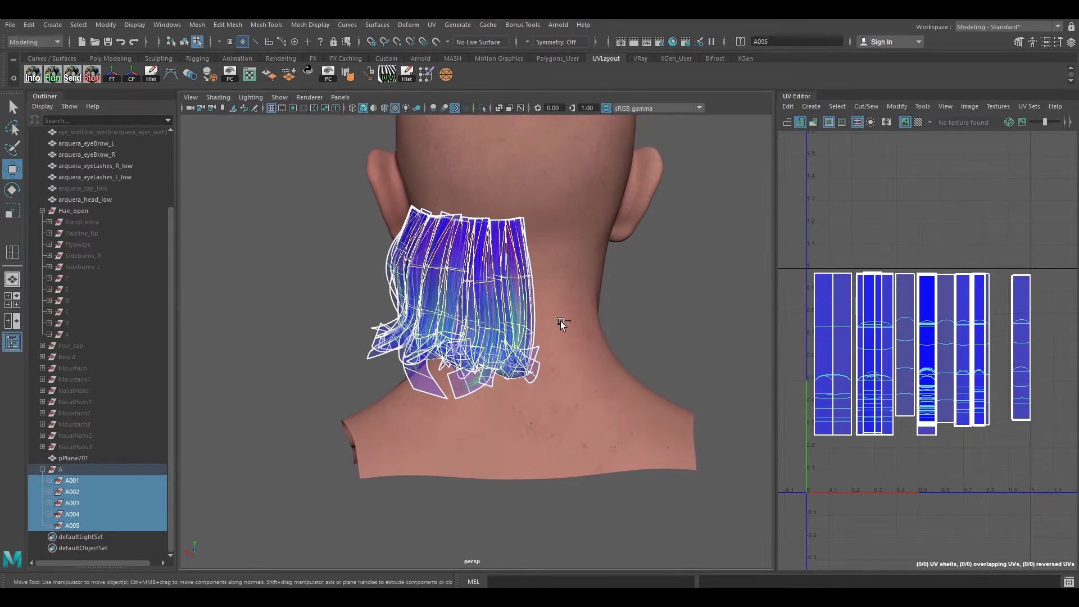
{"action": "key", "text": "ctrl+d"}
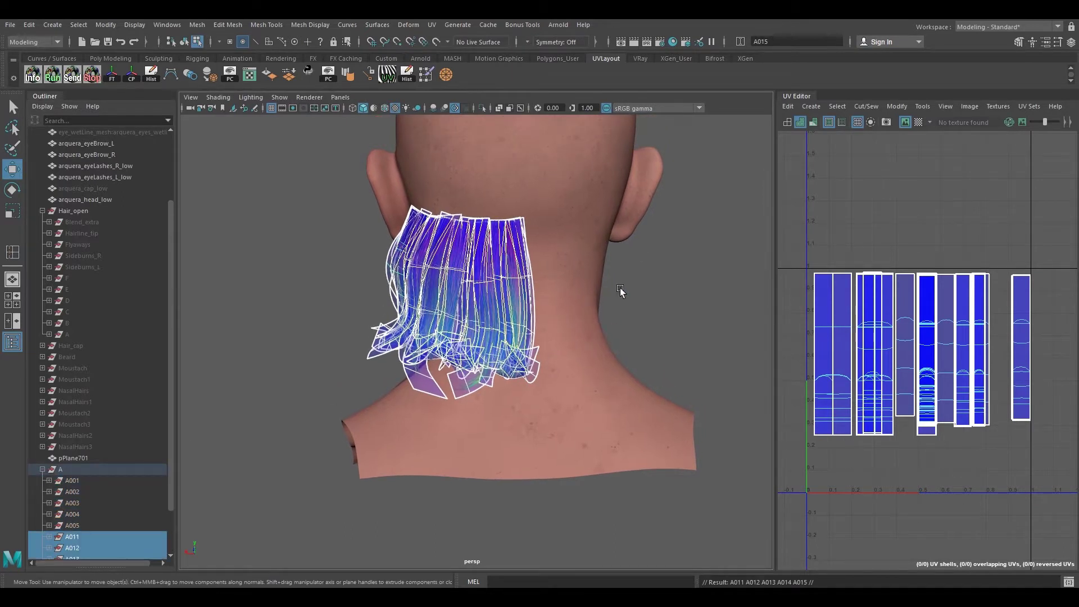
Mirror the duplicated hair card groups to the other side of the head by setting their Scale X to -1
{"action": "left_click", "coordinate": [1071, 46]}
{"action": "left_click_drag", "start_coordinate": [747, 153], "coordinate": [639, 167]}
{"action": "double_click", "coordinate": [707, 267]}
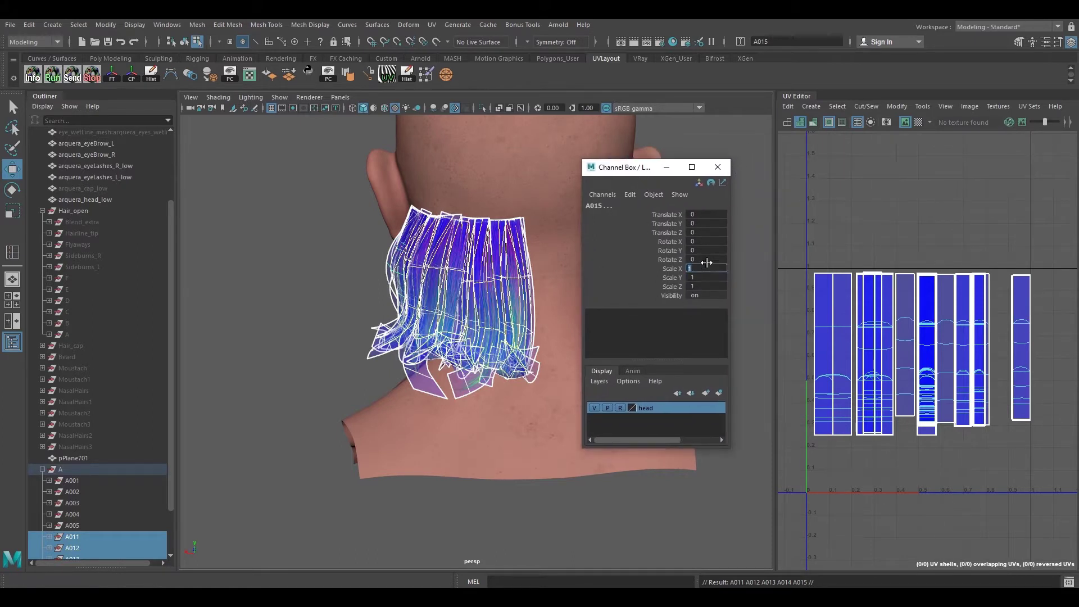
{"action": "key", "text": "Return"}
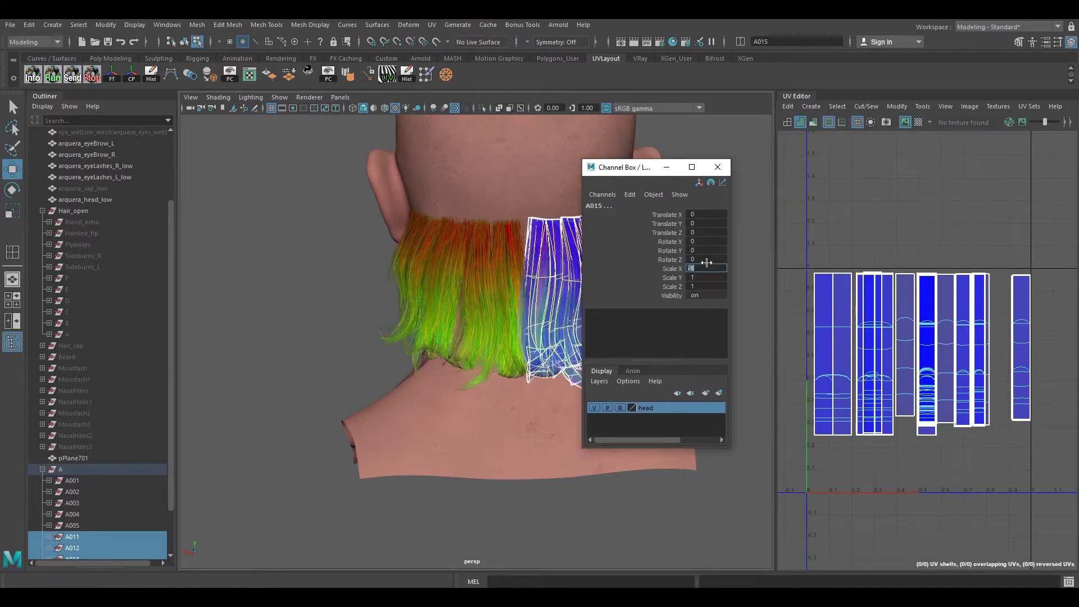
{"action": "middle_click_drag", "start_coordinate": [528, 308], "coordinate": [472, 334], "text": "alt"}
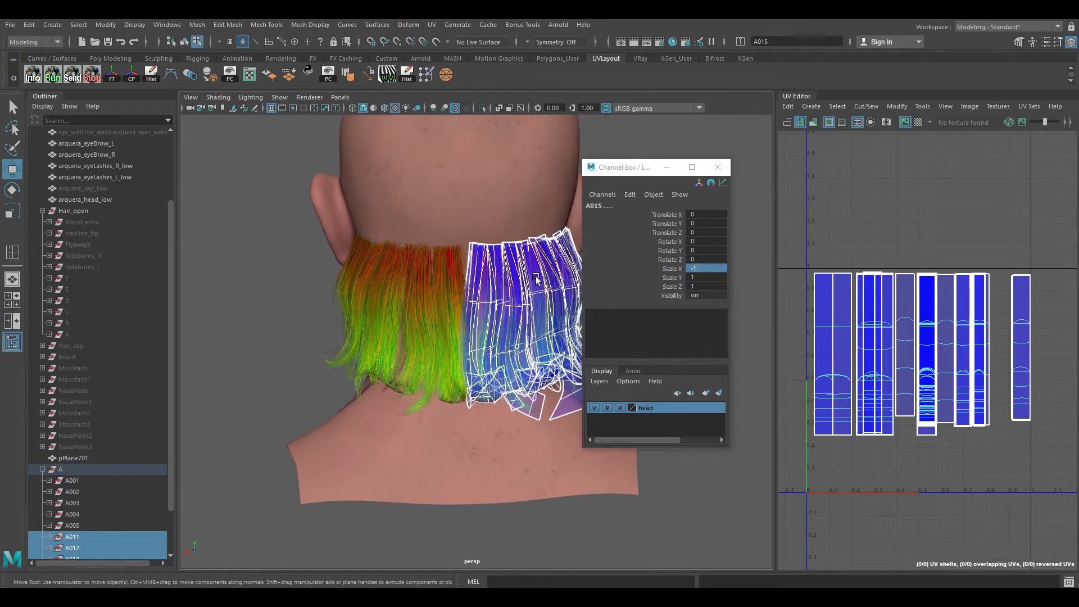
{"action": "left_click_drag", "start_coordinate": [514, 308], "coordinate": [410, 279], "text": "alt"}
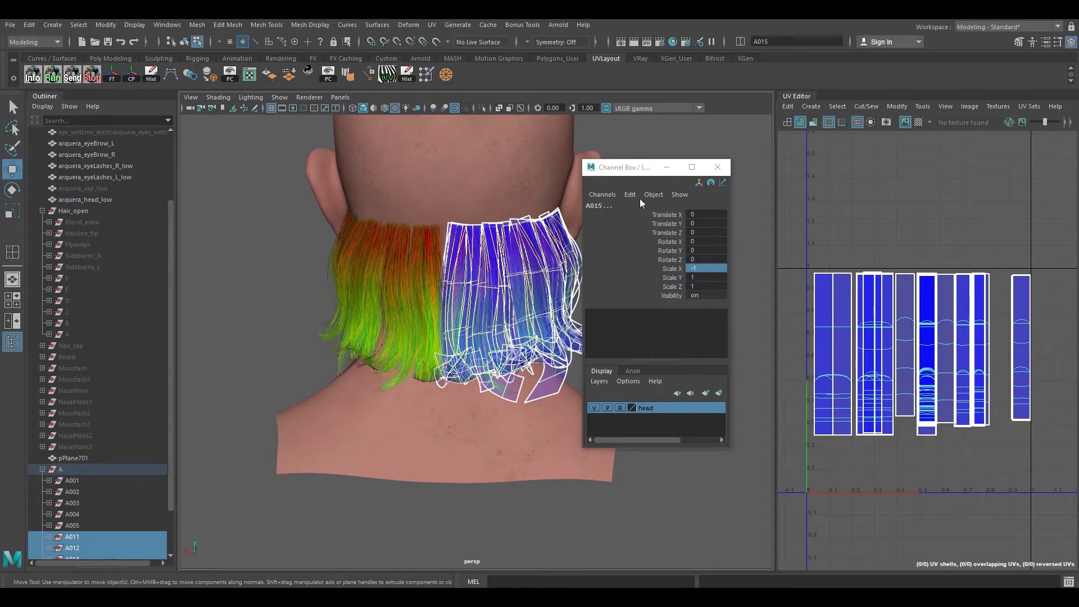
Freeze the transformations of the mirrored hair card groups and close the Channel Box
{"action": "left_click", "coordinate": [106, 24]}
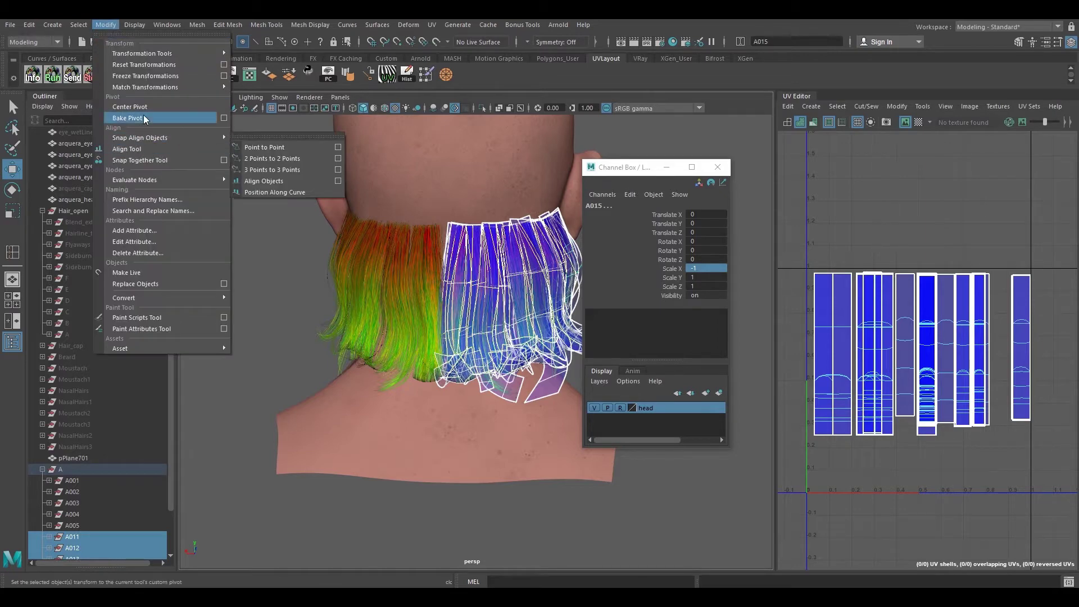
{"action": "left_click", "coordinate": [155, 81]}
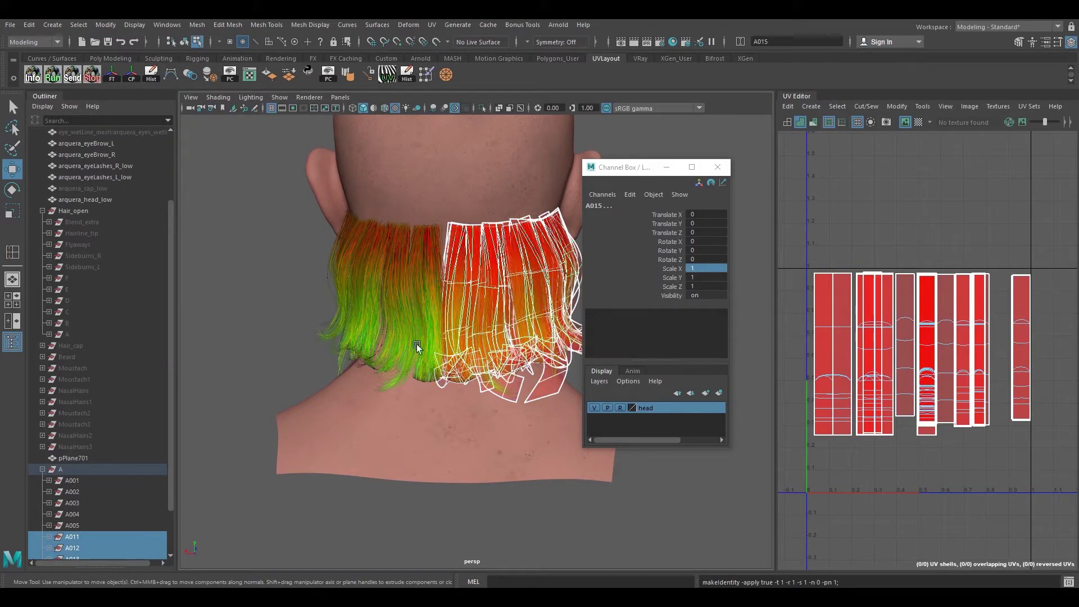
{"action": "left_click", "coordinate": [718, 167]}
{"action": "left_click_drag", "start_coordinate": [495, 306], "coordinate": [549, 290], "text": "alt"}
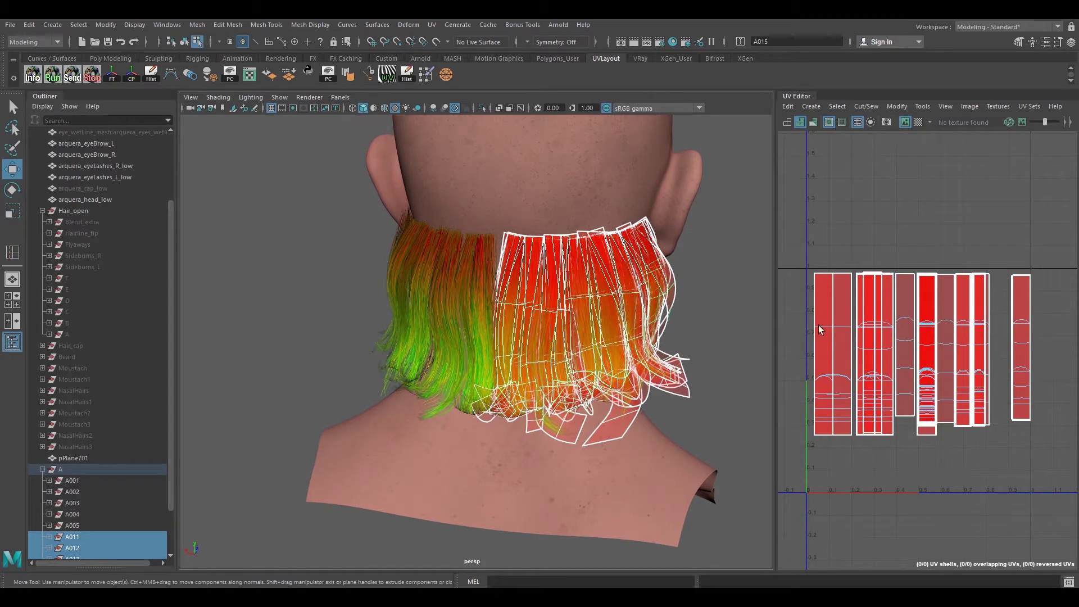
Compare the UV orientation shading of individual original and mirrored hair cards
{"action": "left_click", "coordinate": [788, 121]}
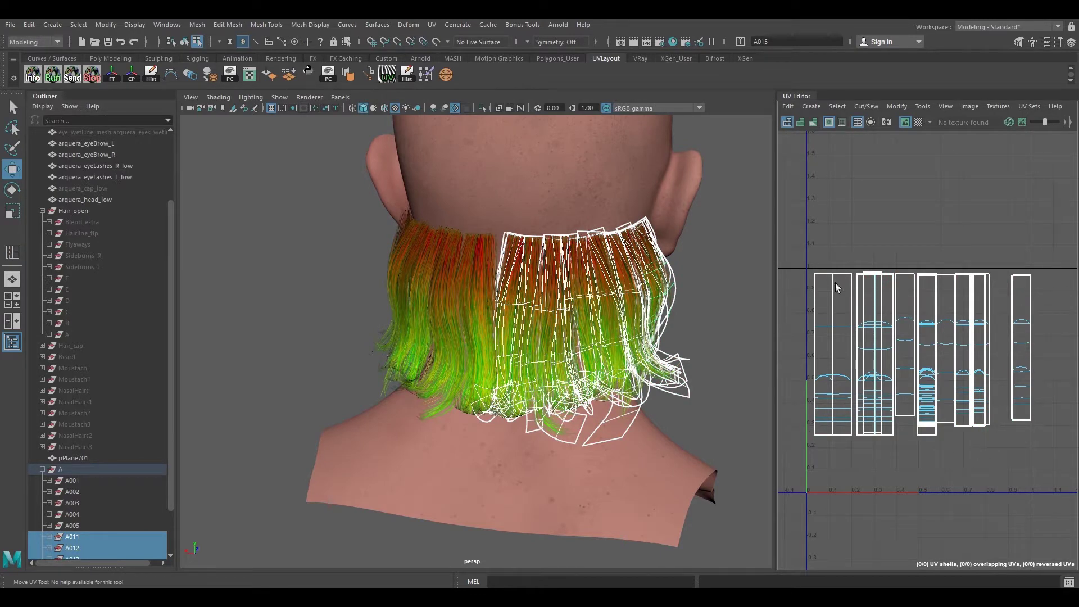
{"action": "left_click", "coordinate": [801, 121]}
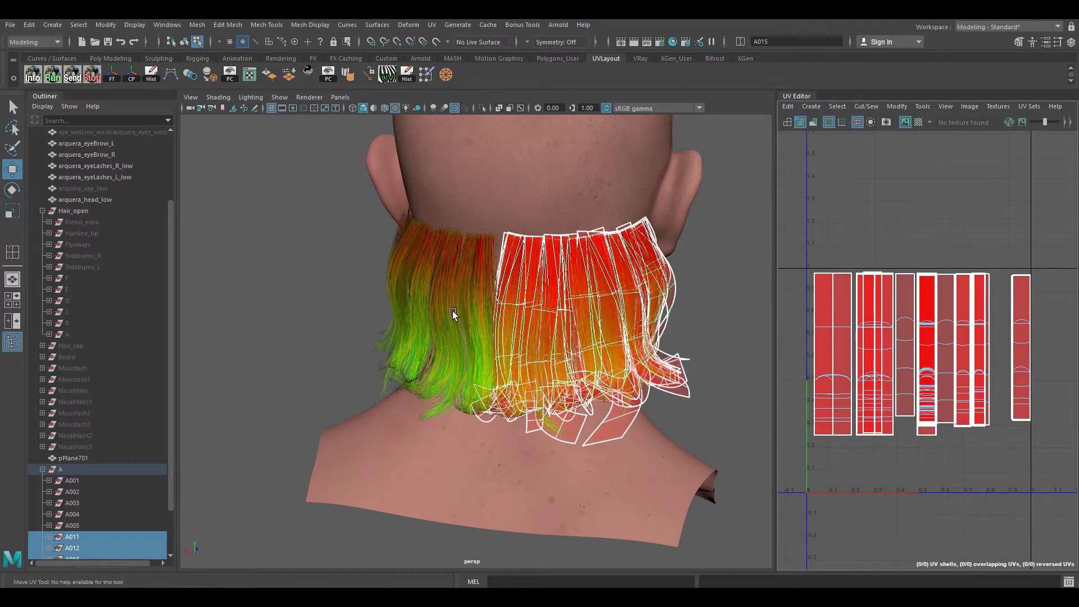
{"action": "left_click", "coordinate": [435, 289]}
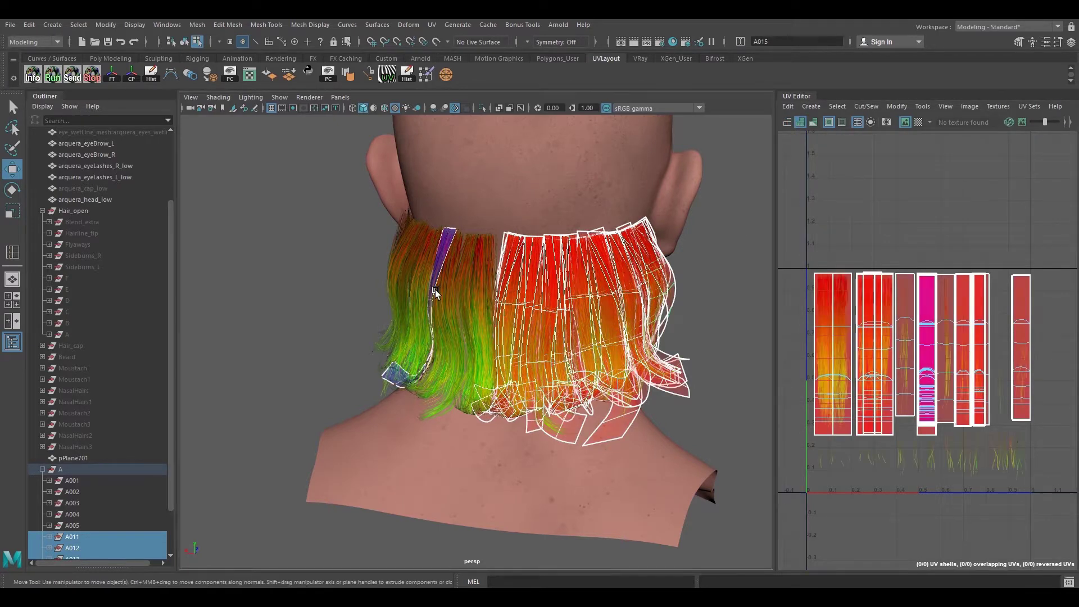
{"action": "right_click_drag", "start_coordinate": [480, 275], "coordinate": [487, 266]}
{"action": "left_click", "coordinate": [487, 267]}
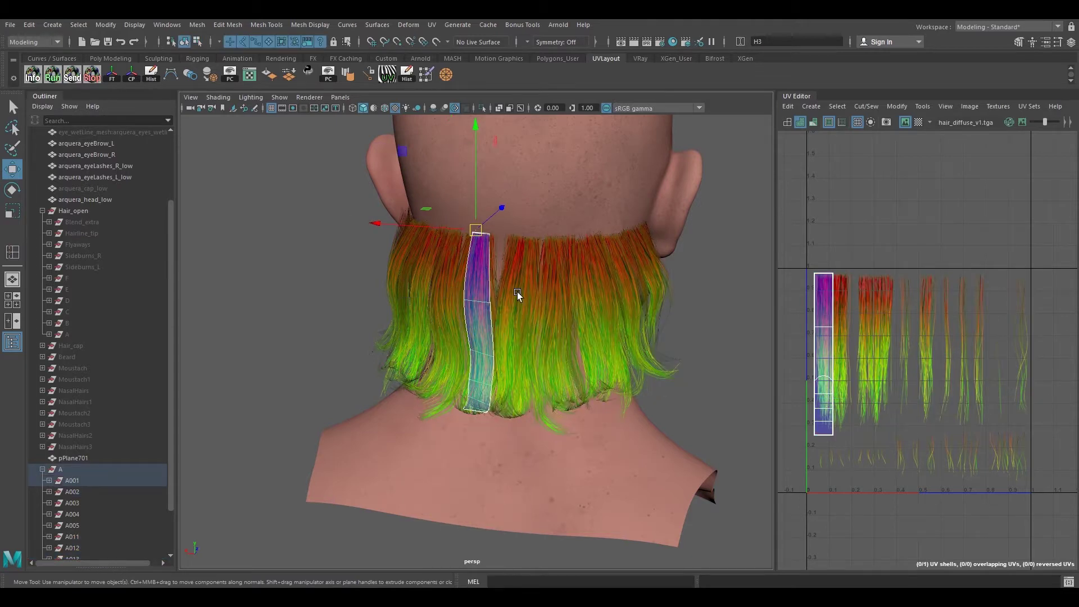
{"action": "left_click", "coordinate": [444, 299]}
{"action": "left_click", "coordinate": [534, 301]}
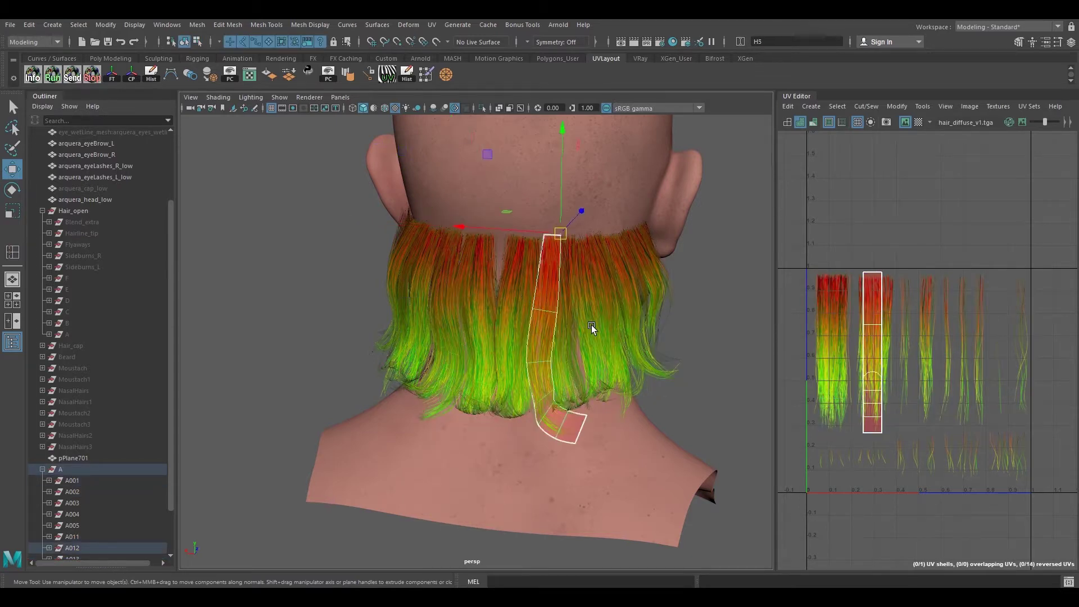
Select the mirrored groups A011 to A015 and examine their shells in the UV Editor
{"action": "left_click_drag", "start_coordinate": [435, 354], "coordinate": [455, 332], "text": "alt"}
{"action": "scroll", "coordinate": [100, 481], "scroll_direction": "down", "scroll_amount": 2}
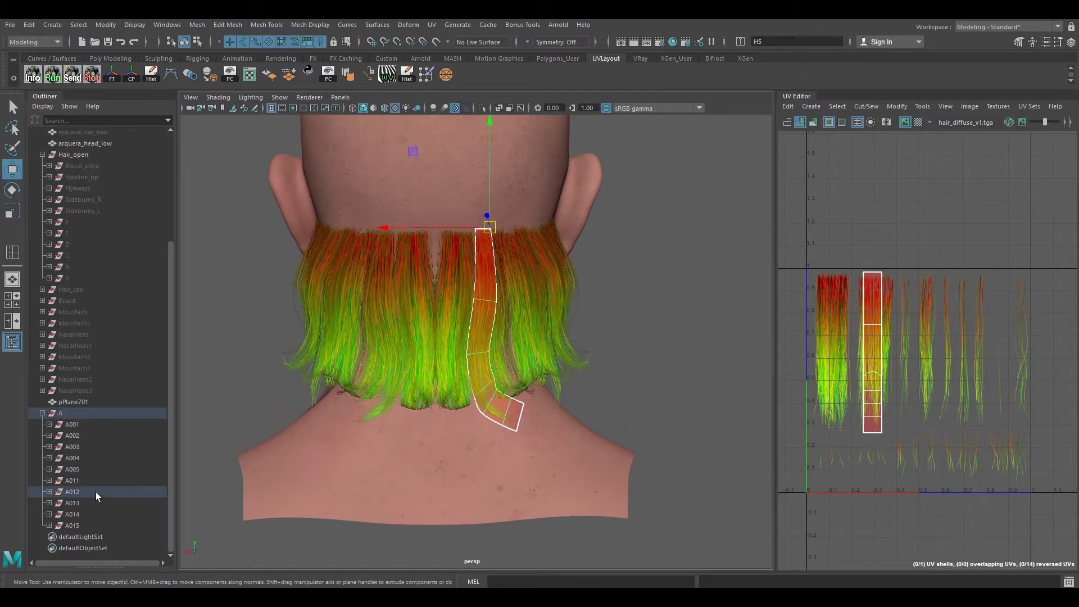
{"action": "left_click", "coordinate": [81, 480]}
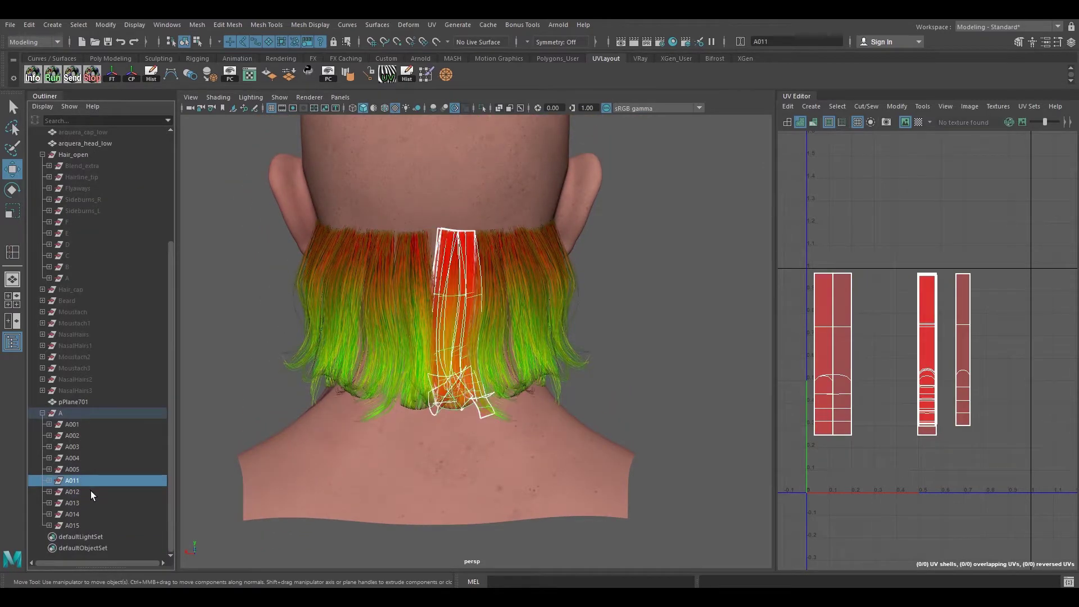
{"action": "left_click", "coordinate": [86, 526], "text": "shift"}
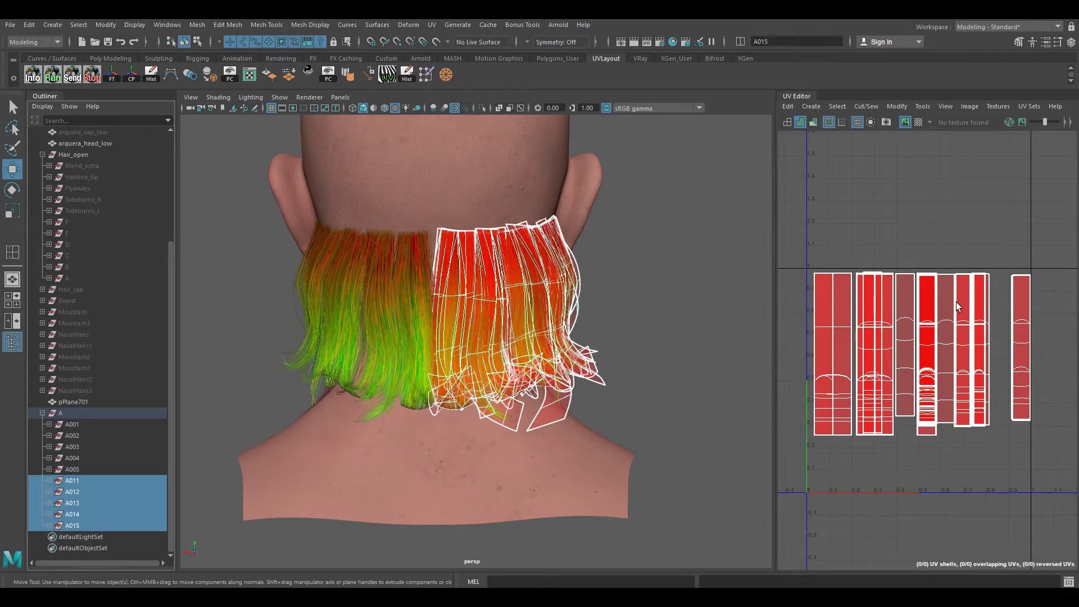
{"action": "middle_click_drag", "start_coordinate": [875, 308], "coordinate": [903, 315], "text": "alt"}
{"action": "right_click_drag", "start_coordinate": [903, 315], "coordinate": [861, 311], "text": "alt"}
{"action": "middle_click_drag", "start_coordinate": [916, 332], "coordinate": [890, 326], "text": "alt"}
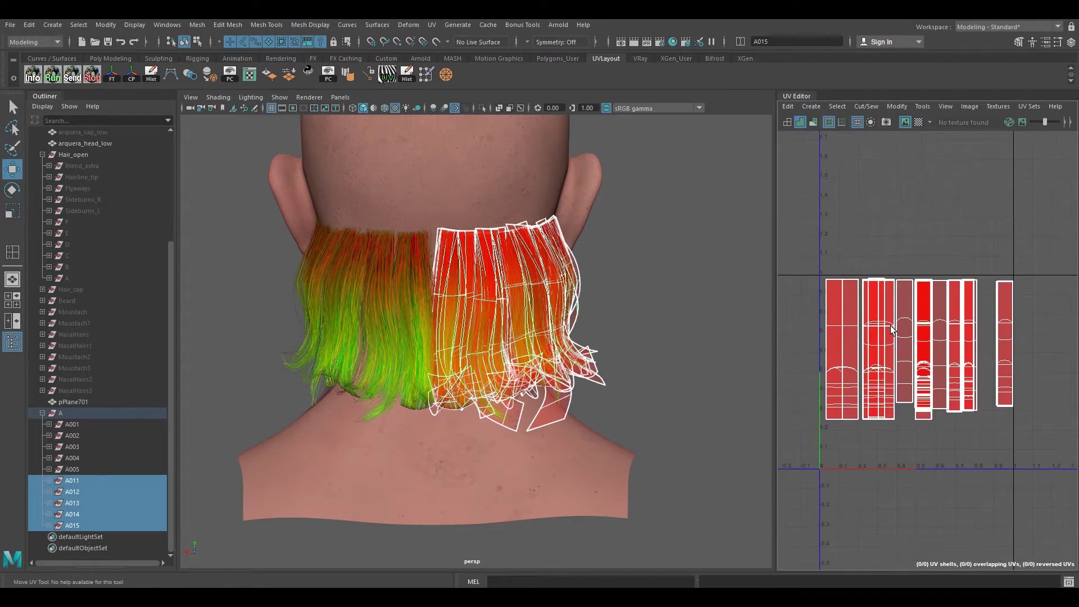
Try to flip all UVs of the main card in group A011
{"action": "left_click", "coordinate": [49, 481]}
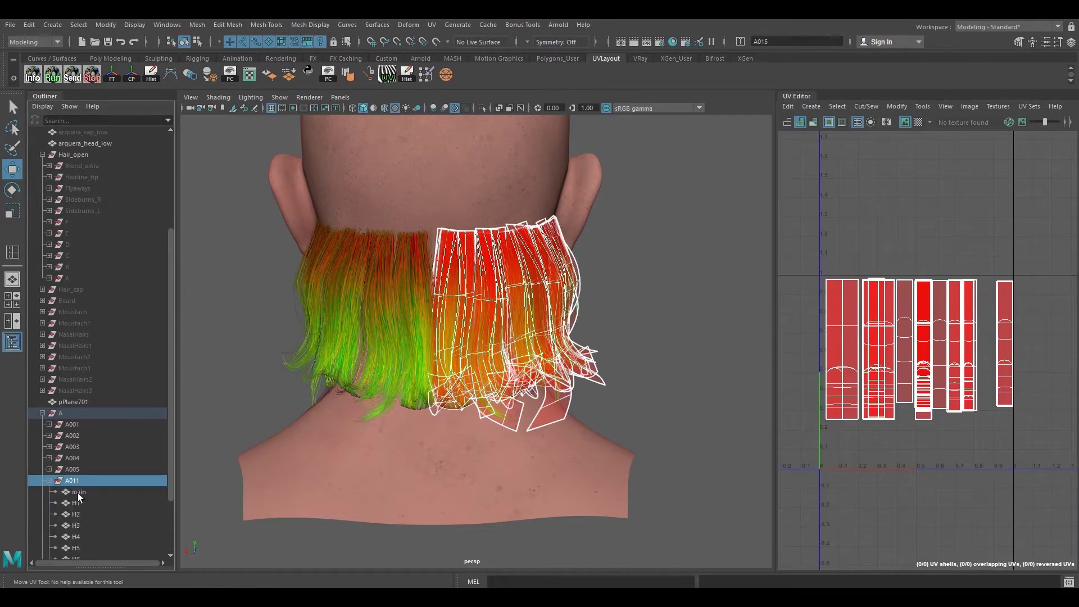
{"action": "left_click", "coordinate": [78, 493]}
{"action": "middle_click_drag", "start_coordinate": [886, 320], "coordinate": [888, 331], "text": "alt"}
{"action": "right_click_drag", "start_coordinate": [855, 315], "coordinate": [804, 275]}
{"action": "left_click_drag", "start_coordinate": [802, 274], "coordinate": [941, 467]}
{"action": "left_click", "coordinate": [897, 106]}
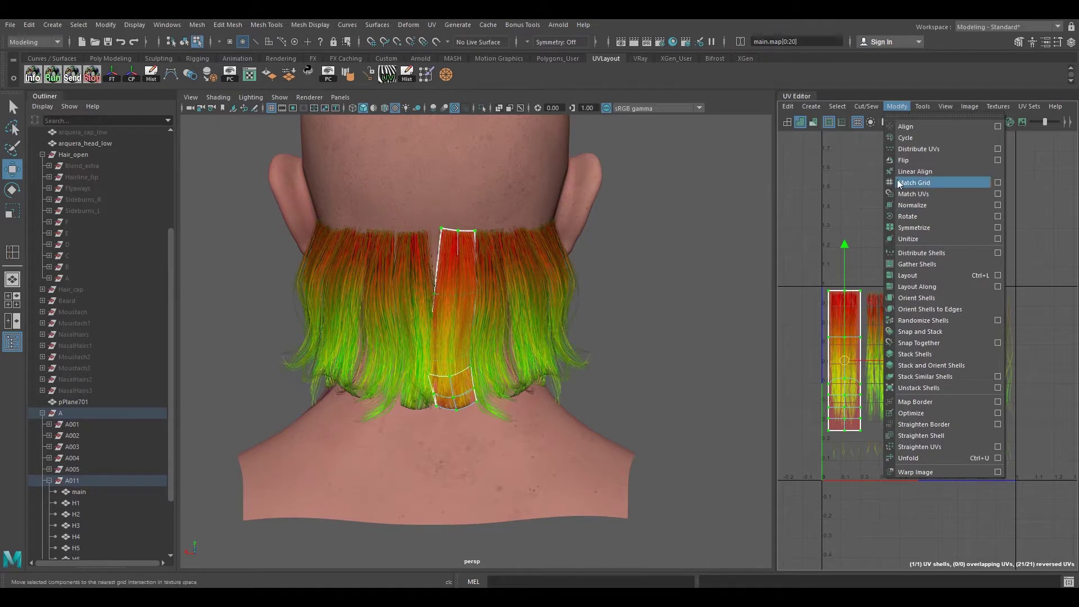
{"action": "left_click", "coordinate": [906, 161]}
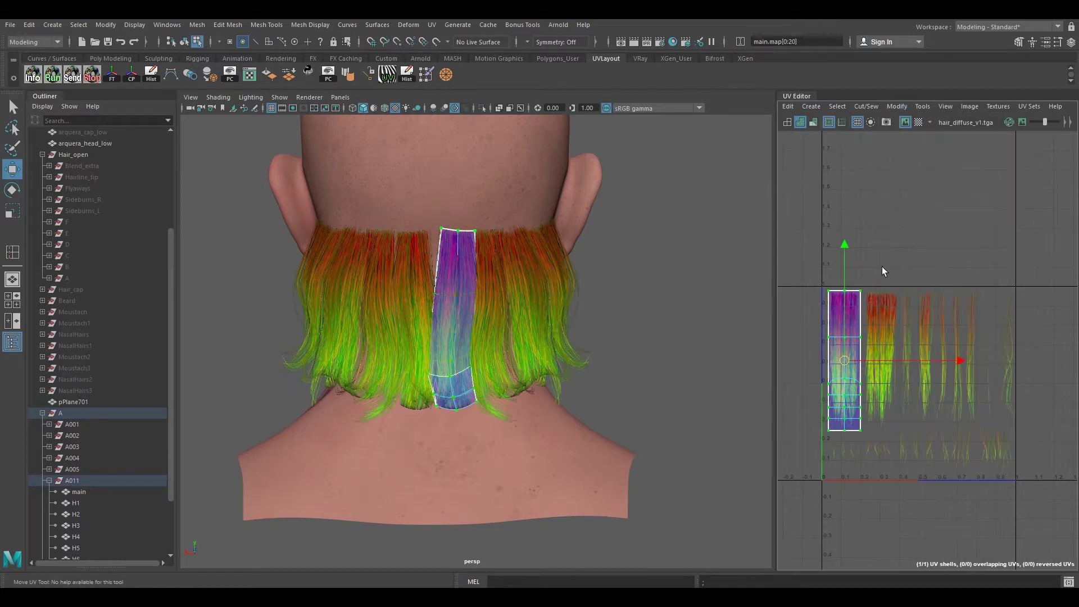
{"action": "middle_click_drag", "start_coordinate": [958, 288], "coordinate": [947, 264], "text": "alt"}
{"action": "key", "text": "ctrl+z"}
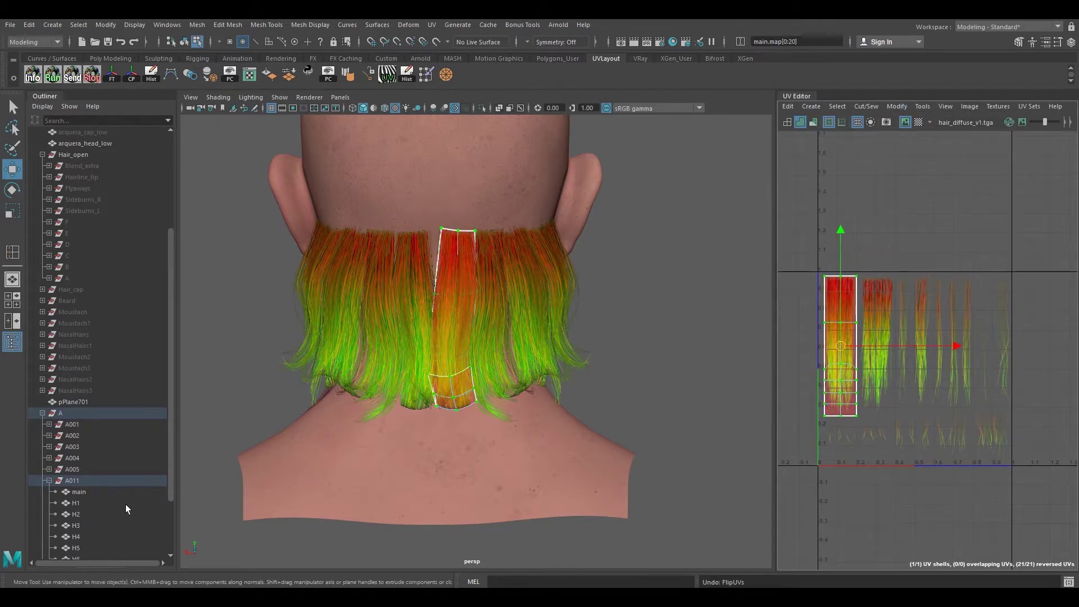
Select all UVs of the cards main and H1 to H6 in group A011
{"action": "left_click", "coordinate": [82, 497]}
{"action": "scroll", "coordinate": [89, 517], "scroll_direction": "down", "scroll_amount": 3}
{"action": "left_click", "coordinate": [76, 481], "text": "shift"}
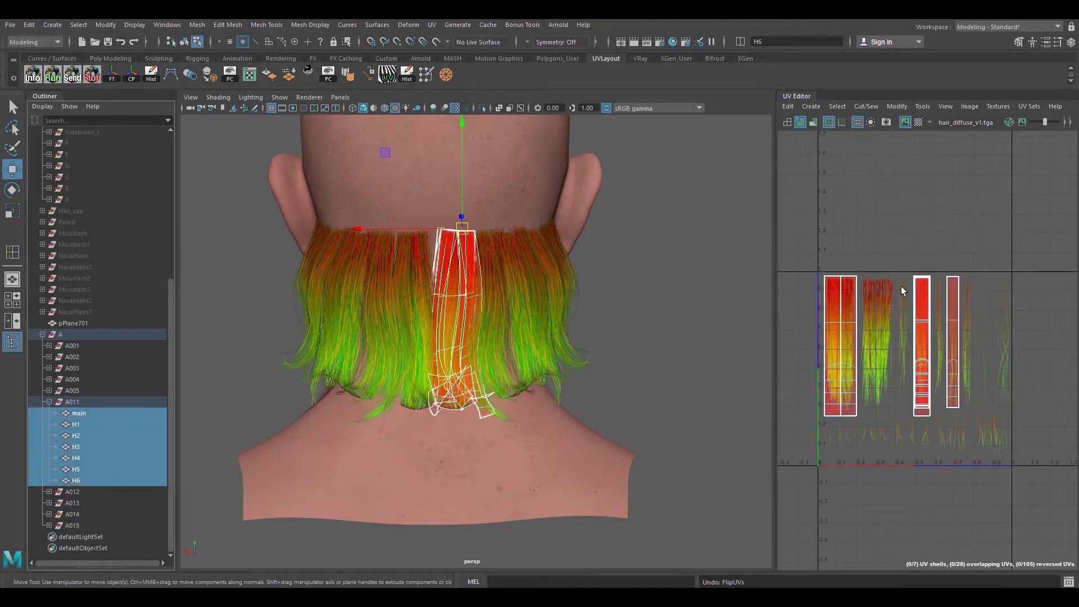
{"action": "right_click_drag", "start_coordinate": [843, 290], "coordinate": [878, 290]}
{"action": "left_click_drag", "start_coordinate": [803, 229], "coordinate": [1036, 472]}
{"action": "middle_click_drag", "start_coordinate": [926, 282], "coordinate": [929, 334], "text": "alt"}
Try to flip the selected UVs of all seven cards in group A011 together
{"action": "left_click", "coordinate": [898, 107]}
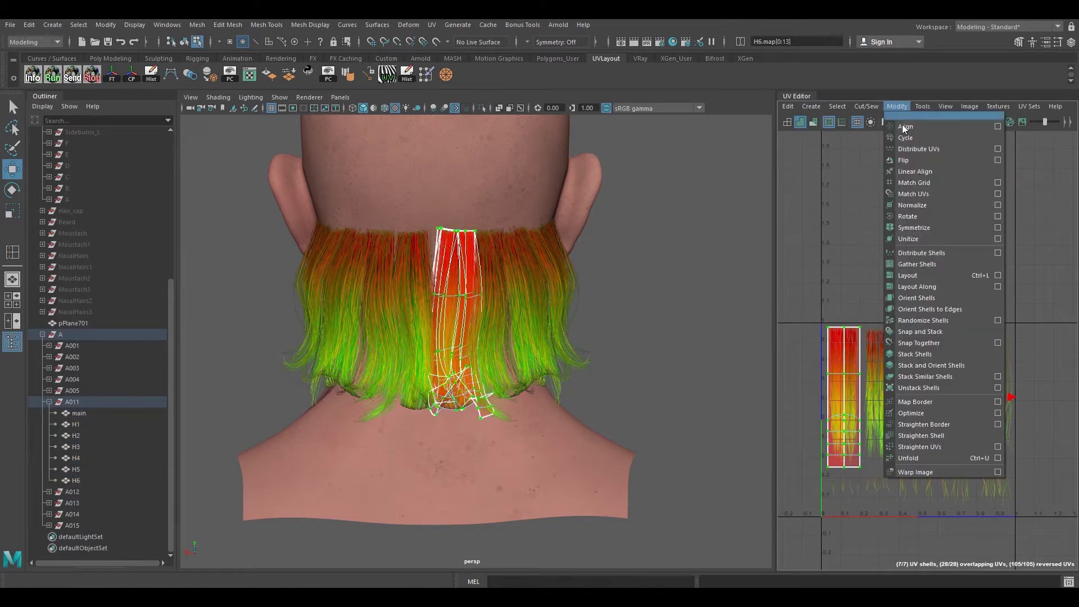
{"action": "left_click", "coordinate": [935, 161]}
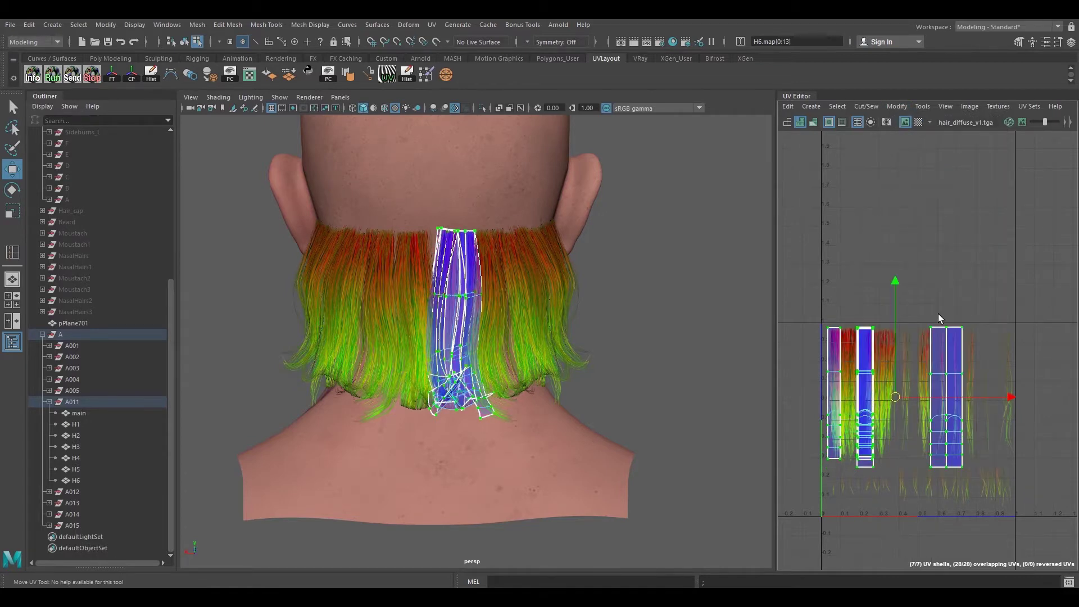
{"action": "middle_click_drag", "start_coordinate": [951, 392], "coordinate": [938, 317], "text": "alt"}
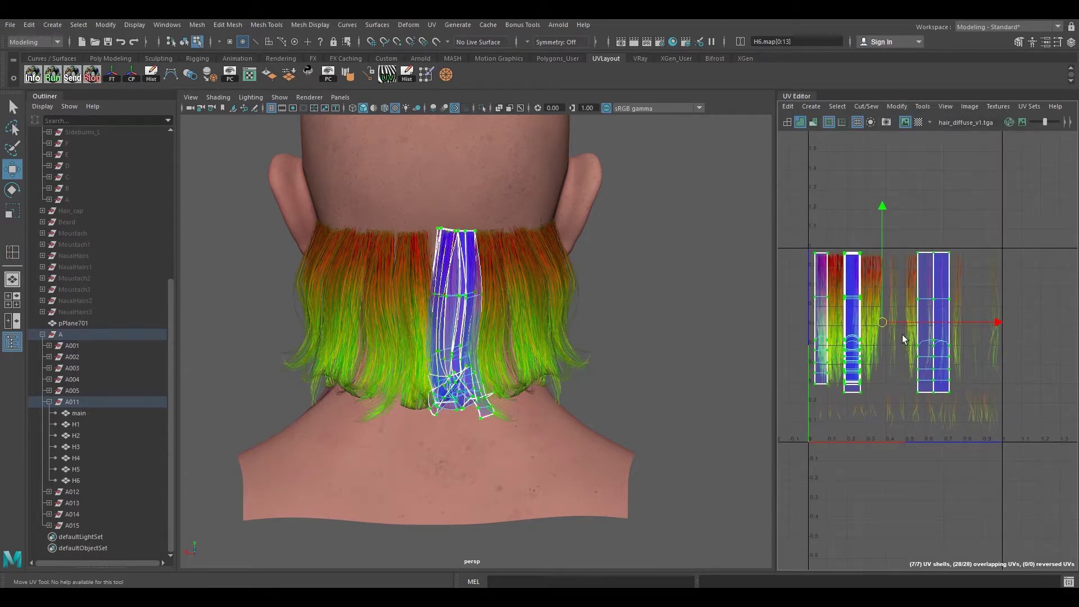
{"action": "middle_click_drag", "start_coordinate": [888, 329], "coordinate": [902, 331], "text": "alt"}
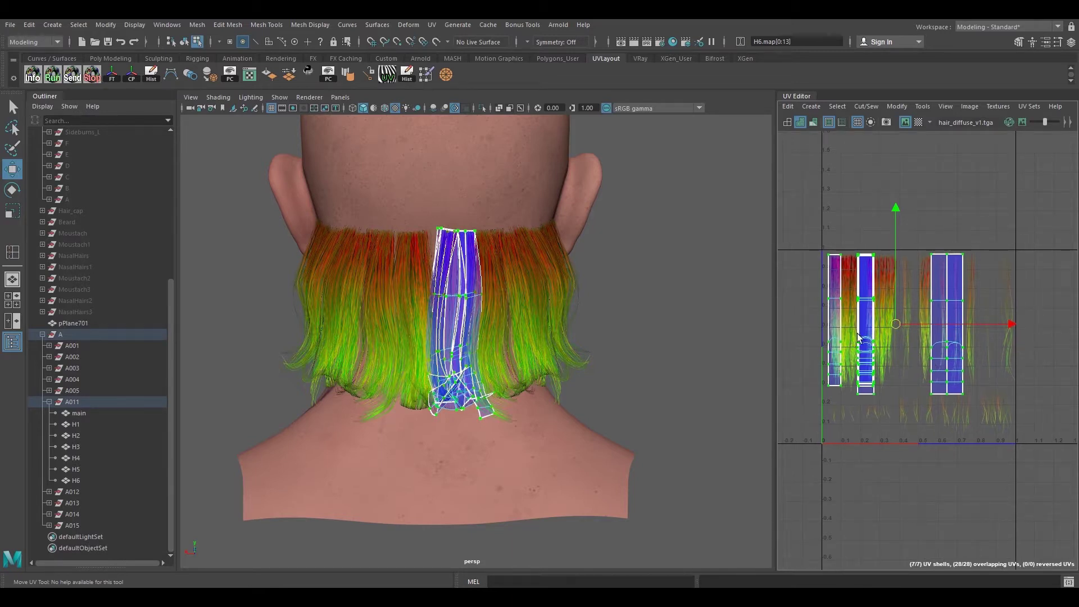
{"action": "middle_click_drag", "start_coordinate": [860, 339], "coordinate": [894, 351], "text": "alt"}
{"action": "key", "text": "ctrl+z"}
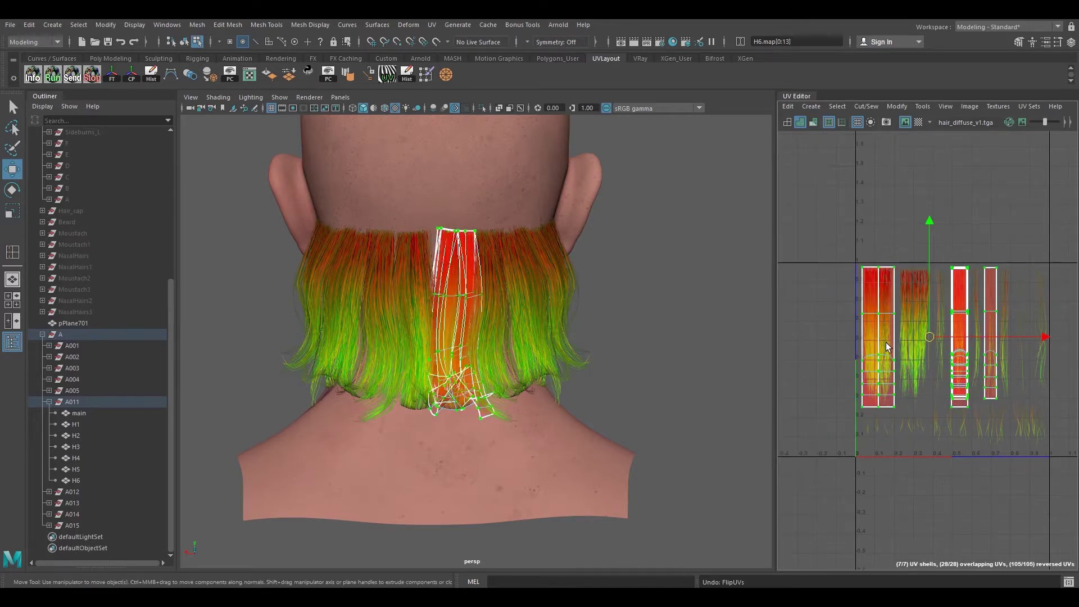
Flip the selected UVs of group A011 horizontally, with the flip coordinate set to Selection Center
{"action": "mouse_move", "coordinate": [932, 330]}
{"action": "middle_mouse_down", "text": "alt"}
{"action": "mouse_move", "coordinate": [931, 344]}
{"action": "mouse_move", "coordinate": [931, 334]}
{"action": "middle_mouse_up", "text": "alt"}
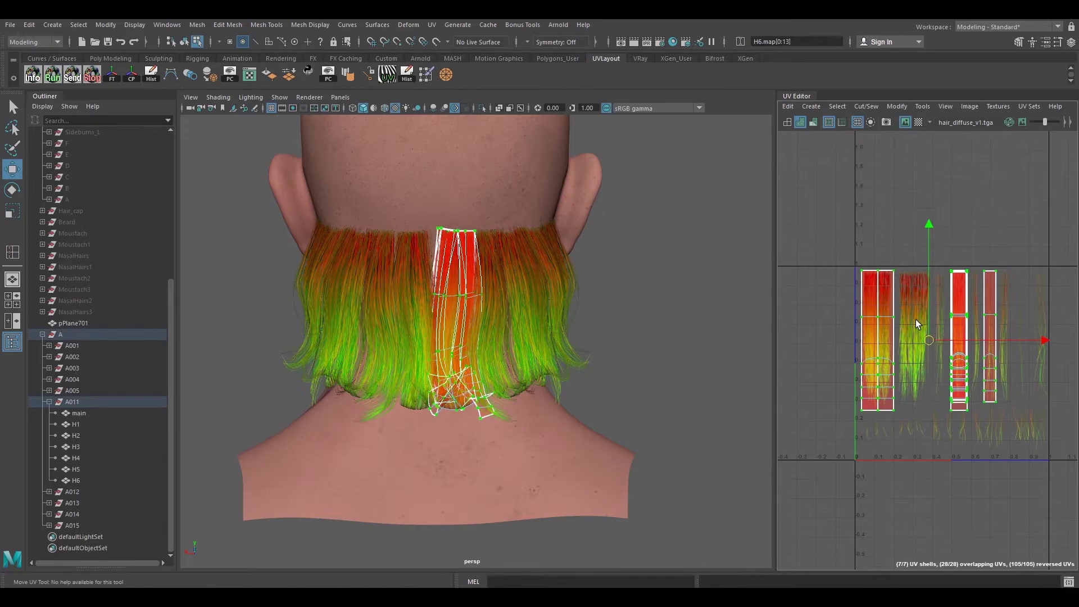
{"action": "left_click", "coordinate": [892, 106]}
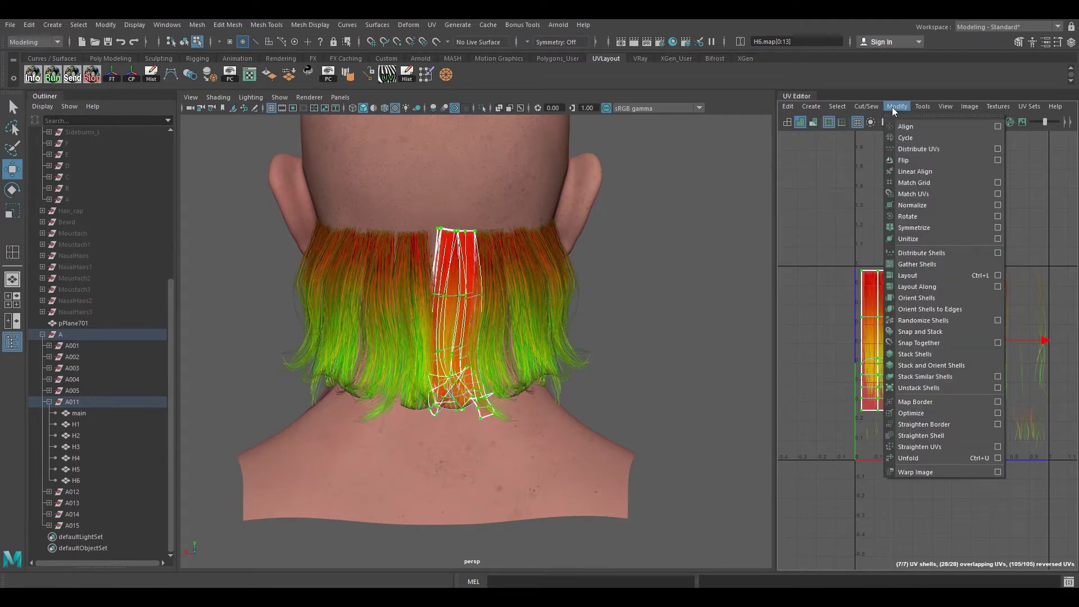
{"action": "left_click", "coordinate": [998, 160]}
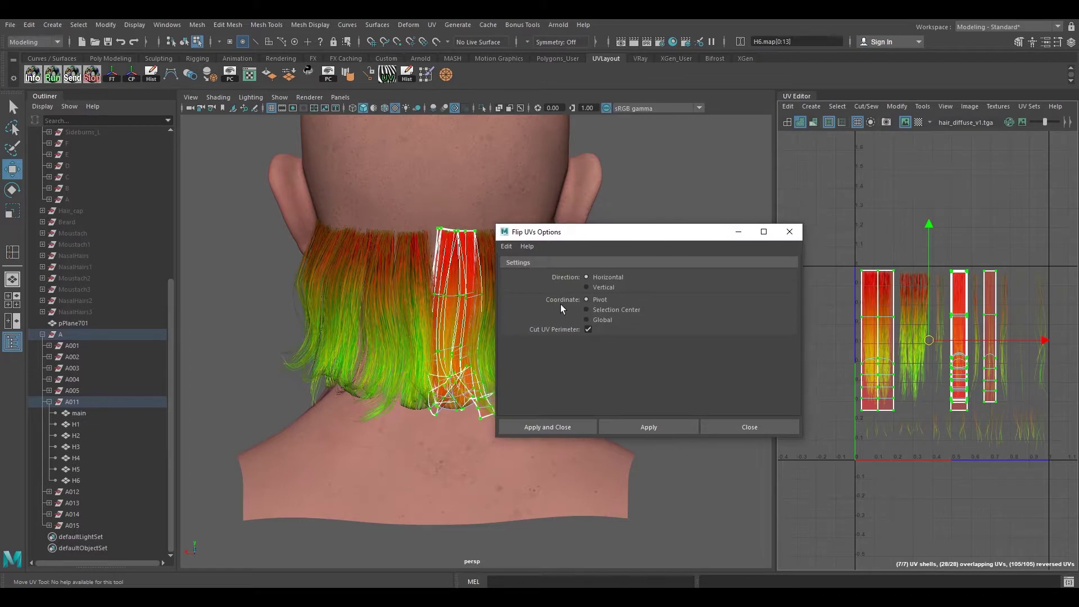
{"action": "left_click", "coordinate": [605, 312]}
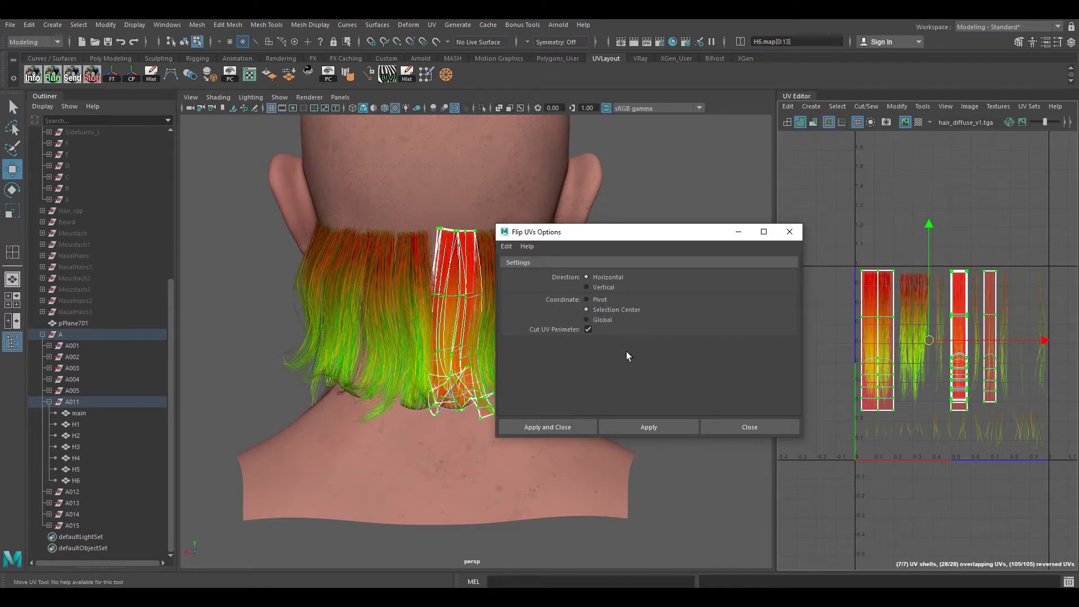
{"action": "left_click", "coordinate": [645, 423]}
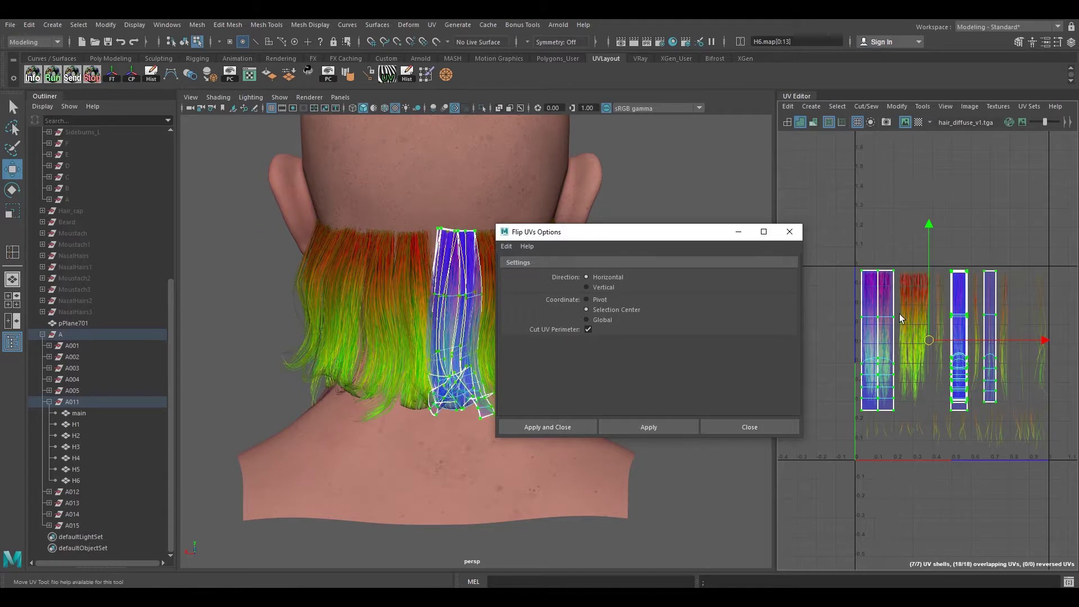
{"action": "mouse_move", "coordinate": [914, 352]}
{"action": "middle_mouse_down", "text": "alt"}
{"action": "mouse_move", "coordinate": [912, 340]}
{"action": "mouse_move", "coordinate": [934, 353]}
{"action": "middle_mouse_up", "text": "alt"}
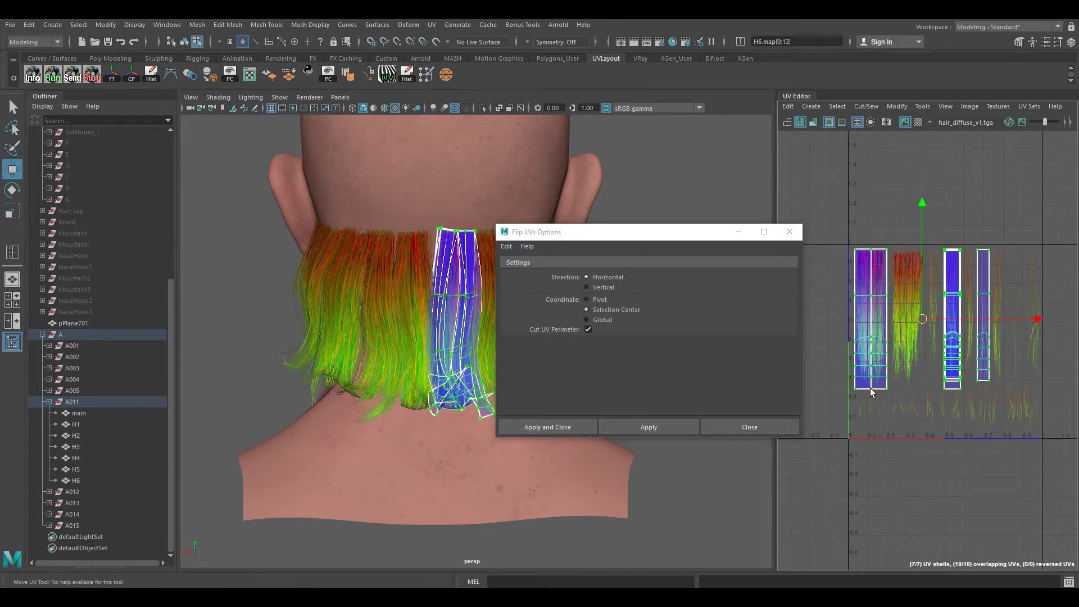
{"action": "left_click", "coordinate": [740, 426]}
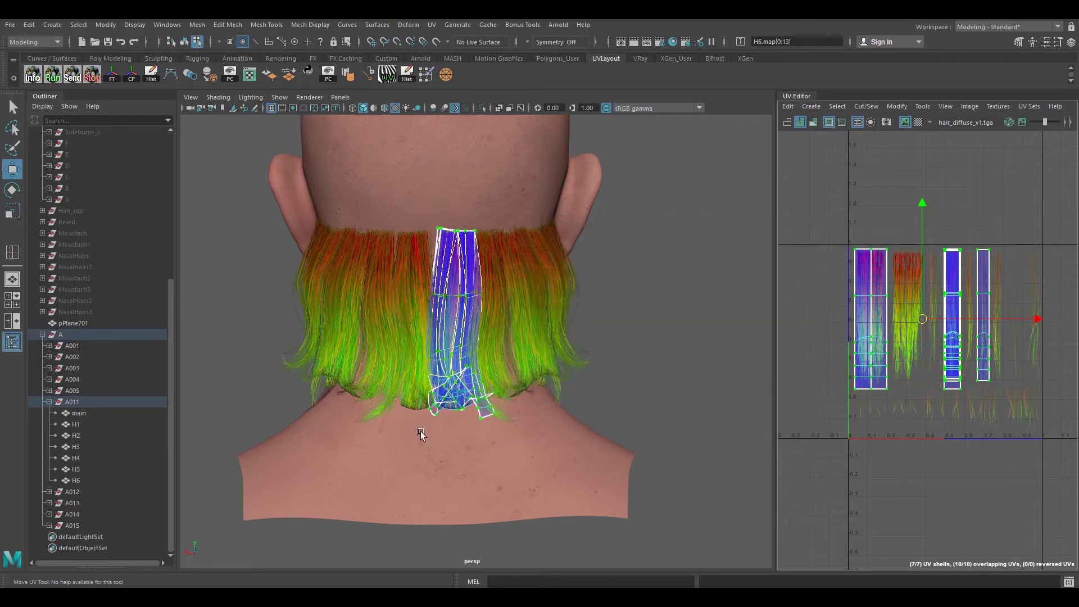
Select all UVs of the cards main and H1 to H6 in group A012 and flip them horizontally
{"action": "left_click", "coordinate": [49, 401]}
{"action": "left_click", "coordinate": [49, 491]}
{"action": "left_click", "coordinate": [83, 503]}
{"action": "left_click", "coordinate": [123, 488], "text": "shift"}
{"action": "middle_click_drag", "start_coordinate": [864, 284], "coordinate": [842, 321], "text": "alt"}
{"action": "right_click_drag", "start_coordinate": [870, 296], "coordinate": [892, 298]}
{"action": "left_click_drag", "start_coordinate": [860, 250], "coordinate": [1012, 460]}
{"action": "left_click", "coordinate": [837, 106]}
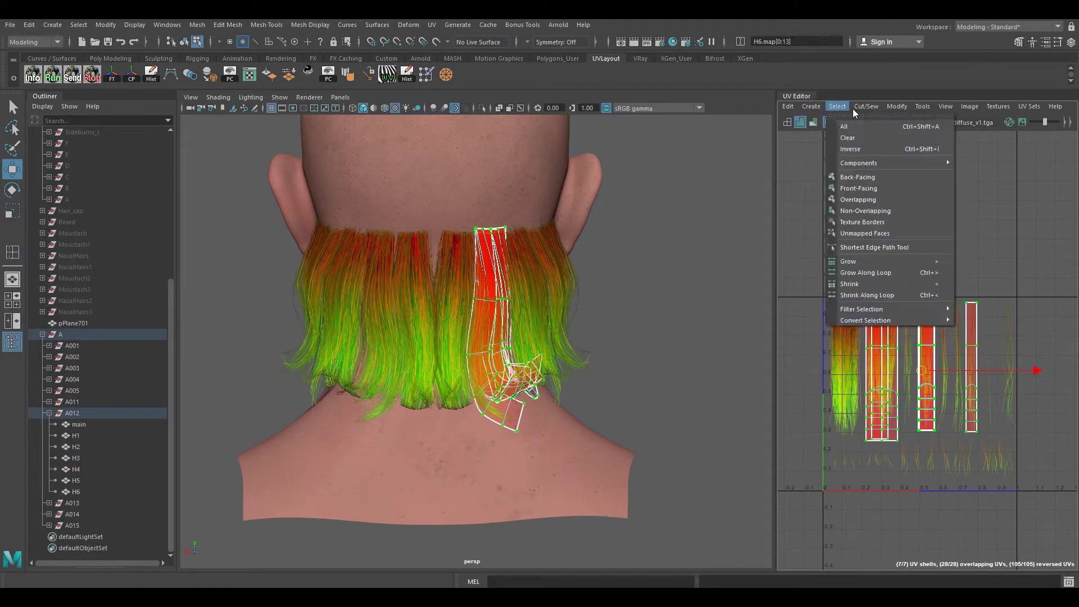
{"action": "left_click", "coordinate": [896, 106]}
{"action": "left_click", "coordinate": [907, 163]}
{"action": "middle_click_drag", "start_coordinate": [922, 321], "coordinate": [923, 276], "text": "alt"}
Flip all UVs of the seven cards main and H1 to H6 in group A013
{"action": "left_click", "coordinate": [49, 414]}
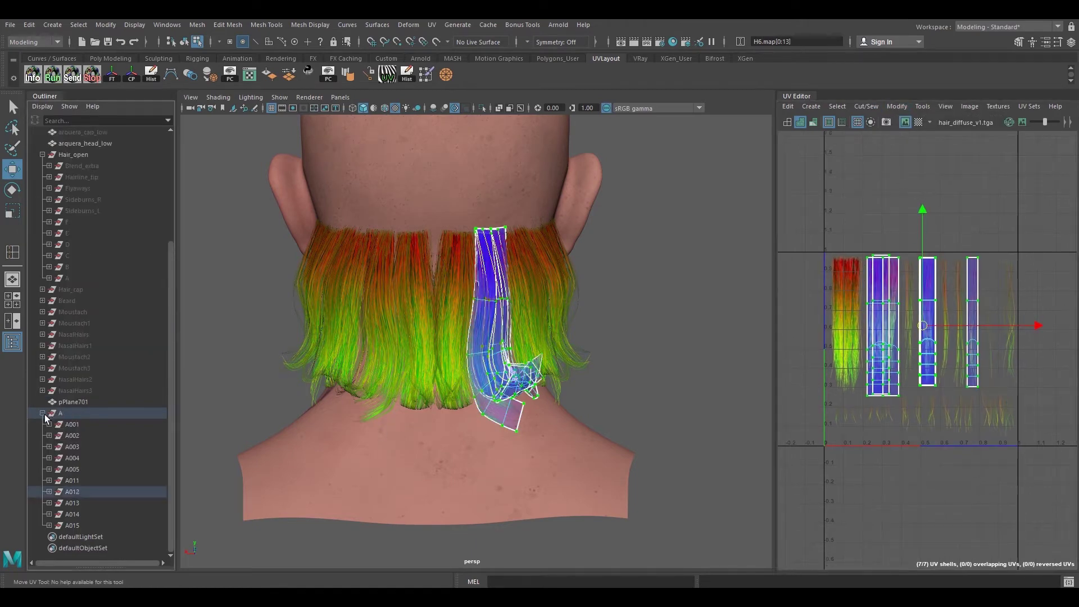
{"action": "left_click", "coordinate": [49, 503]}
{"action": "left_click", "coordinate": [90, 514]}
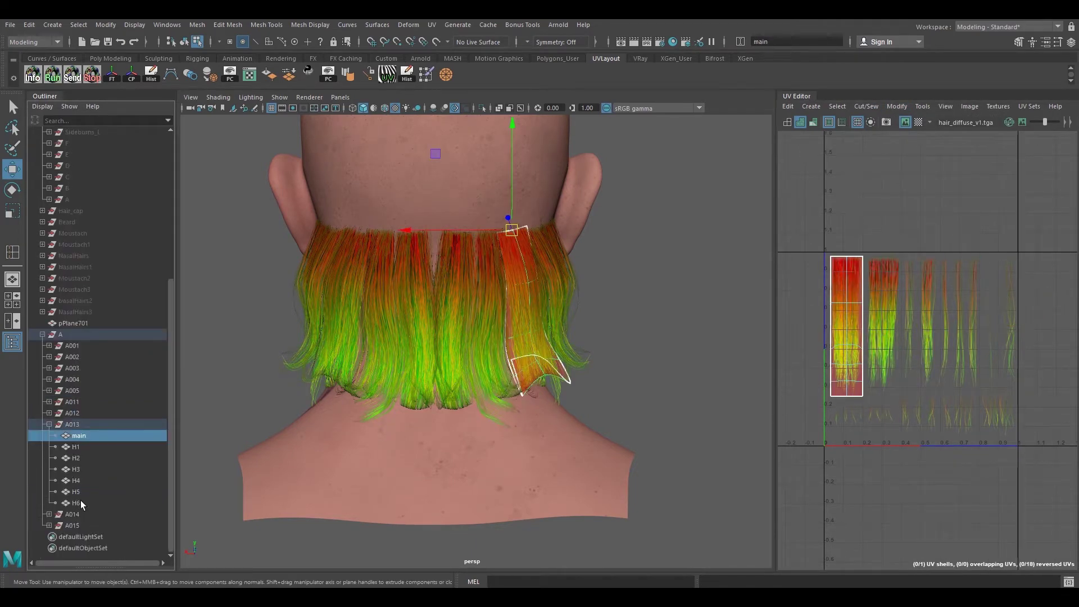
{"action": "left_click", "coordinate": [80, 502], "text": "shift"}
{"action": "right_click_drag", "start_coordinate": [824, 256], "coordinate": [797, 238]}
{"action": "left_click_drag", "start_coordinate": [798, 238], "coordinate": [1006, 432]}
{"action": "left_click", "coordinate": [898, 106]}
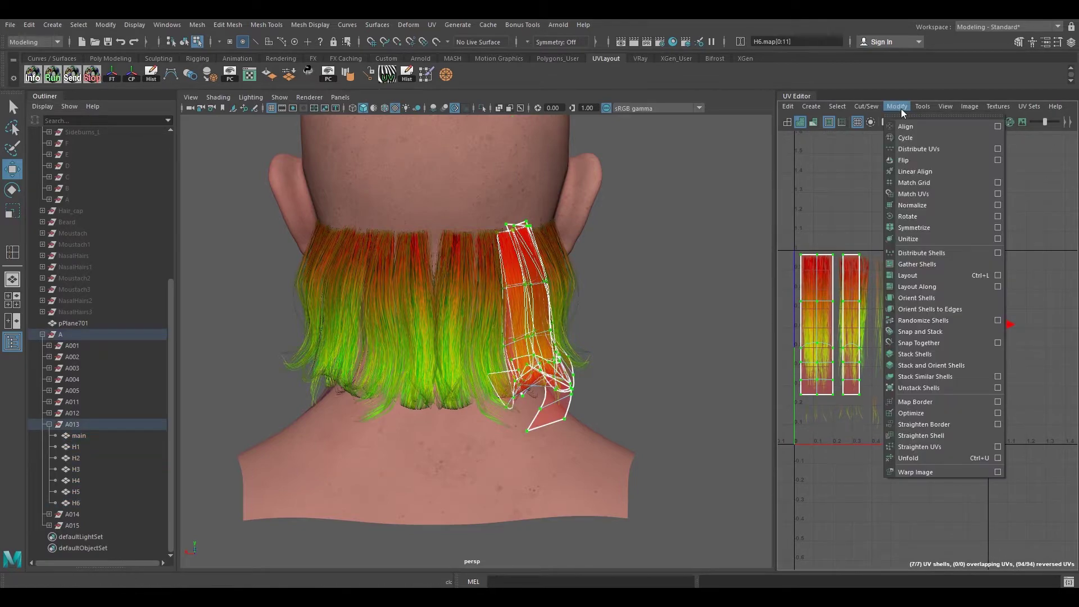
{"action": "left_click", "coordinate": [909, 187]}
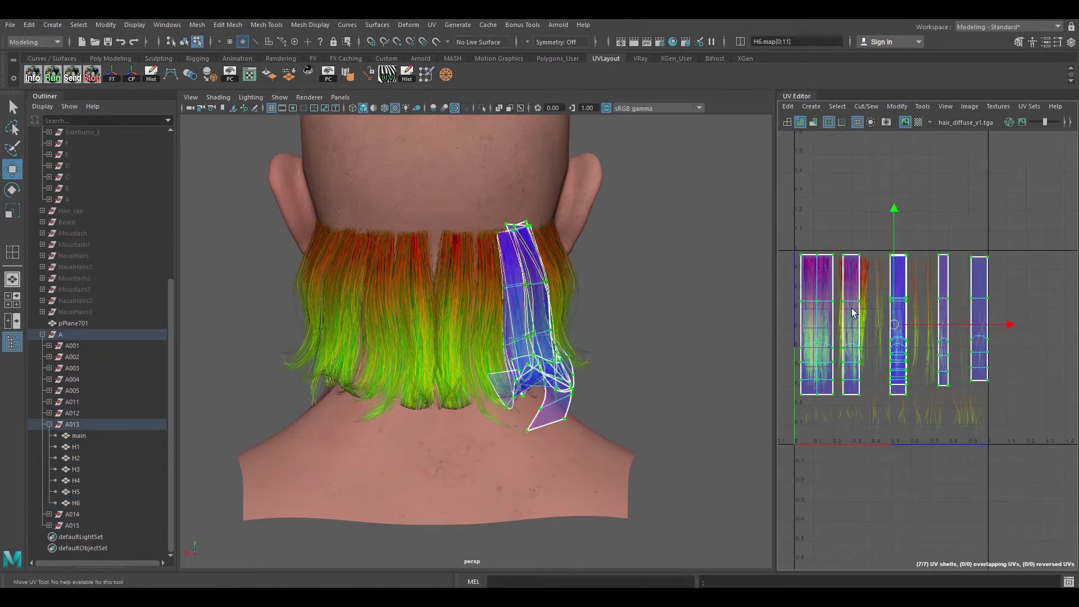
{"action": "middle_click_drag", "start_coordinate": [849, 307], "coordinate": [905, 282], "text": "alt"}
Flip all UVs of the seven cards main and H1 to H6 in group A014
{"action": "left_click", "coordinate": [50, 425]}
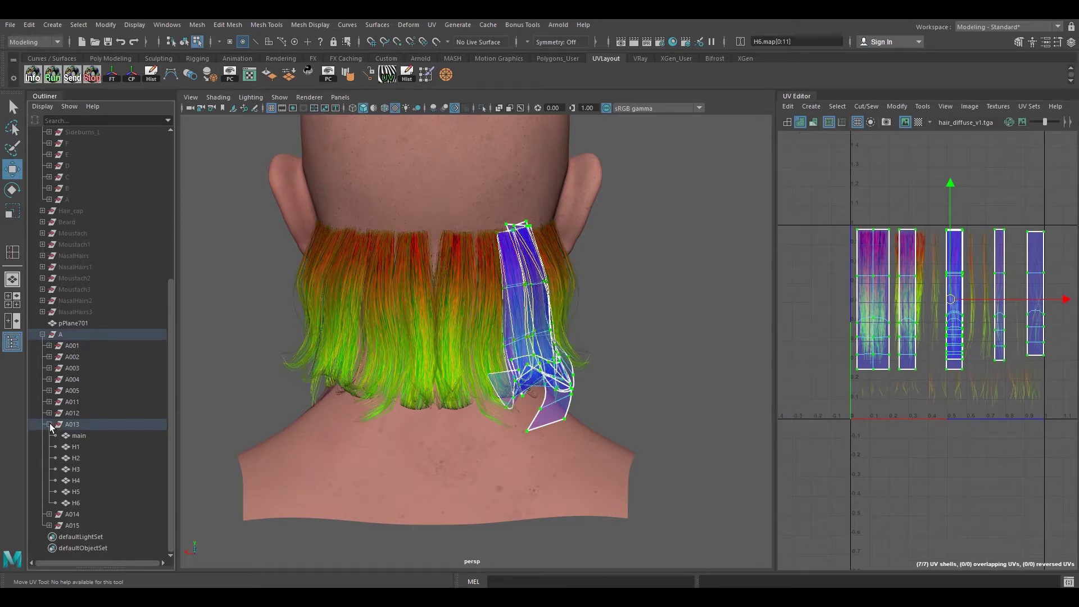
{"action": "left_click", "coordinate": [49, 514]}
{"action": "left_click", "coordinate": [79, 528]}
{"action": "scroll", "coordinate": [116, 507], "scroll_direction": "down", "scroll_amount": 3}
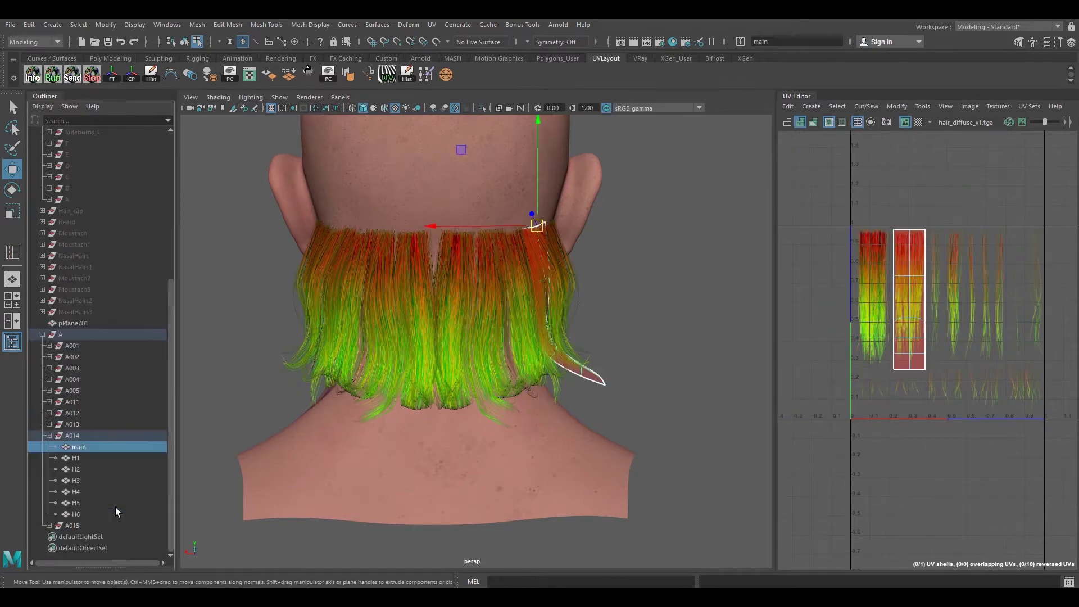
{"action": "left_click", "coordinate": [79, 514], "text": "shift"}
{"action": "right_click", "coordinate": [857, 275]}
{"action": "left_click", "coordinate": [906, 275]}
{"action": "left_click_drag", "start_coordinate": [798, 225], "coordinate": [1027, 462]}
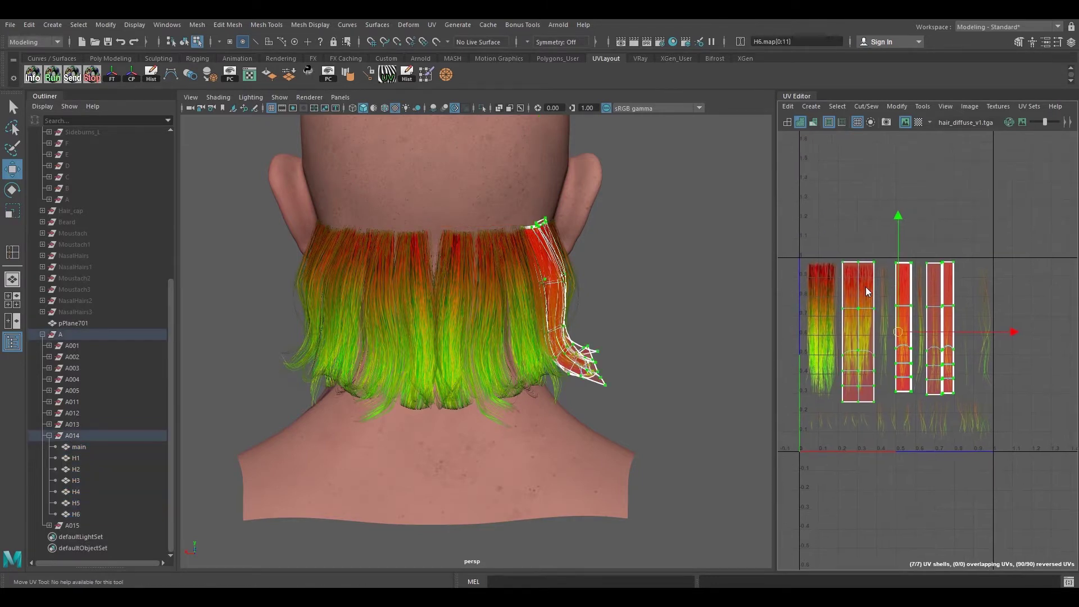
{"action": "right_click", "coordinate": [865, 286], "text": "shift"}
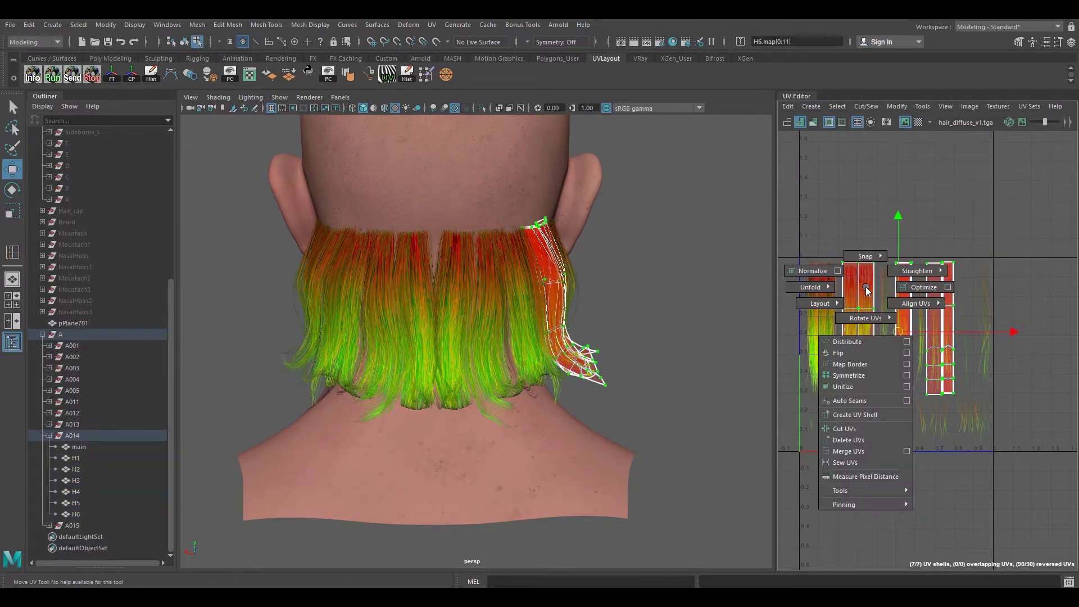
{"action": "left_click", "coordinate": [838, 356]}
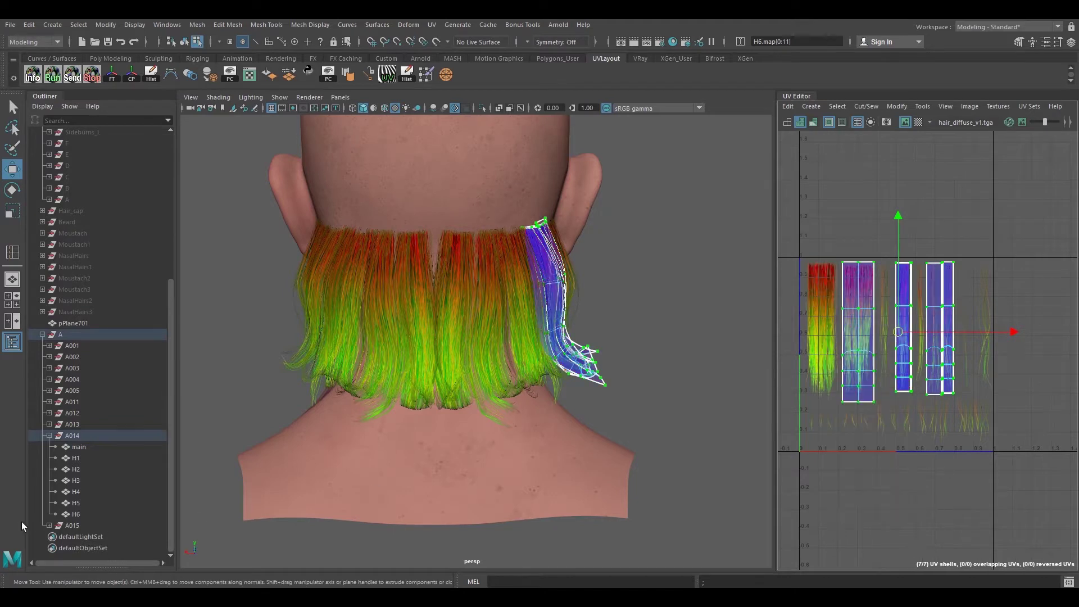
Flip all UVs of the cards main and H1 to H6 in group A015, and return to object mode
{"action": "left_click", "coordinate": [49, 437]}
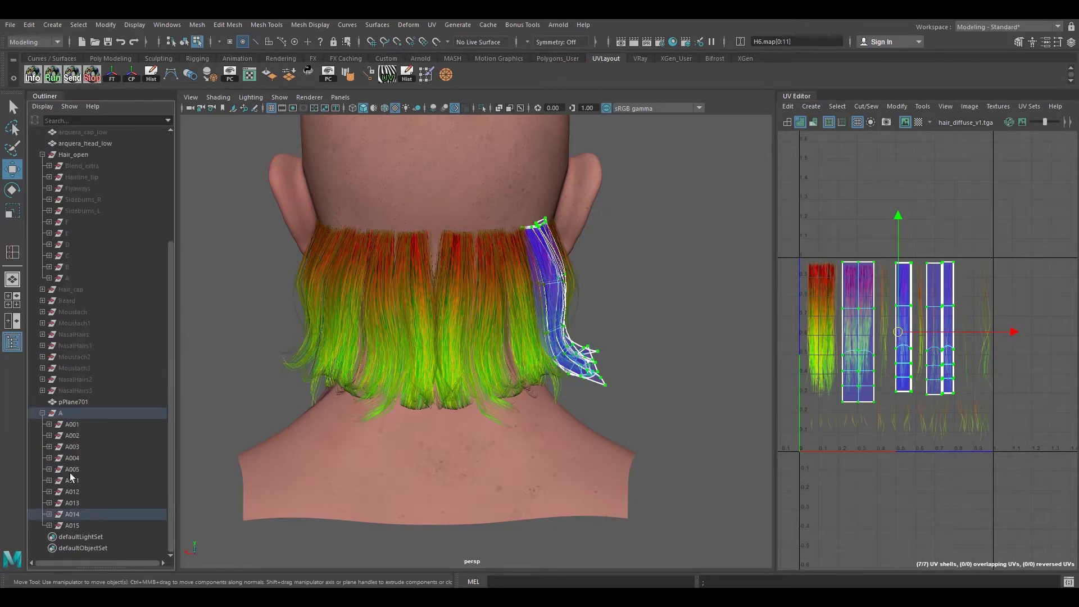
{"action": "left_click", "coordinate": [49, 526]}
{"action": "left_click", "coordinate": [82, 541]}
{"action": "scroll", "coordinate": [82, 540], "scroll_direction": "down", "scroll_amount": 3}
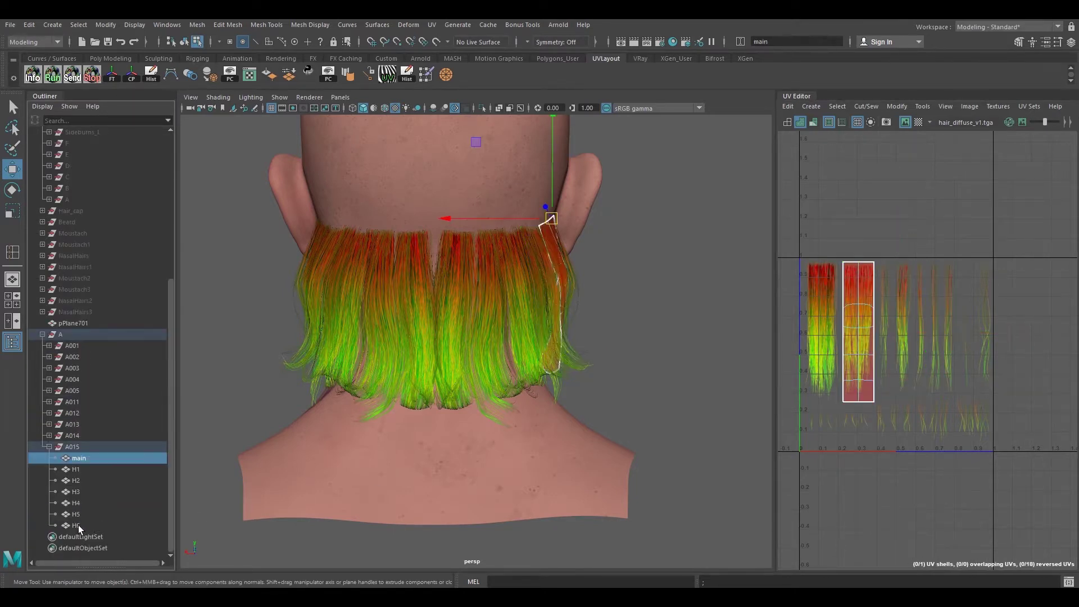
{"action": "left_click", "coordinate": [79, 525], "text": "shift"}
{"action": "right_click_drag", "start_coordinate": [904, 291], "coordinate": [956, 291]}
{"action": "left_click_drag", "start_coordinate": [831, 225], "coordinate": [1007, 417]}
{"action": "right_click", "coordinate": [927, 295], "text": "shift"}
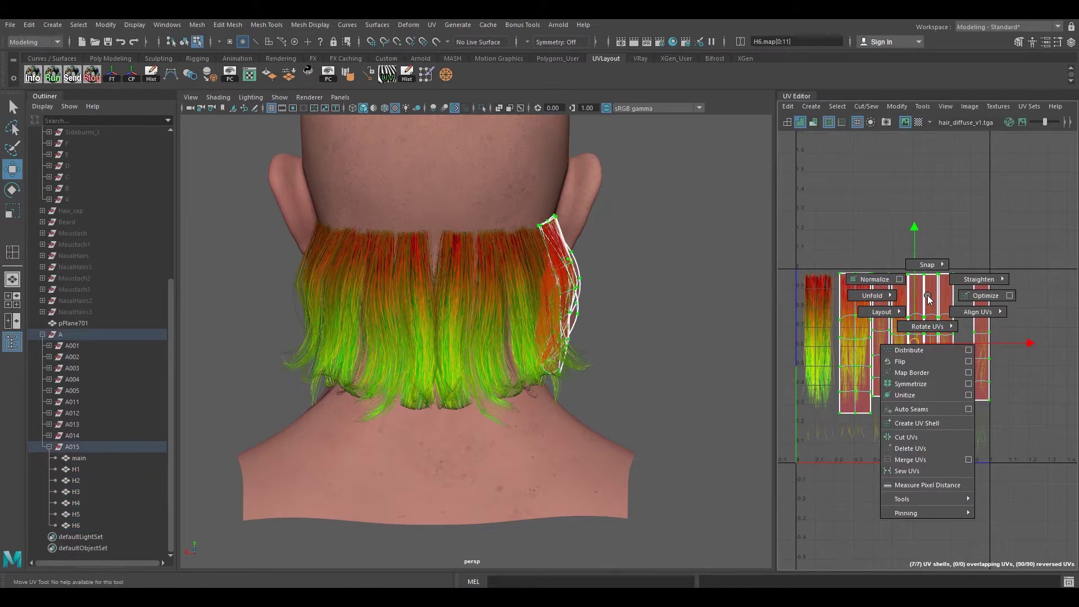
{"action": "left_click", "coordinate": [900, 361]}
{"action": "middle_click_drag", "start_coordinate": [890, 382], "coordinate": [957, 388], "text": "alt"}
{"action": "middle_click_drag", "start_coordinate": [592, 343], "coordinate": [592, 366], "text": "alt"}
{"action": "right_click_drag", "start_coordinate": [487, 292], "coordinate": [520, 279]}
{"action": "middle_click_drag", "start_coordinate": [361, 442], "coordinate": [372, 435], "text": "alt"}
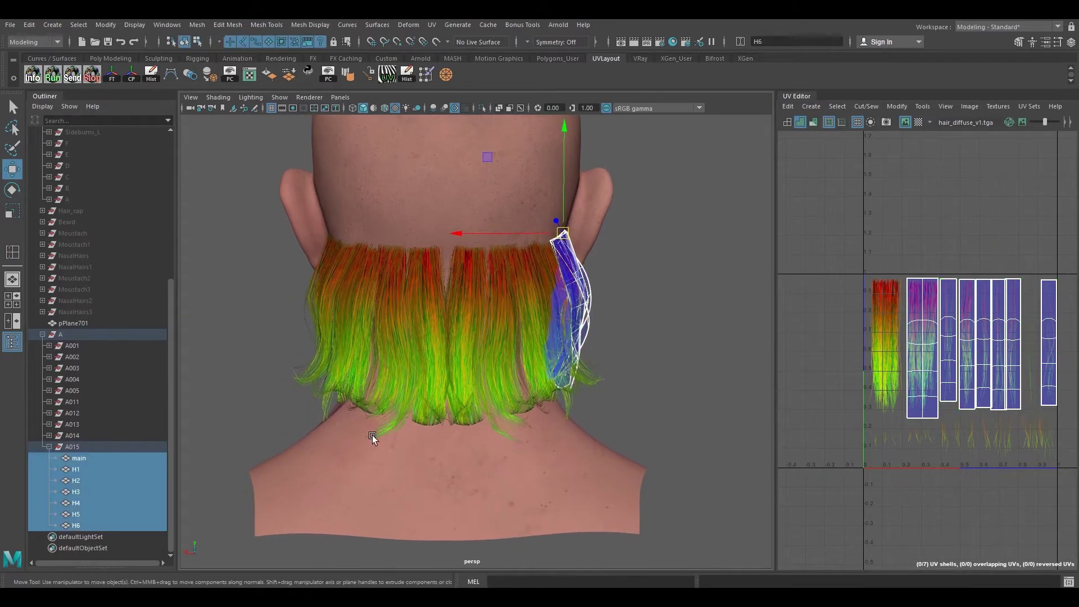
Select all hair groups from A001 to A015 and check the orientation of their UV shells
{"action": "left_click", "coordinate": [49, 447]}
{"action": "left_click", "coordinate": [72, 424]}
{"action": "left_click", "coordinate": [80, 523], "text": "shift"}
{"action": "scroll", "coordinate": [949, 316], "scroll_direction": "down", "scroll_amount": 2}
{"action": "middle_click_drag", "start_coordinate": [949, 317], "coordinate": [979, 314], "text": "alt"}
{"action": "middle_click_drag", "start_coordinate": [559, 386], "coordinate": [565, 366], "text": "alt"}
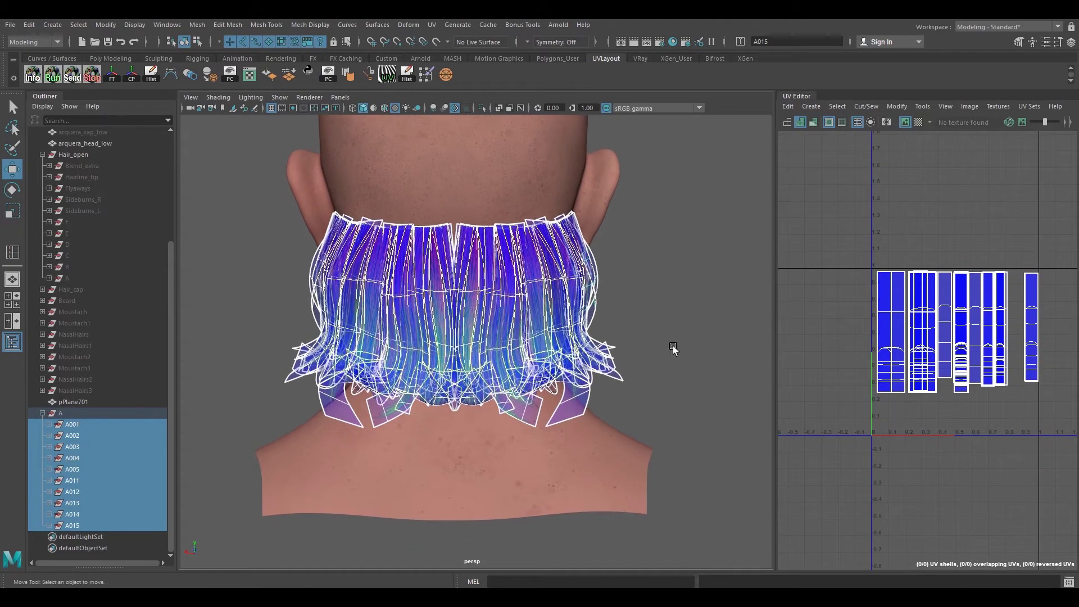
Clear the selection and examine the mirrored back hair from several angles
{"action": "left_click", "coordinate": [673, 345]}
{"action": "mouse_move", "coordinate": [673, 345]}
{"action": "left_mouse_down", "text": "alt"}
{"action": "mouse_move", "coordinate": [675, 366]}
{"action": "mouse_move", "coordinate": [612, 355]}
{"action": "mouse_move", "coordinate": [631, 365]}
{"action": "mouse_move", "coordinate": [580, 375]}
{"action": "mouse_move", "coordinate": [634, 369]}
{"action": "left_mouse_up", "text": "alt"}
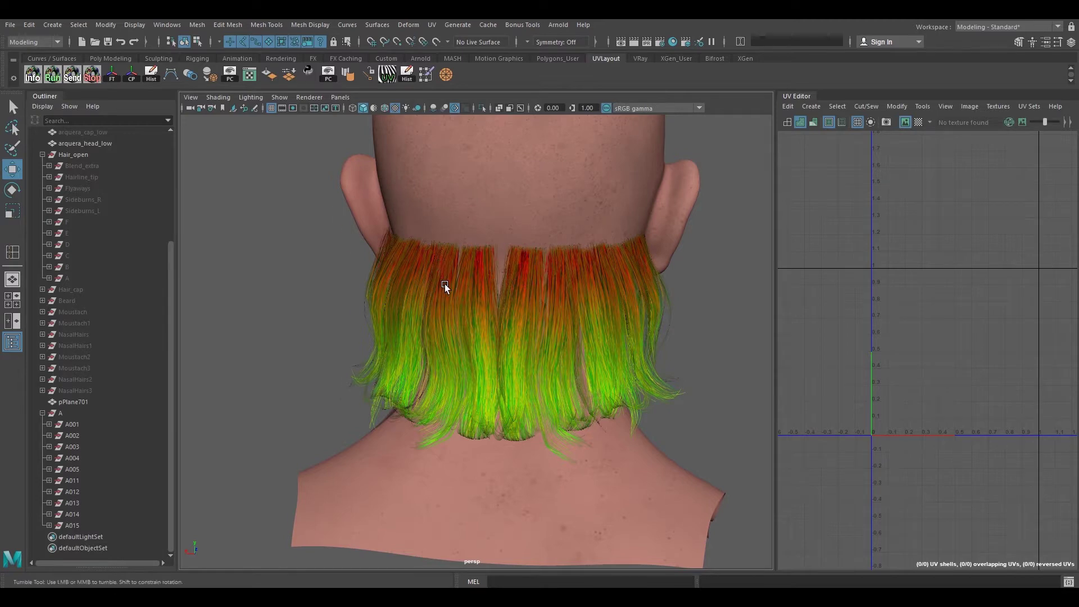
{"action": "left_click_drag", "start_coordinate": [448, 281], "coordinate": [453, 280], "text": "alt"}
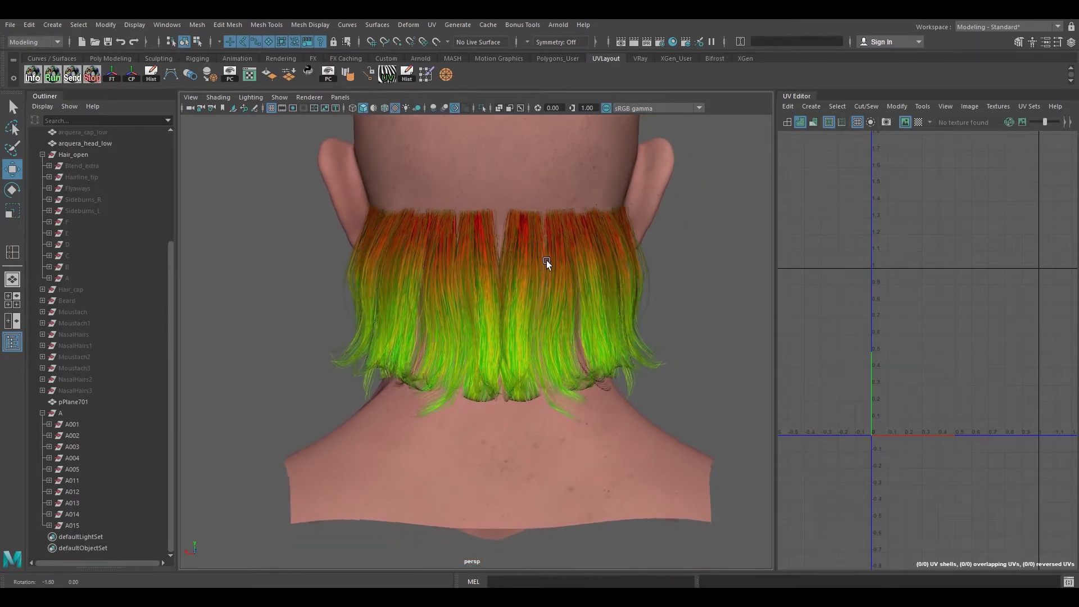
{"action": "left_click_drag", "start_coordinate": [549, 260], "coordinate": [550, 339], "text": "alt"}
{"action": "scroll", "coordinate": [548, 338], "scroll_direction": "up", "scroll_amount": 1}
{"action": "scroll", "coordinate": [551, 343], "scroll_direction": "up", "scroll_amount": 2}
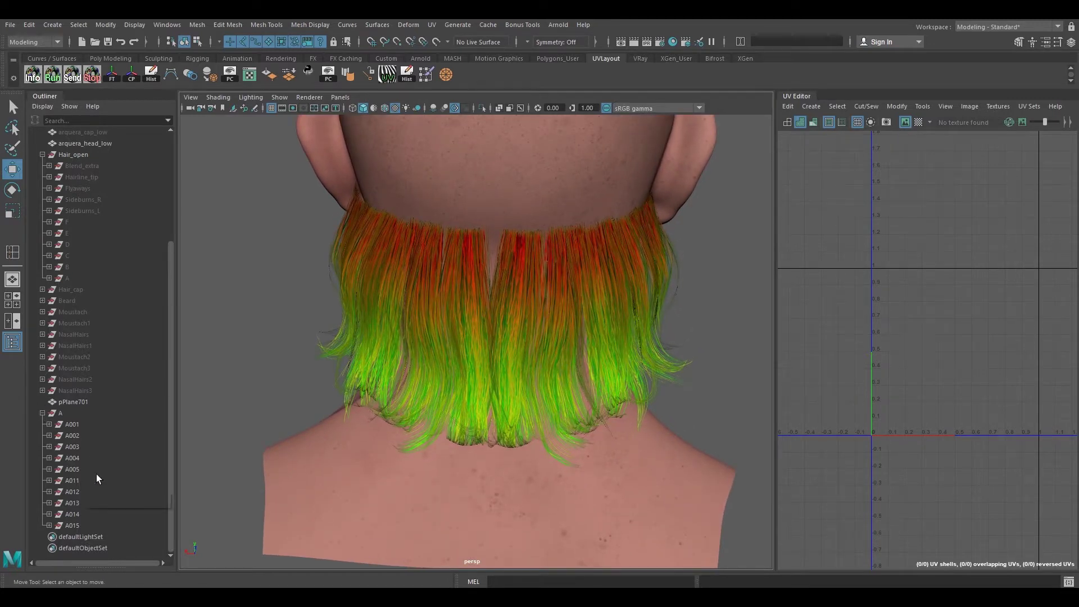
{"action": "left_click_drag", "start_coordinate": [625, 301], "coordinate": [515, 272], "text": "alt"}
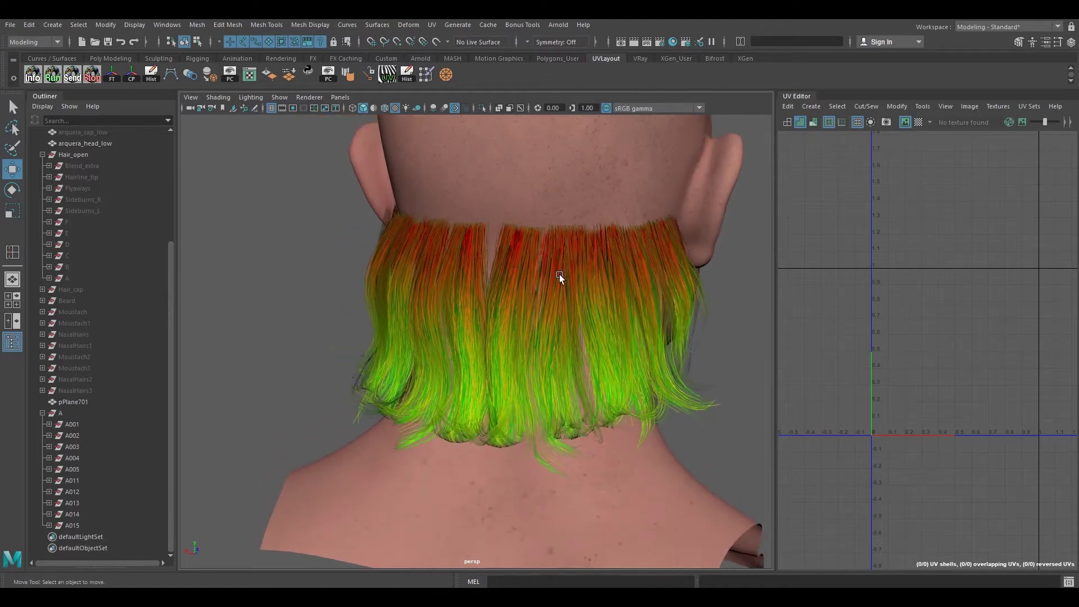
{"action": "left_click_drag", "start_coordinate": [511, 352], "coordinate": [558, 341], "text": "alt"}
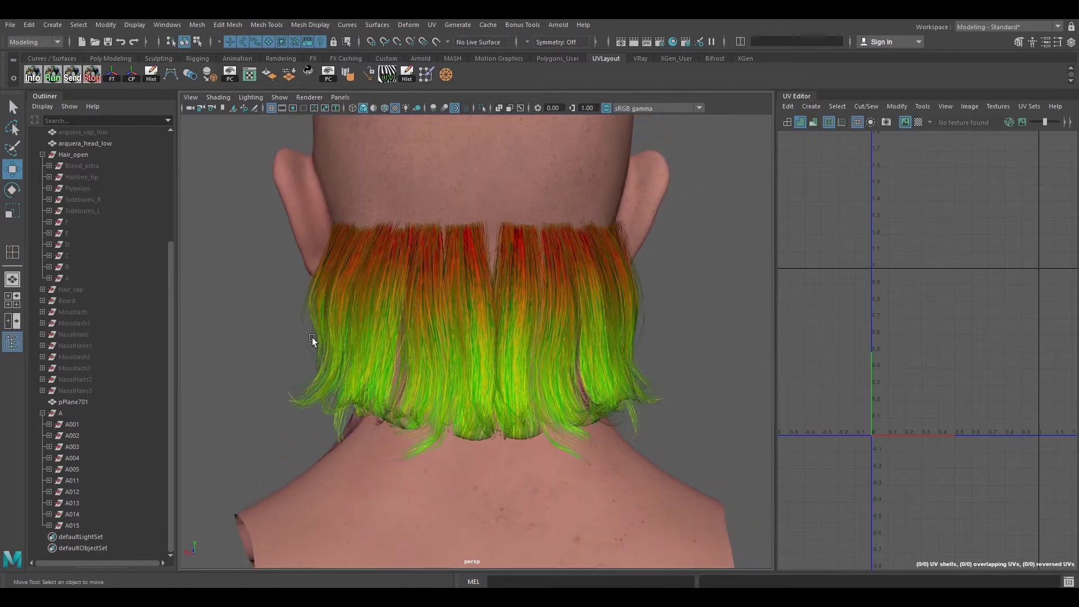
Select group A011 and switch its UV display from shaded to wireframe
{"action": "left_click", "coordinate": [75, 483]}
{"action": "left_click_drag", "start_coordinate": [470, 331], "coordinate": [449, 385], "text": "alt"}
{"action": "left_click", "coordinate": [788, 122]}
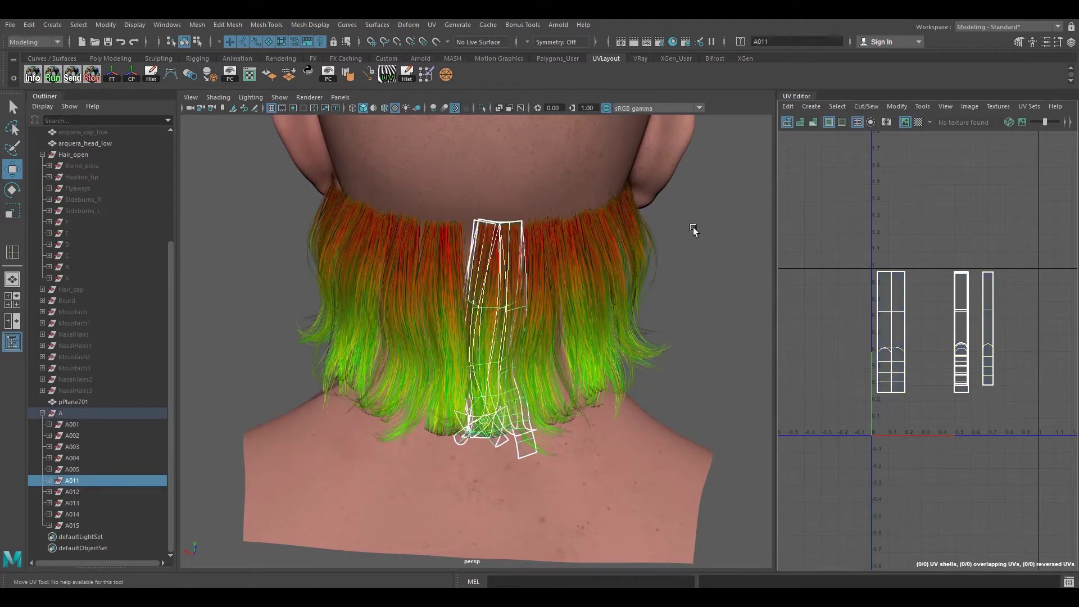
{"action": "left_click_drag", "start_coordinate": [485, 308], "coordinate": [474, 352], "text": "alt"}
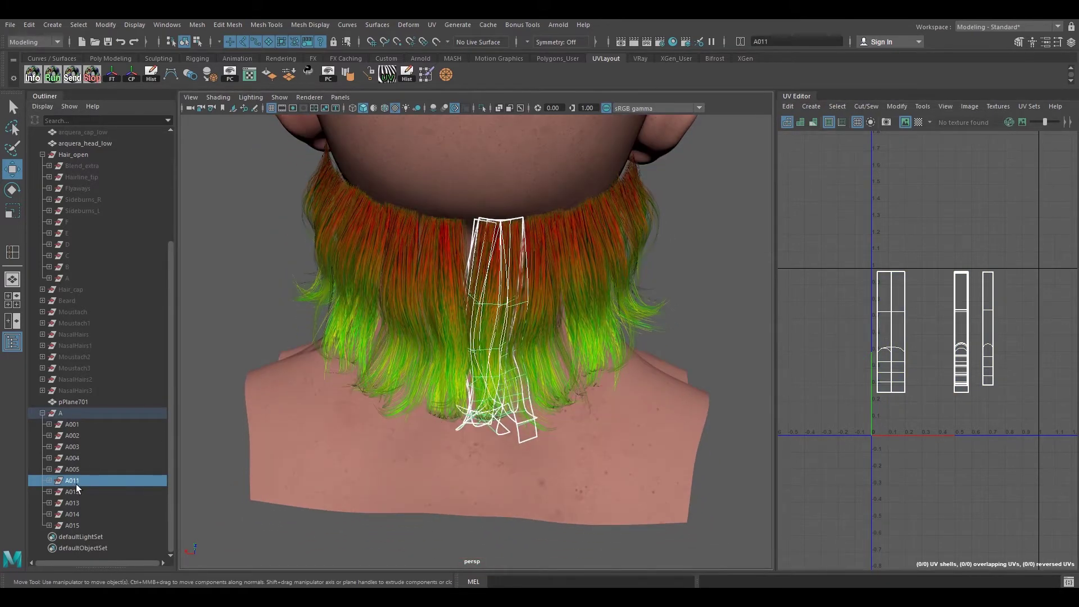
{"action": "left_click_drag", "start_coordinate": [495, 360], "coordinate": [530, 326], "text": "alt"}
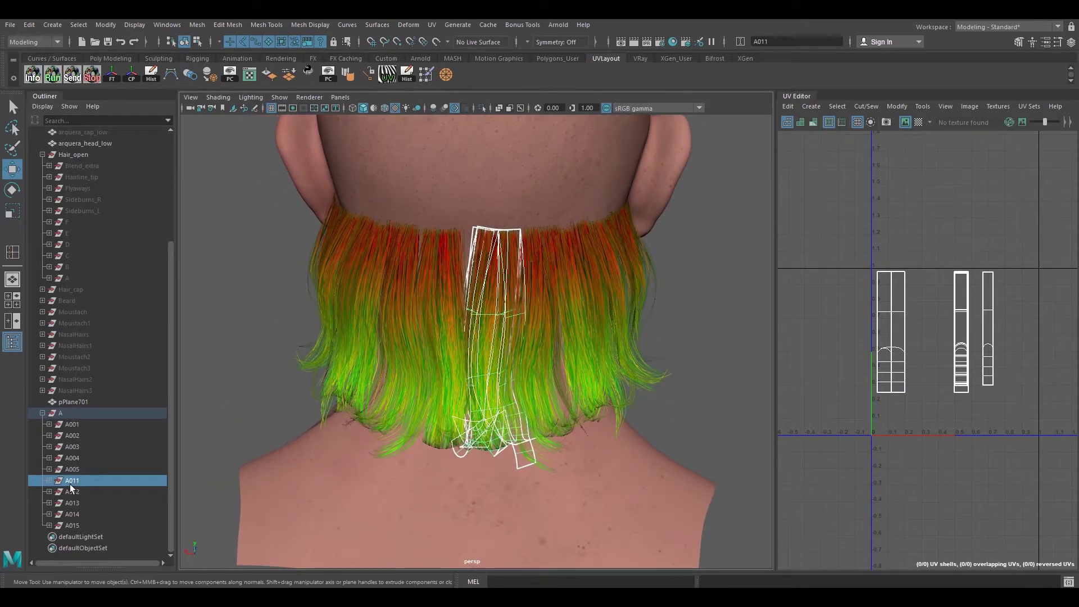
Select the root vertices of all cards in group A011 and shift them sideways along the hairline
{"action": "key", "text": "F8"}
{"action": "left_click", "coordinate": [494, 232]}
{"action": "right_click_drag", "start_coordinate": [492, 238], "coordinate": [447, 235]}
{"action": "left_click_drag", "start_coordinate": [396, 201], "coordinate": [551, 253]}
{"action": "left_click_drag", "start_coordinate": [551, 260], "coordinate": [547, 251], "text": "alt"}
{"action": "right_click_drag", "start_coordinate": [523, 241], "coordinate": [534, 251], "text": "alt"}
{"action": "middle_click_drag", "start_coordinate": [519, 251], "coordinate": [531, 291], "text": "alt"}
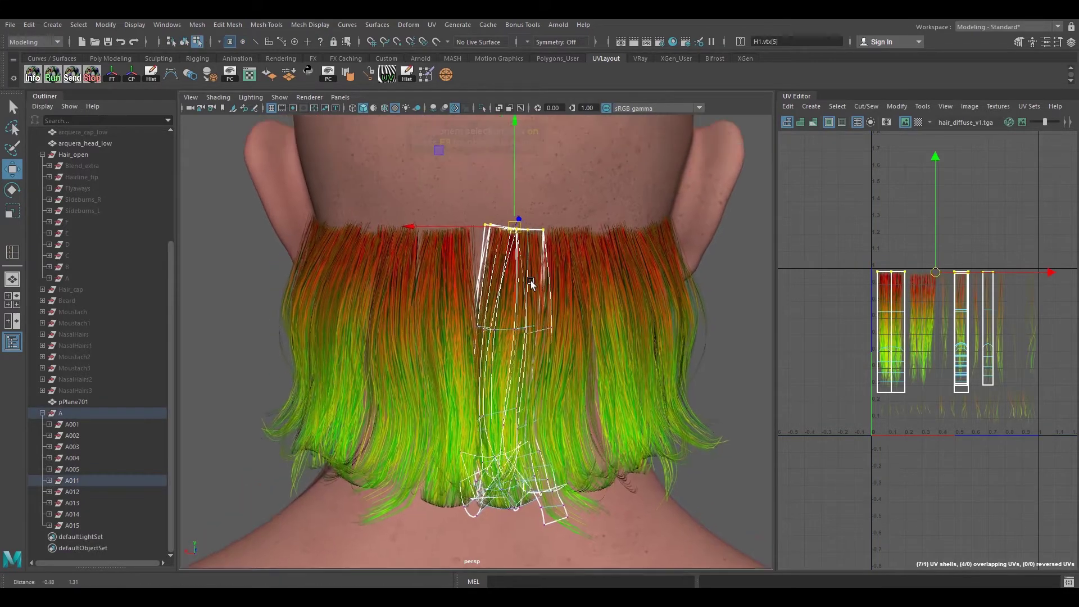
{"action": "right_click_drag", "start_coordinate": [531, 289], "coordinate": [546, 292], "text": "alt"}
{"action": "left_click_drag", "start_coordinate": [468, 218], "coordinate": [451, 218]}
{"action": "middle_click_drag", "start_coordinate": [531, 288], "coordinate": [529, 244], "text": "alt"}
{"action": "middle_click_drag", "start_coordinate": [508, 305], "coordinate": [478, 272], "text": "alt"}
Select further vertices along the cards of group A011 and reposition them to vary the mirrored strand's shape
{"action": "left_click_drag", "start_coordinate": [364, 232], "coordinate": [683, 322]}
{"action": "left_click_drag", "start_coordinate": [652, 306], "coordinate": [490, 324], "text": "alt"}
{"action": "key", "text": "e"}
{"action": "key", "text": "w"}
{"action": "left_click_drag", "start_coordinate": [491, 324], "coordinate": [515, 347], "text": "alt"}
{"action": "left_click_drag", "start_coordinate": [524, 303], "coordinate": [536, 328]}
{"action": "left_click_drag", "start_coordinate": [429, 284], "coordinate": [395, 291]}
{"action": "key", "text": "e"}
{"action": "key", "text": "w"}
Select the vertices at the tips of group A011's cards and rotate them
{"action": "left_click_drag", "start_coordinate": [366, 221], "coordinate": [561, 379]}
{"action": "key", "text": "e"}
{"action": "left_click_drag", "start_coordinate": [516, 409], "coordinate": [494, 352]}
{"action": "key", "text": "w"}
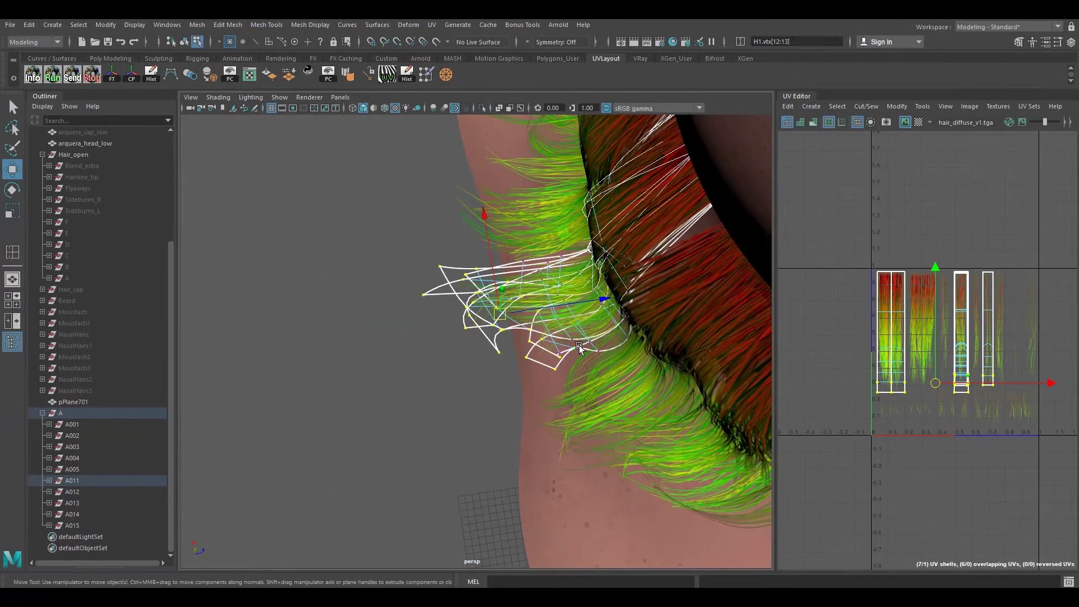
Turn on soft selection, adjust its falloff radius, and move the tips of group A011's cards into a new position
{"action": "left_click_drag", "start_coordinate": [579, 343], "coordinate": [521, 331], "text": "alt"}
{"action": "key", "text": "b"}
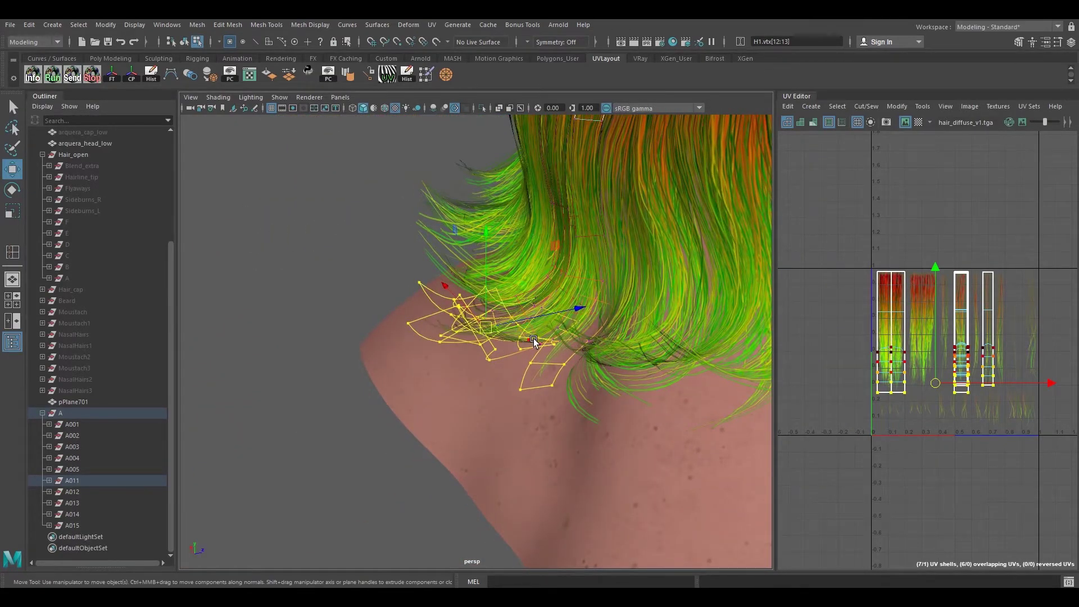
{"action": "key", "text": "b"}
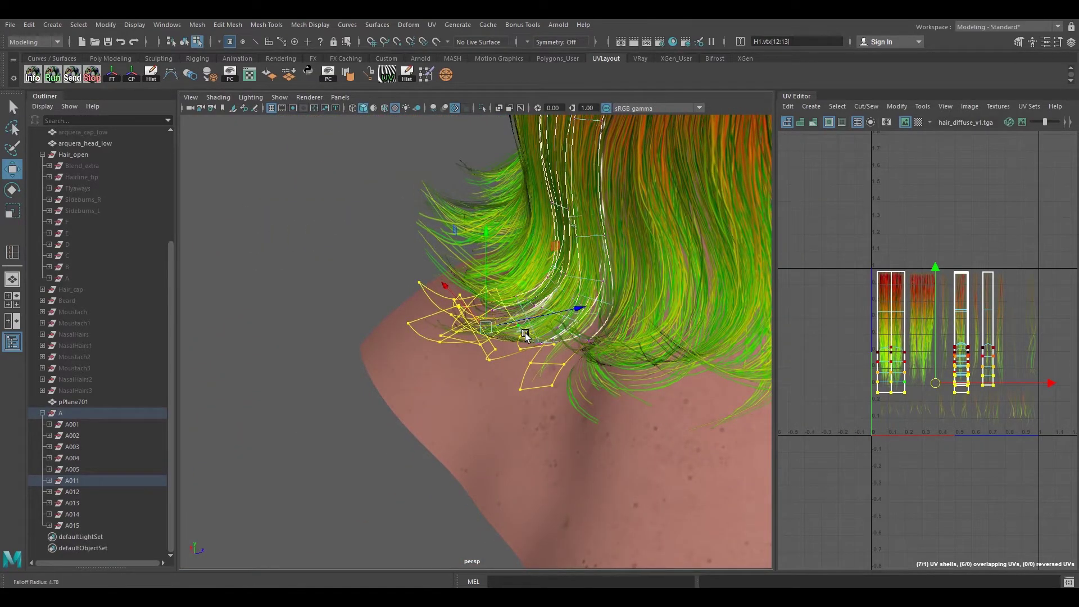
{"action": "left_click_drag", "start_coordinate": [525, 334], "coordinate": [741, 335]}
{"action": "left_click_drag", "start_coordinate": [481, 248], "coordinate": [484, 309], "text": "alt"}
{"action": "key", "text": "e"}
{"action": "key", "text": "w"}
{"action": "left_click_drag", "start_coordinate": [436, 350], "coordinate": [388, 340], "text": "alt"}
{"action": "left_click_drag", "start_coordinate": [465, 328], "coordinate": [485, 350]}
Return to object mode and select card H5 of group A012
{"action": "right_click", "coordinate": [481, 204]}
{"action": "left_click", "coordinate": [454, 260]}
{"action": "key", "text": "f"}
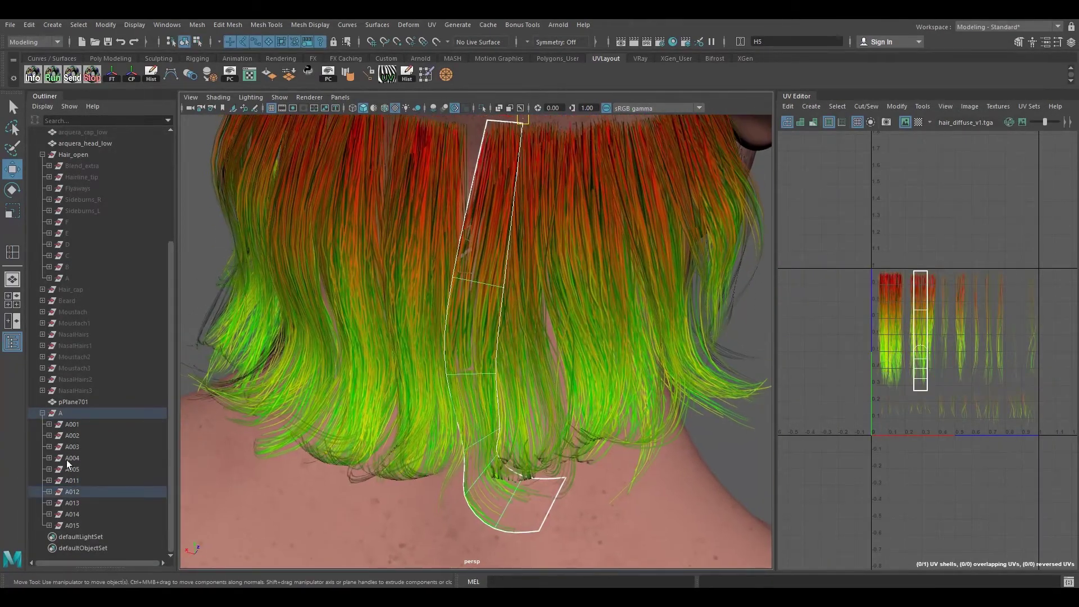
Select hair card group A012 and switch its cards to vertex editing
{"action": "left_click", "coordinate": [72, 502]}
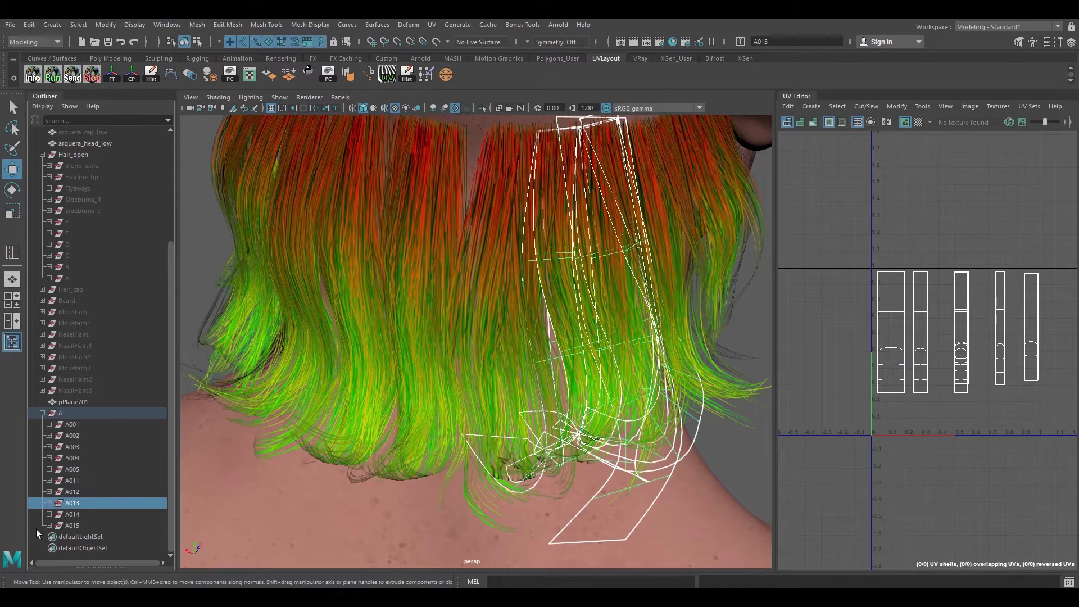
{"action": "left_click", "coordinate": [67, 493]}
{"action": "key", "text": "f"}
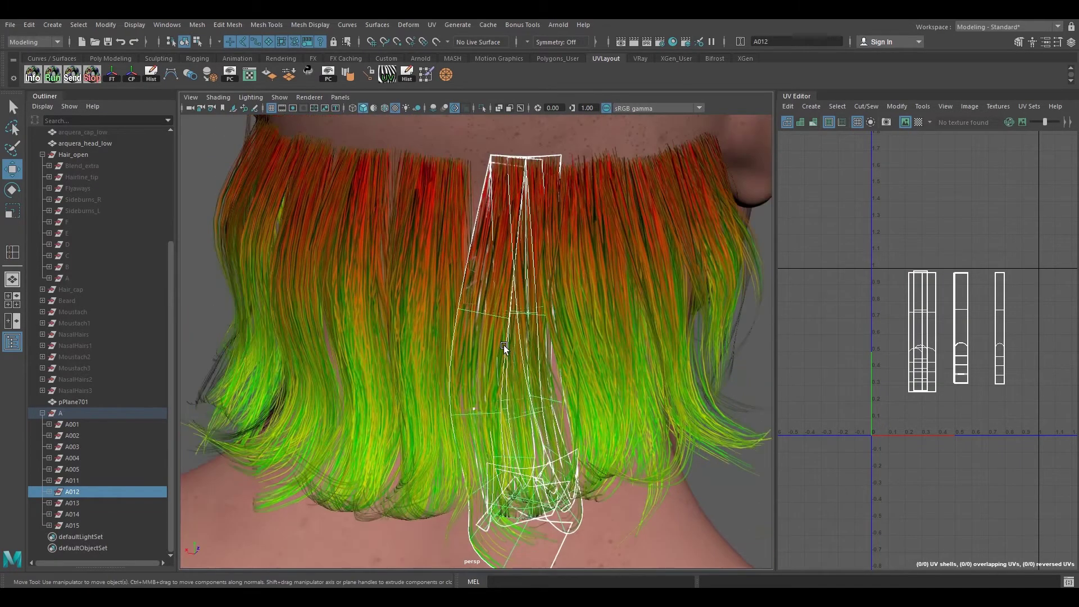
{"action": "key", "text": "F8"}
{"action": "middle_click_drag", "start_coordinate": [503, 241], "coordinate": [504, 258], "text": "alt"}
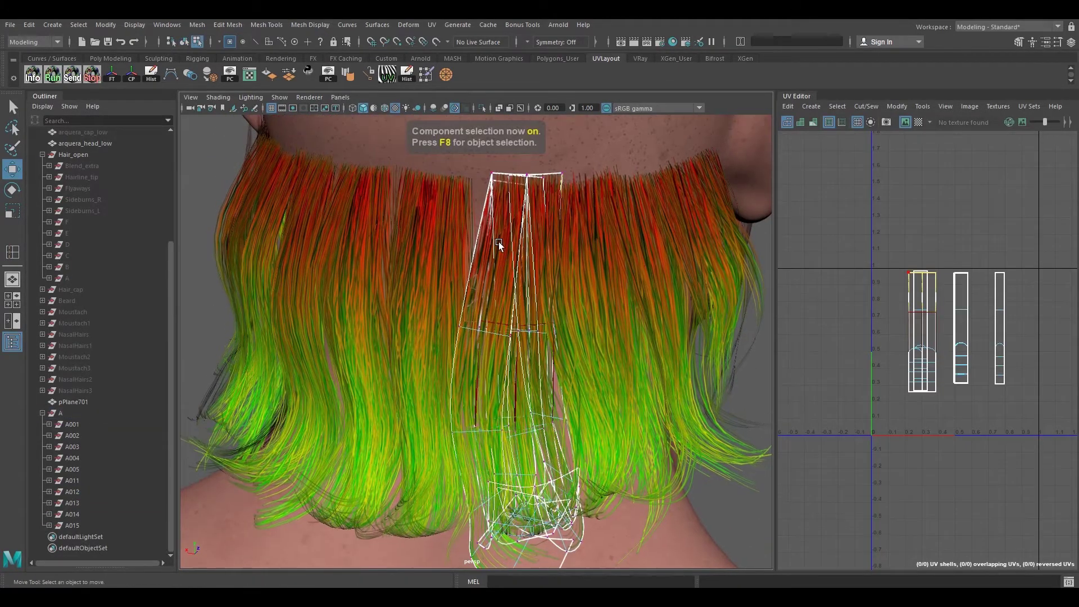
{"action": "right_click_drag", "start_coordinate": [465, 235], "coordinate": [441, 231]}
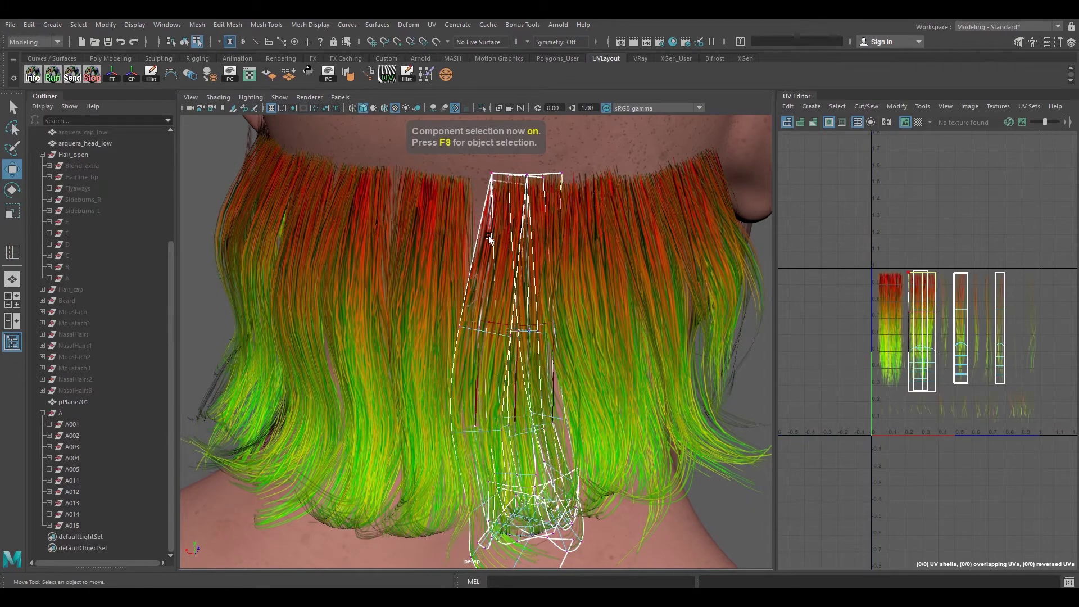
Select the root vertices of group A012's cards and shift them along the hairline
{"action": "middle_click_drag", "start_coordinate": [495, 220], "coordinate": [498, 258], "text": "alt"}
{"action": "left_click_drag", "start_coordinate": [442, 184], "coordinate": [722, 291]}
{"action": "left_click_drag", "start_coordinate": [570, 261], "coordinate": [572, 287], "text": "alt"}
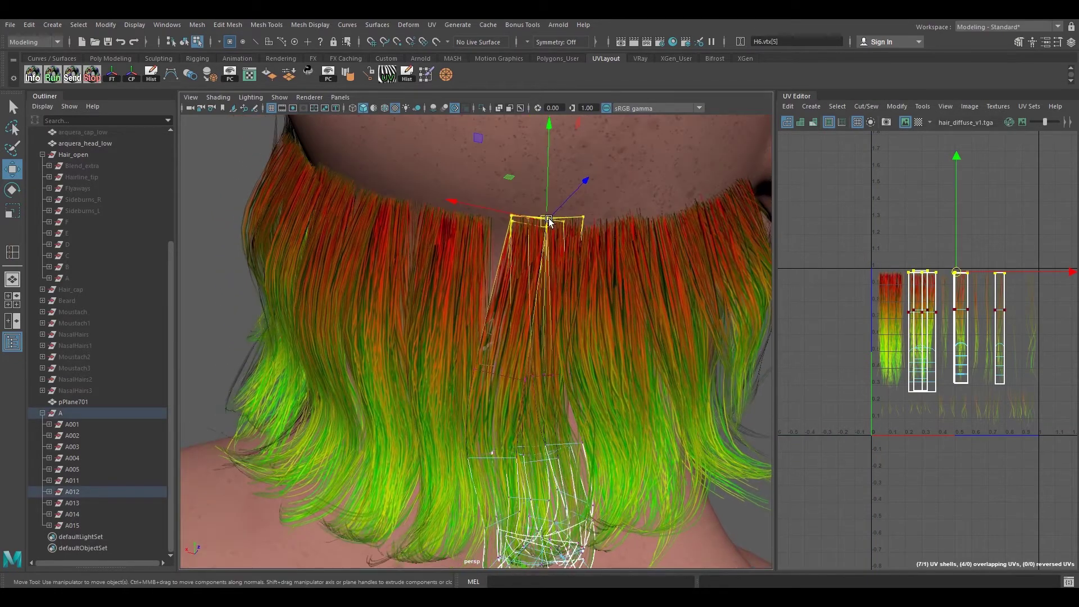
{"action": "left_click_drag", "start_coordinate": [547, 221], "coordinate": [521, 207]}
Select the vertex row below the roots of group A012's cards, adjust the soft selection falloff, and reposition the row
{"action": "left_click_drag", "start_coordinate": [405, 243], "coordinate": [579, 318]}
{"action": "key", "text": "e"}
{"action": "left_click_drag", "start_coordinate": [579, 318], "coordinate": [471, 297], "text": "alt"}
{"action": "key", "text": "ctrl+z"}
{"action": "key", "text": "b"}
{"action": "key", "text": "w"}
{"action": "key", "text": "e"}
{"action": "key", "text": "w"}
Select the middle vertices of group A012's cards and reposition them
{"action": "left_click_drag", "start_coordinate": [393, 260], "coordinate": [472, 368]}
{"action": "left_click_drag", "start_coordinate": [488, 319], "coordinate": [564, 297], "text": "alt"}
{"action": "left_click_drag", "start_coordinate": [483, 309], "coordinate": [455, 329], "text": "alt"}
{"action": "left_click_drag", "start_coordinate": [456, 329], "coordinate": [534, 363], "text": "alt"}
Adjust the soft selection falloff, select the tip vertices of group A012's cards, and rotate and move them
{"action": "key", "text": "b"}
{"action": "left_click_drag", "start_coordinate": [540, 401], "coordinate": [470, 369]}
{"action": "key", "text": "e"}
{"action": "left_click_drag", "start_coordinate": [436, 325], "coordinate": [464, 322], "text": "alt"}
{"action": "left_click_drag", "start_coordinate": [463, 322], "coordinate": [341, 354], "text": "alt"}
{"action": "key", "text": "w"}
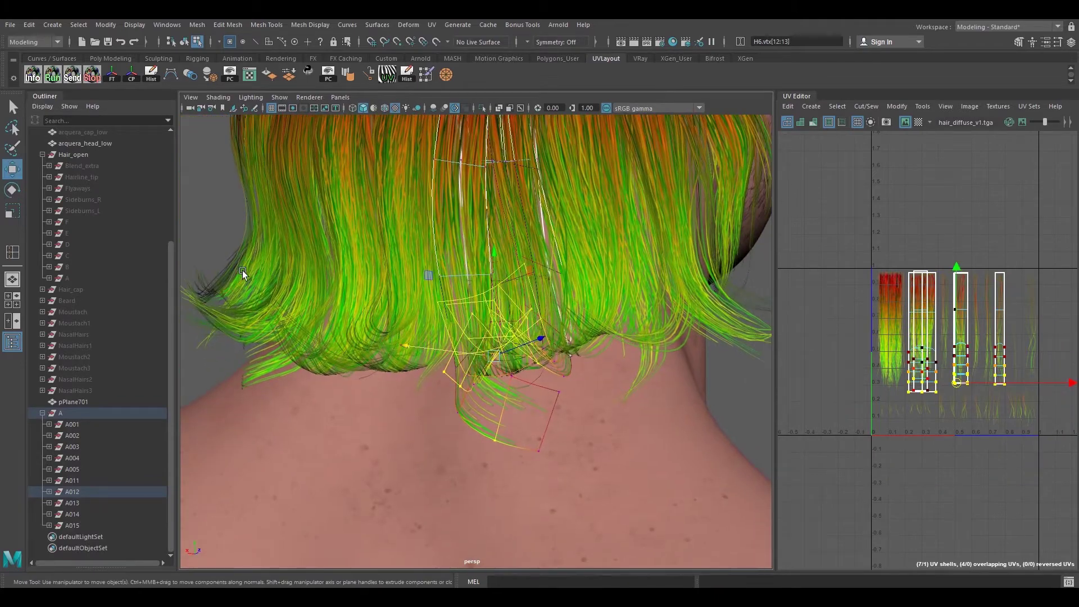
{"action": "left_click_drag", "start_coordinate": [243, 268], "coordinate": [227, 267], "text": "alt"}
{"action": "left_click_drag", "start_coordinate": [492, 359], "coordinate": [498, 334]}
Reselect the lower vertices of group A012's cards and refine the curve of the strand
{"action": "left_click_drag", "start_coordinate": [517, 394], "coordinate": [527, 406], "text": "alt"}
{"action": "left_click_drag", "start_coordinate": [578, 469], "coordinate": [524, 356]}
{"action": "left_click_drag", "start_coordinate": [476, 377], "coordinate": [500, 405], "text": "alt"}
{"action": "middle_click_drag", "start_coordinate": [499, 406], "coordinate": [508, 453], "text": "alt"}
{"action": "left_click_drag", "start_coordinate": [434, 296], "coordinate": [534, 352]}
{"action": "mouse_move", "coordinate": [495, 341]}
{"action": "left_mouse_down", "text": "alt"}
{"action": "mouse_move", "coordinate": [512, 336]}
{"action": "mouse_move", "coordinate": [497, 333]}
{"action": "left_mouse_up", "text": "alt"}
{"action": "middle_click_drag", "start_coordinate": [497, 333], "coordinate": [435, 401], "text": "alt"}
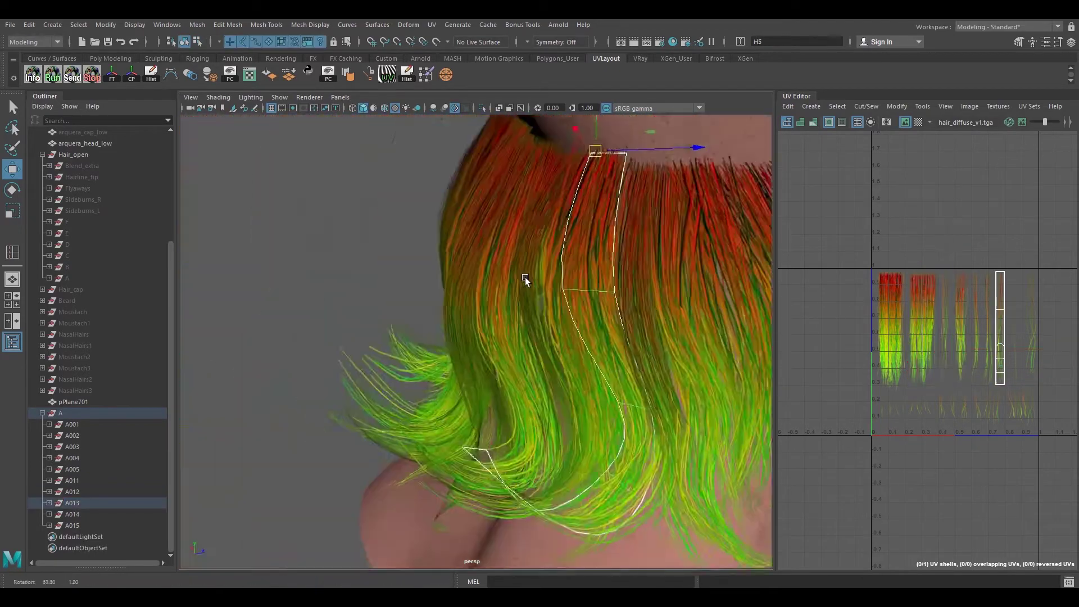
Select hair card group A011 and switch its cards to vertex editing
{"action": "left_click_drag", "start_coordinate": [525, 277], "coordinate": [464, 332], "text": "alt"}
{"action": "middle_click_drag", "start_coordinate": [465, 333], "coordinate": [489, 321], "text": "alt"}
{"action": "mouse_move", "coordinate": [489, 321]}
{"action": "left_mouse_down", "text": "alt"}
{"action": "mouse_move", "coordinate": [497, 306]}
{"action": "mouse_move", "coordinate": [481, 330]}
{"action": "left_mouse_up", "text": "alt"}
{"action": "middle_click_drag", "start_coordinate": [481, 330], "coordinate": [498, 290], "text": "alt"}
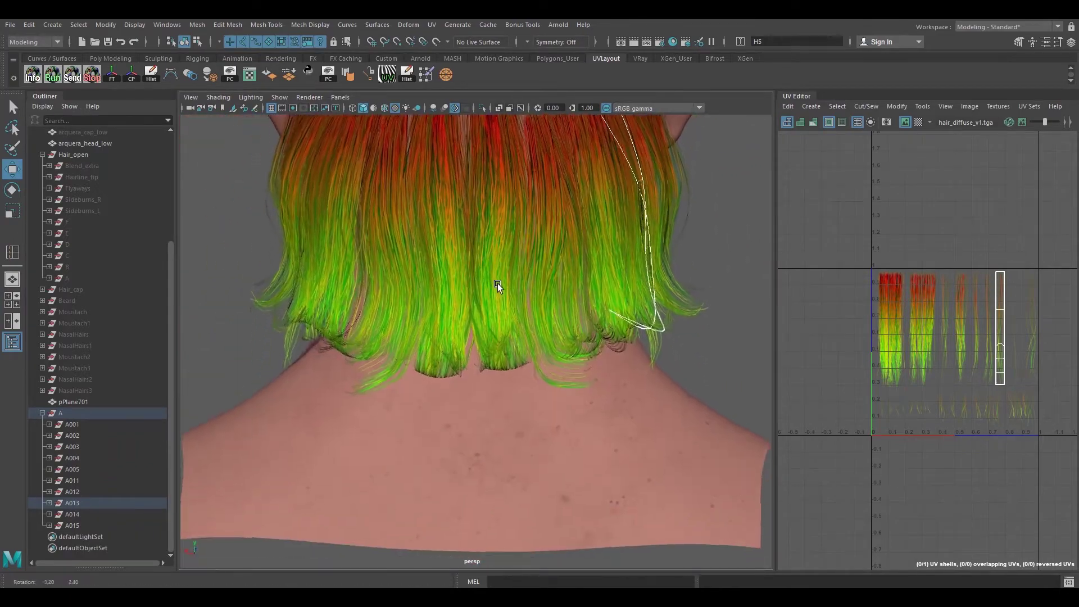
{"action": "left_click_drag", "start_coordinate": [498, 288], "coordinate": [490, 333], "text": "alt"}
{"action": "left_click", "coordinate": [490, 333]}
{"action": "left_click", "coordinate": [75, 484]}
{"action": "left_click_drag", "start_coordinate": [523, 377], "coordinate": [501, 361], "text": "alt"}
{"action": "right_click_drag", "start_coordinate": [495, 292], "coordinate": [447, 294]}
{"action": "left_click_drag", "start_coordinate": [451, 320], "coordinate": [423, 376], "text": "alt"}
{"action": "key", "text": "ctrl+z"}
{"action": "key", "text": "F8"}
Select the tip vertices of group A011's cards, and rotate and move them to vary the strand's end
{"action": "left_click_drag", "start_coordinate": [423, 376], "coordinate": [526, 343], "text": "alt"}
{"action": "key", "text": "e"}
{"action": "left_click_drag", "start_coordinate": [524, 349], "coordinate": [558, 372], "text": "alt"}
{"action": "key", "text": "w"}
{"action": "left_click_drag", "start_coordinate": [484, 367], "coordinate": [517, 381], "text": "alt"}
{"action": "left_click_drag", "start_coordinate": [495, 308], "coordinate": [501, 297], "text": "alt"}
{"action": "left_click_drag", "start_coordinate": [541, 341], "coordinate": [527, 357]}
{"action": "left_click_drag", "start_coordinate": [523, 360], "coordinate": [497, 412], "text": "alt"}
Expand group A011 to check its cards and rename the group as A006
{"action": "left_click", "coordinate": [49, 481]}
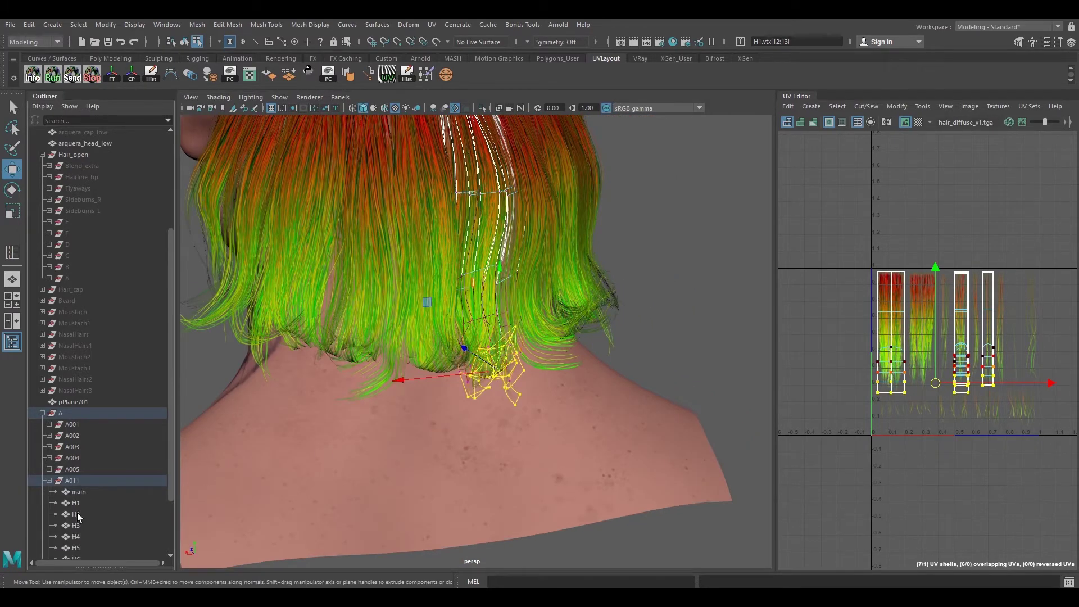
{"action": "scroll", "coordinate": [76, 507], "scroll_direction": "down", "scroll_amount": 3}
{"action": "left_click", "coordinate": [75, 481]}
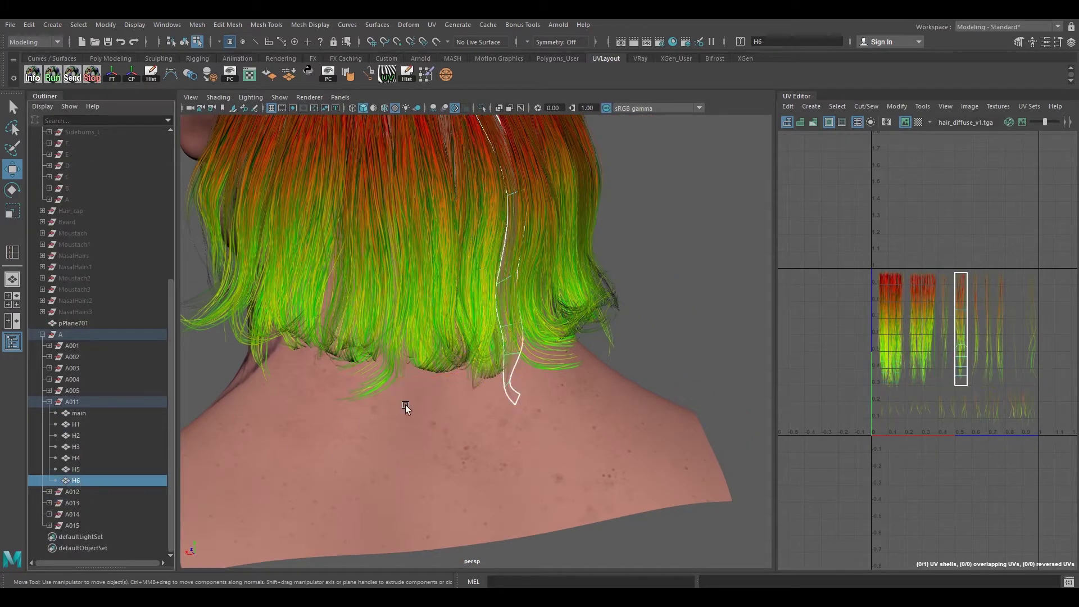
{"action": "key", "text": "f"}
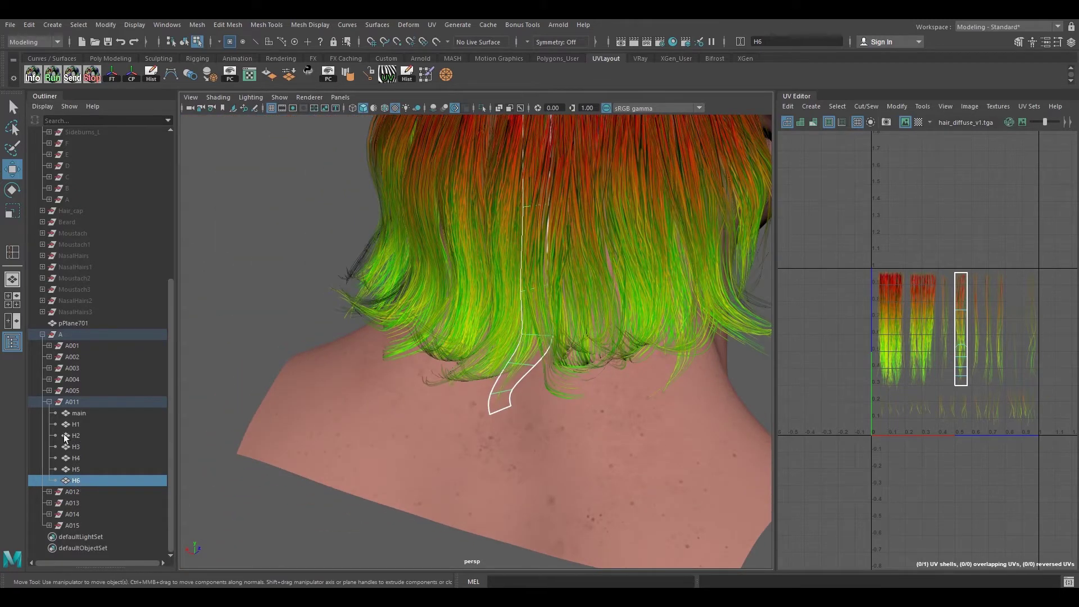
{"action": "double_click", "coordinate": [77, 400]}
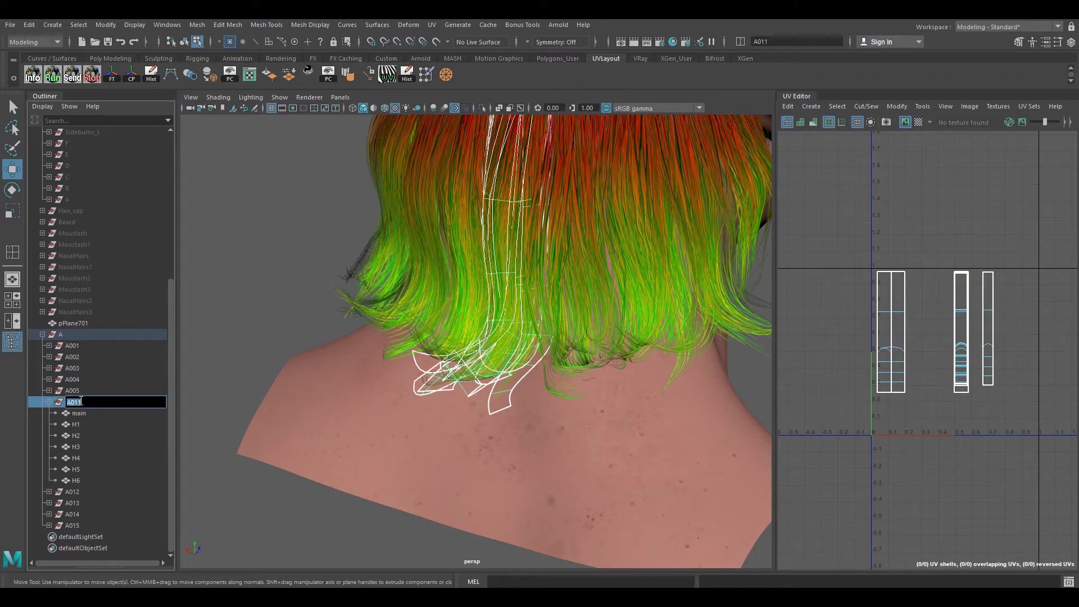
{"action": "type", "text": "A006"}
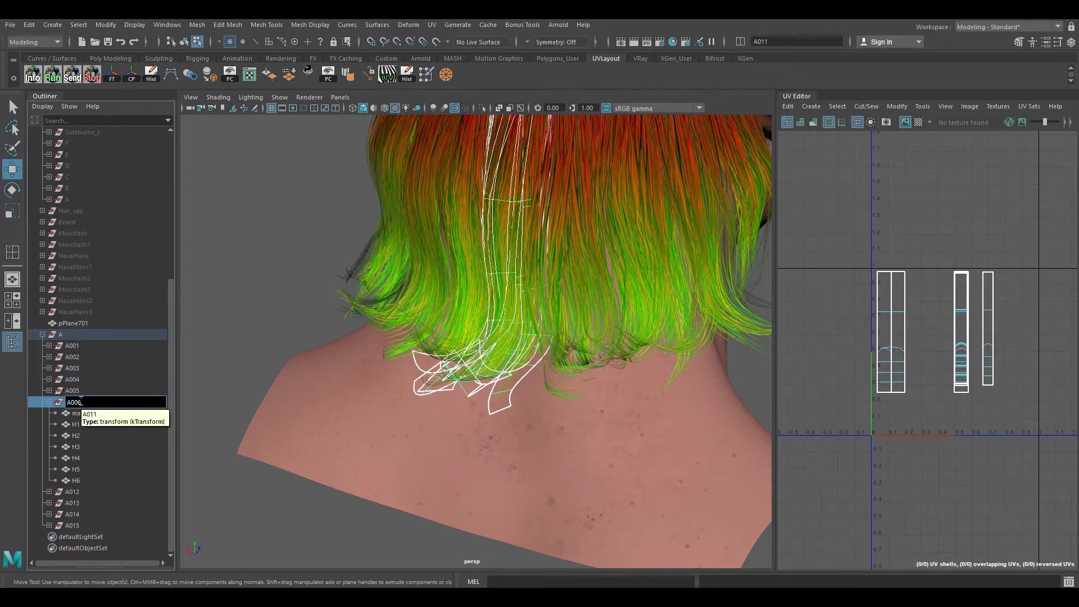
{"action": "key", "text": "Return"}
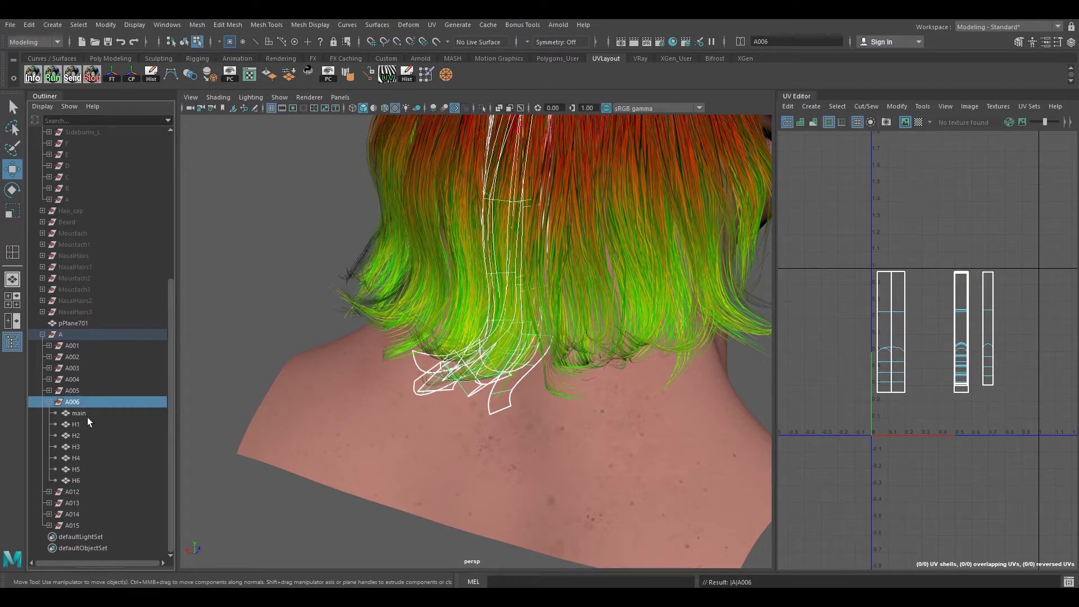
{"action": "left_click_drag", "start_coordinate": [673, 322], "coordinate": [518, 395], "text": "alt"}
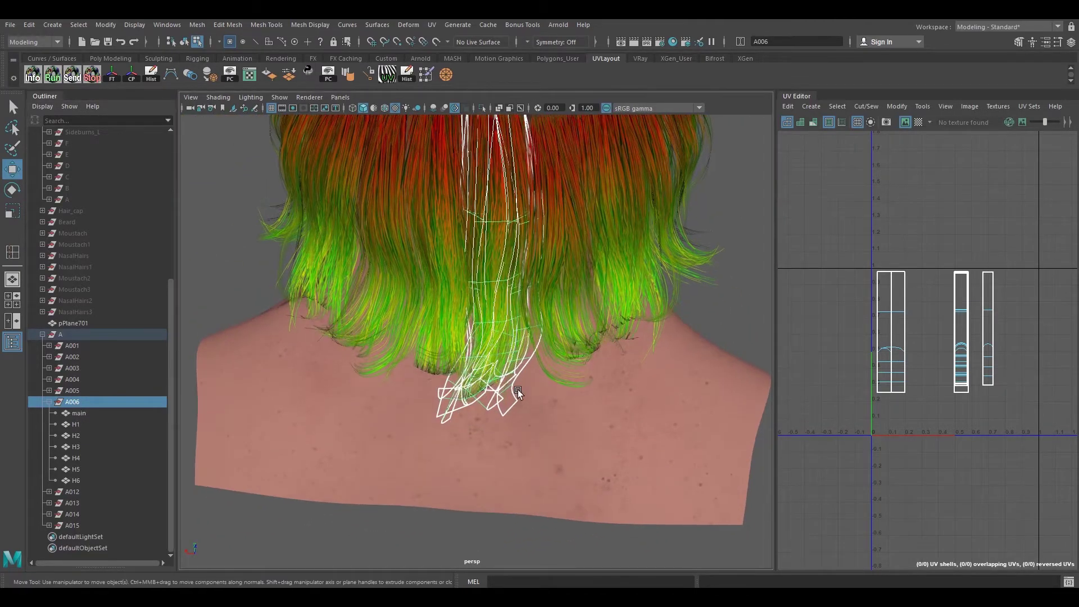
Select the vertices at the ends of group A006's cards and reposition them
{"action": "left_click_drag", "start_coordinate": [483, 401], "coordinate": [567, 470], "text": "alt"}
{"action": "left_click_drag", "start_coordinate": [419, 363], "coordinate": [417, 361]}
{"action": "left_click_drag", "start_coordinate": [422, 393], "coordinate": [436, 350], "text": "alt"}
{"action": "left_click_drag", "start_coordinate": [473, 389], "coordinate": [463, 386]}
Return to object mode, collapse group A006, and select group A013 for vertex editing
{"action": "left_click_drag", "start_coordinate": [464, 386], "coordinate": [514, 304], "text": "alt"}
{"action": "right_click_drag", "start_coordinate": [517, 279], "coordinate": [543, 265]}
{"action": "left_click_drag", "start_coordinate": [553, 288], "coordinate": [574, 304]}
{"action": "left_click_drag", "start_coordinate": [601, 297], "coordinate": [624, 315], "text": "alt"}
{"action": "left_click", "coordinate": [665, 297]}
{"action": "left_click", "coordinate": [50, 402]}
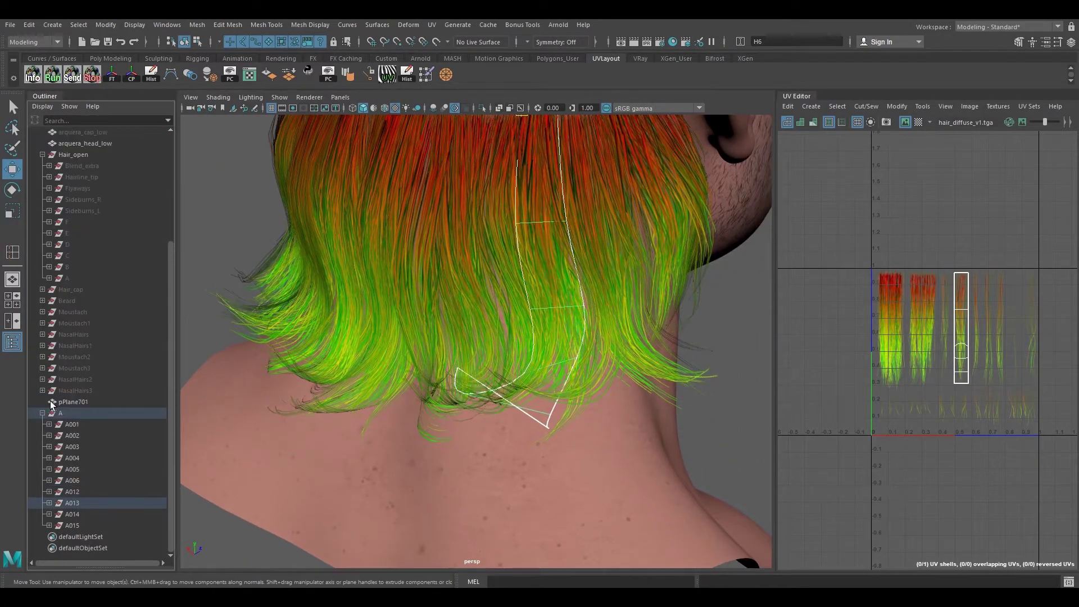
{"action": "left_click", "coordinate": [72, 502]}
{"action": "key", "text": "f"}
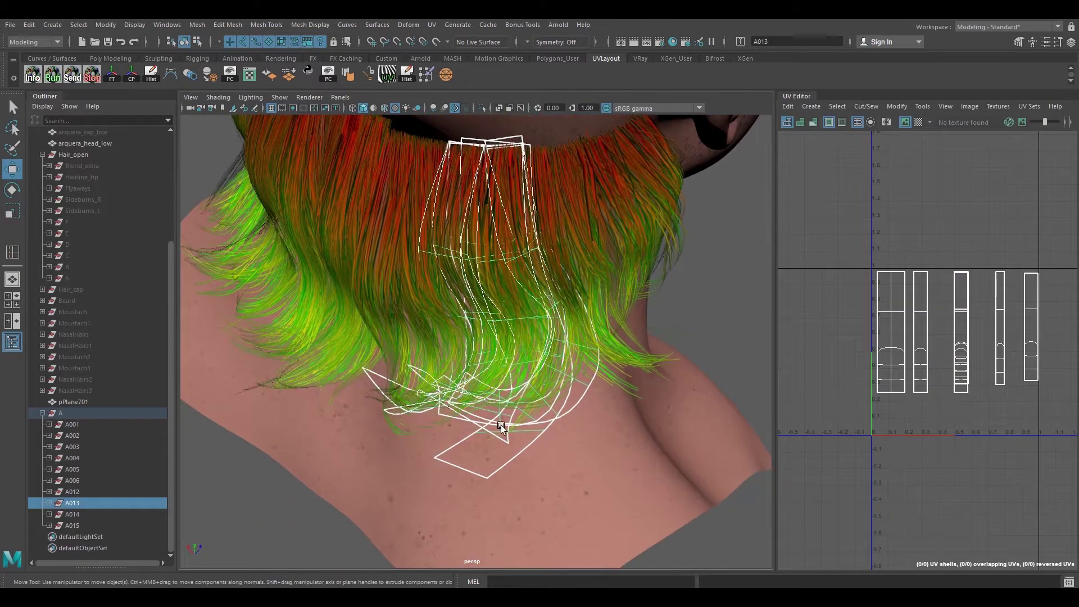
{"action": "key", "text": "F8"}
Adjust the lower vertices of group A013's cards and reposition their root vertices along the hairline
{"action": "left_click_drag", "start_coordinate": [498, 423], "coordinate": [488, 391], "text": "alt"}
{"action": "left_click_drag", "start_coordinate": [525, 483], "coordinate": [369, 309]}
{"action": "left_click_drag", "start_coordinate": [451, 362], "coordinate": [445, 282], "text": "alt"}
{"action": "left_click", "coordinate": [477, 376]}
{"action": "left_click_drag", "start_coordinate": [551, 261], "coordinate": [551, 260]}
{"action": "left_click_drag", "start_coordinate": [551, 261], "coordinate": [329, 266], "text": "alt"}
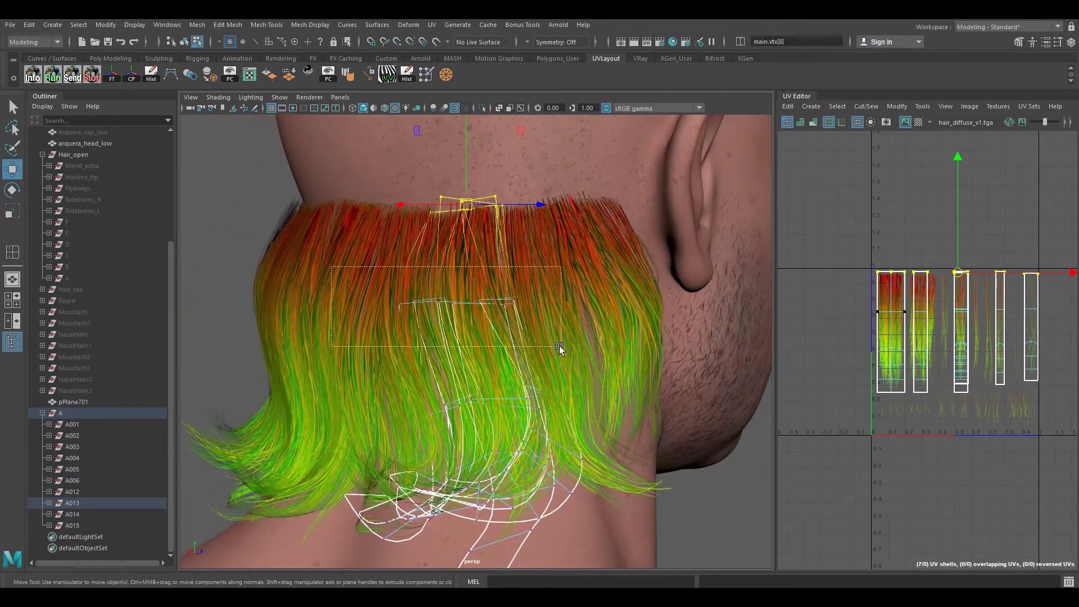
Select the vertex row below the roots of group A013's cards, and rotate and move it
{"action": "left_click_drag", "start_coordinate": [561, 346], "coordinate": [561, 345]}
{"action": "left_click_drag", "start_coordinate": [561, 345], "coordinate": [433, 345], "text": "alt"}
{"action": "key", "text": "e"}
{"action": "key", "text": "w"}
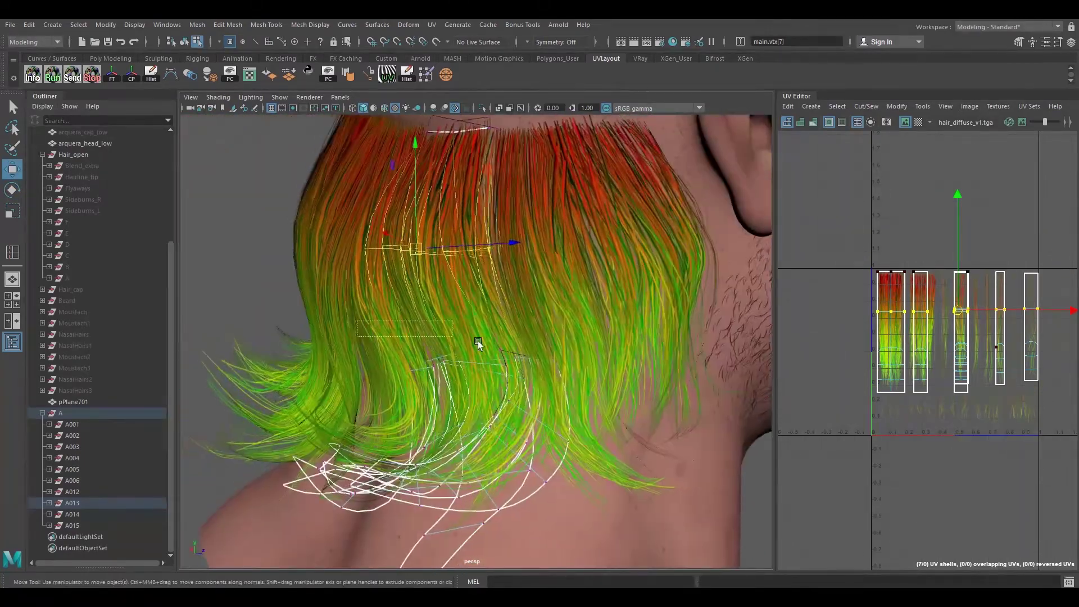
Select the middle vertex row of group A013's cards and reposition it
{"action": "left_click_drag", "start_coordinate": [608, 386], "coordinate": [608, 386]}
{"action": "left_click_drag", "start_coordinate": [608, 386], "coordinate": [481, 322], "text": "alt"}
{"action": "left_click_drag", "start_coordinate": [481, 322], "coordinate": [514, 328], "text": "alt"}
{"action": "right_click_drag", "start_coordinate": [514, 328], "coordinate": [492, 322], "text": "alt"}
{"action": "mouse_move", "coordinate": [493, 322]}
{"action": "left_mouse_down", "text": "alt"}
{"action": "mouse_move", "coordinate": [507, 340]}
{"action": "mouse_move", "coordinate": [487, 336]}
{"action": "left_mouse_up", "text": "alt"}
Examine the shape and symmetry of the hair from the back and sides of the head
{"action": "middle_click_drag", "start_coordinate": [382, 138], "coordinate": [406, 245], "text": "alt"}
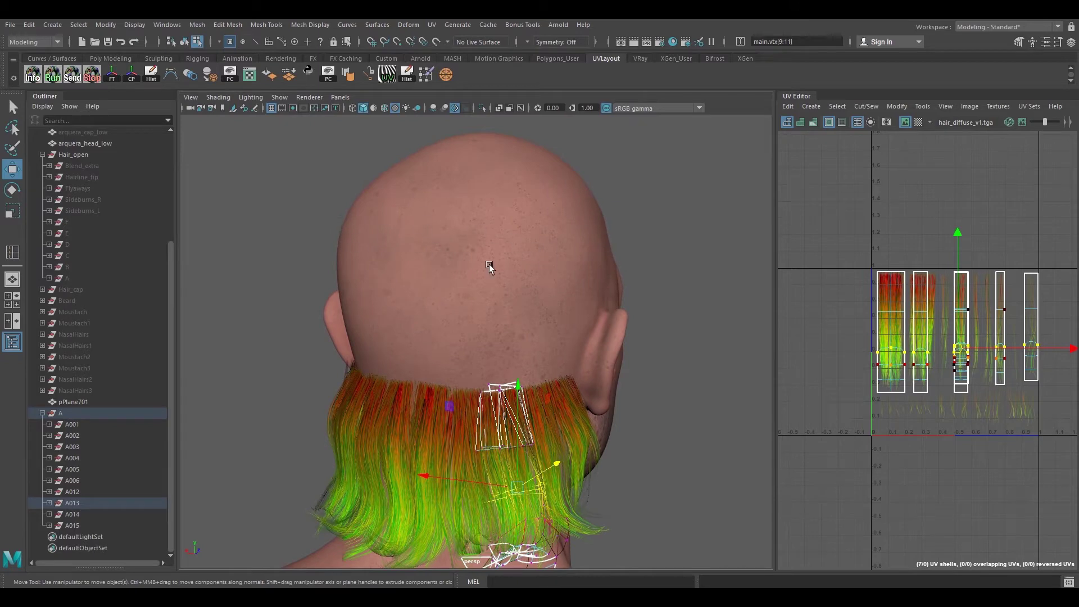
{"action": "left_click_drag", "start_coordinate": [482, 174], "coordinate": [434, 341], "text": "alt"}
{"action": "left_click_drag", "start_coordinate": [547, 309], "coordinate": [449, 185], "text": "alt"}
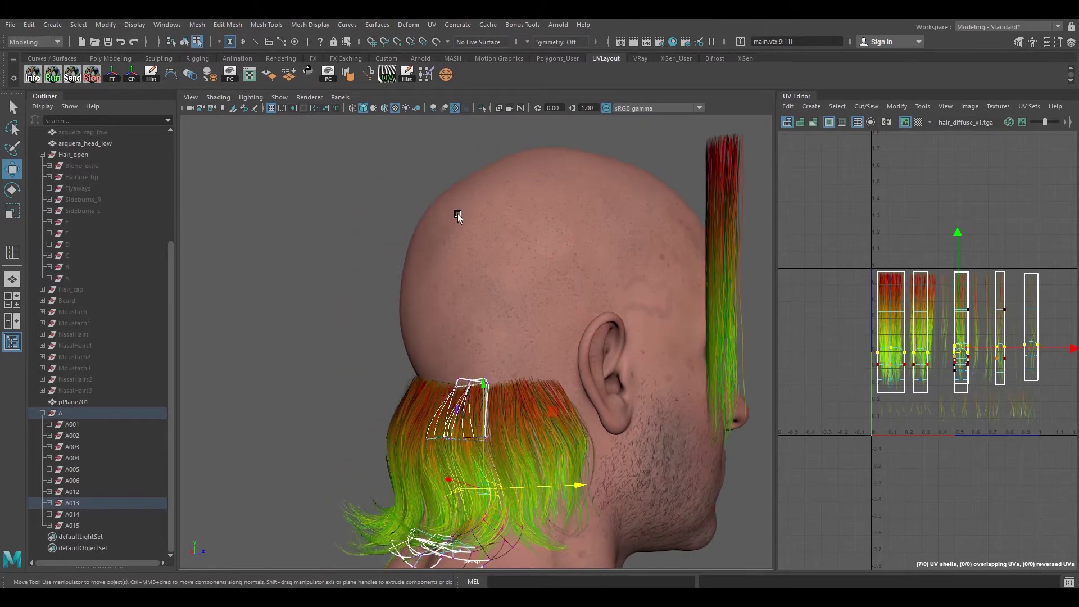
{"action": "left_click_drag", "start_coordinate": [633, 266], "coordinate": [429, 382], "text": "alt"}
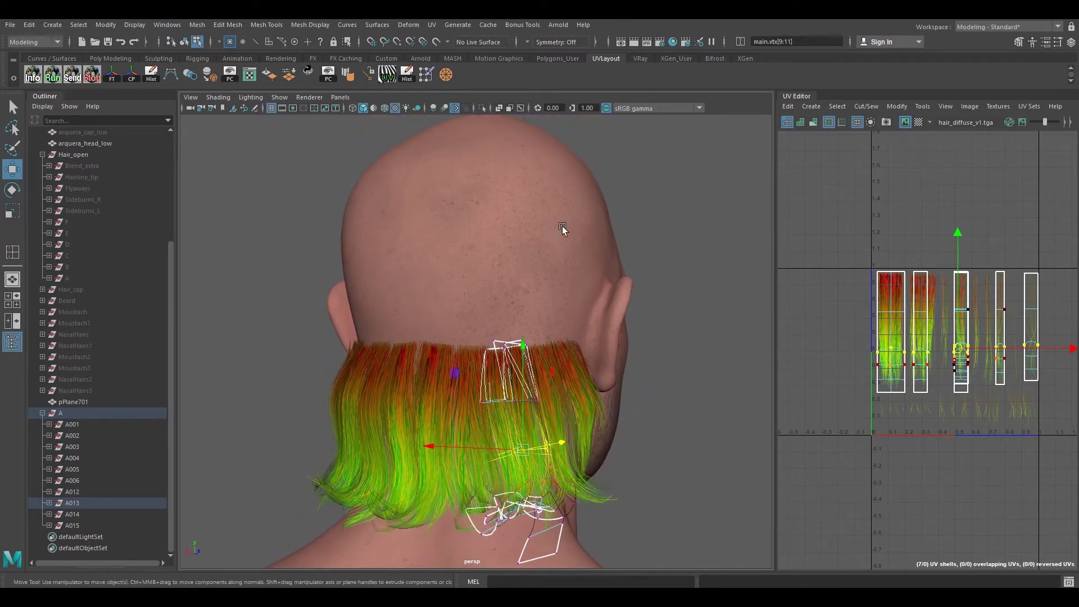
{"action": "left_click_drag", "start_coordinate": [549, 234], "coordinate": [563, 257], "text": "alt"}
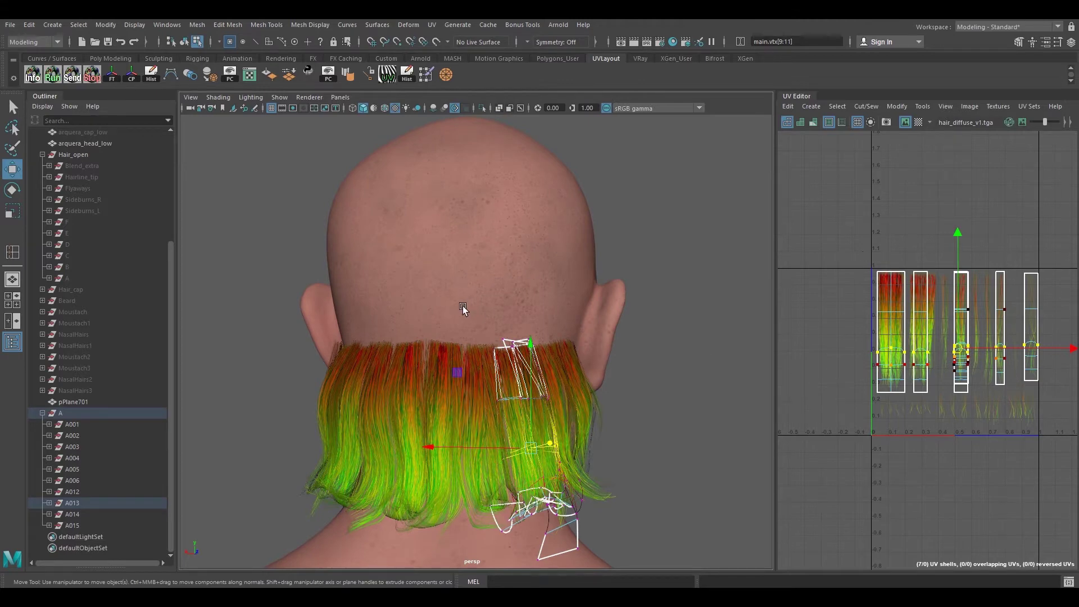
{"action": "left_click_drag", "start_coordinate": [468, 313], "coordinate": [471, 322], "text": "alt"}
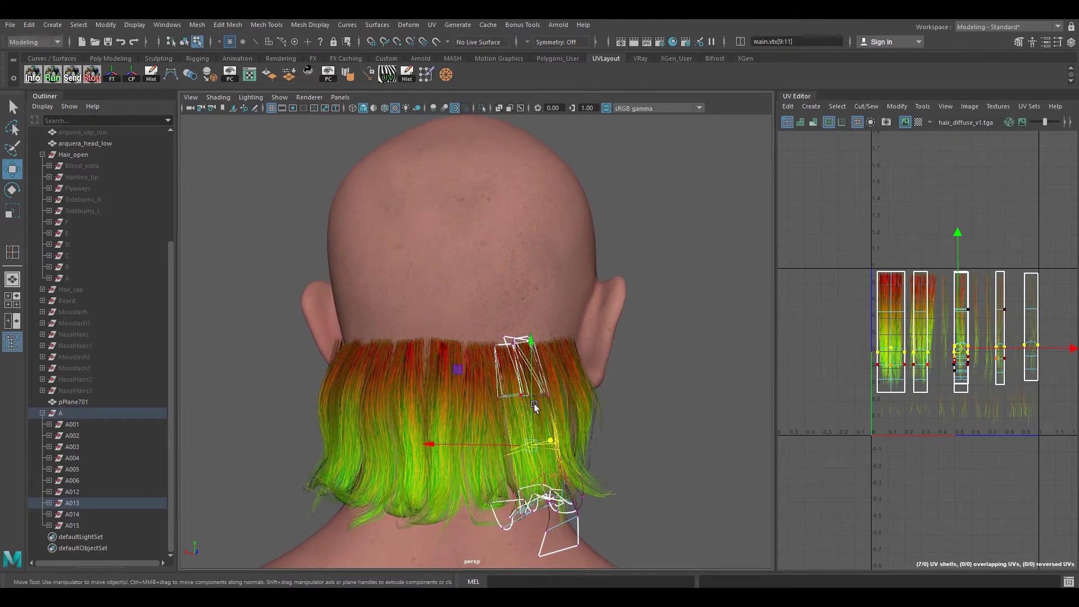
{"action": "left_click_drag", "start_coordinate": [538, 404], "coordinate": [503, 339], "text": "alt"}
{"action": "scroll", "coordinate": [450, 401], "scroll_direction": "up", "scroll_amount": 4}
{"action": "left_click_drag", "start_coordinate": [450, 400], "coordinate": [394, 368], "text": "alt"}
{"action": "middle_click_drag", "start_coordinate": [394, 368], "coordinate": [457, 382], "text": "alt"}
{"action": "left_click_drag", "start_coordinate": [458, 382], "coordinate": [393, 349], "text": "alt"}
{"action": "left_click_drag", "start_coordinate": [284, 267], "coordinate": [321, 284]}
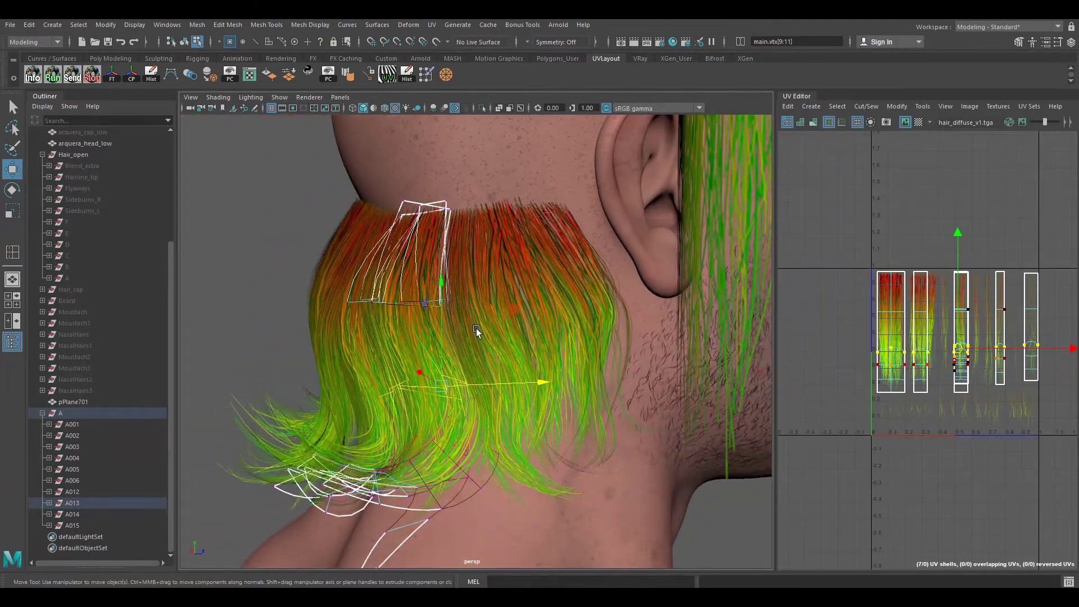
Refine group A013's strand by repositioning the upper and middle vertex rows of its cards
{"action": "left_click_drag", "start_coordinate": [457, 333], "coordinate": [480, 327], "text": "alt"}
{"action": "middle_click_drag", "start_coordinate": [480, 327], "coordinate": [489, 316], "text": "alt"}
{"action": "mouse_move", "coordinate": [478, 286]}
{"action": "left_mouse_down"}
{"action": "mouse_move", "coordinate": [505, 288]}
{"action": "mouse_move", "coordinate": [491, 290]}
{"action": "left_mouse_up"}
{"action": "middle_click_drag", "start_coordinate": [490, 290], "coordinate": [489, 287], "text": "alt"}
{"action": "left_click_drag", "start_coordinate": [489, 288], "coordinate": [497, 283]}
{"action": "left_click_drag", "start_coordinate": [496, 282], "coordinate": [324, 309]}
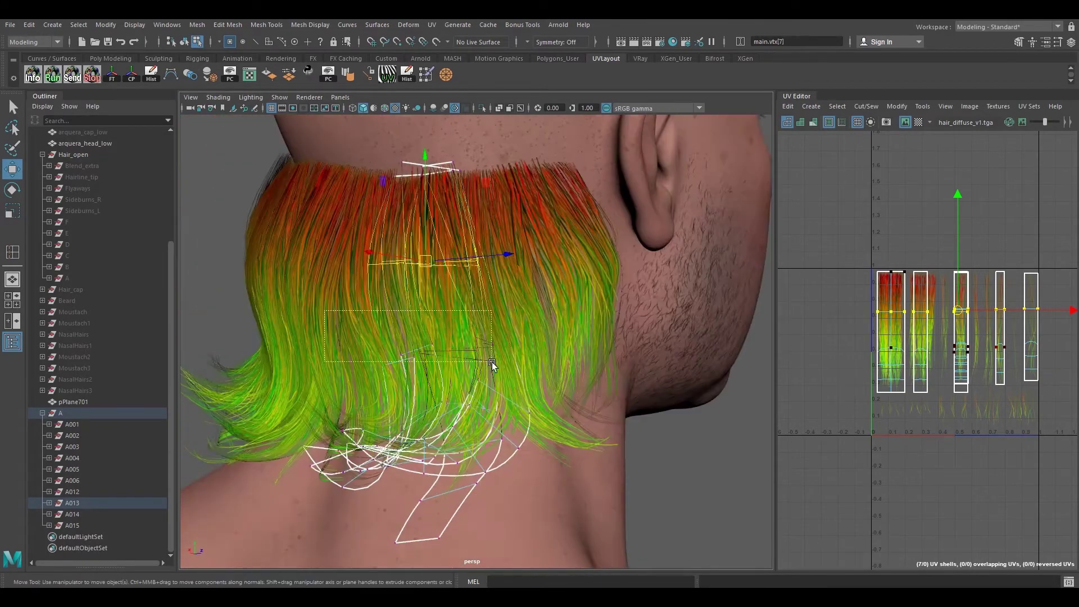
{"action": "left_click_drag", "start_coordinate": [532, 377], "coordinate": [533, 377]}
{"action": "mouse_move", "coordinate": [450, 362]}
{"action": "left_mouse_down", "text": "alt"}
{"action": "mouse_move", "coordinate": [512, 352]}
{"action": "mouse_move", "coordinate": [442, 354]}
{"action": "left_mouse_up", "text": "alt"}
Select group A012 and move the vertex row below its cards' roots toward the gap beside group A013
{"action": "right_click_drag", "start_coordinate": [352, 262], "coordinate": [384, 248]}
{"action": "left_click", "coordinate": [392, 271]}
{"action": "left_click_drag", "start_coordinate": [393, 272], "coordinate": [483, 324], "text": "alt"}
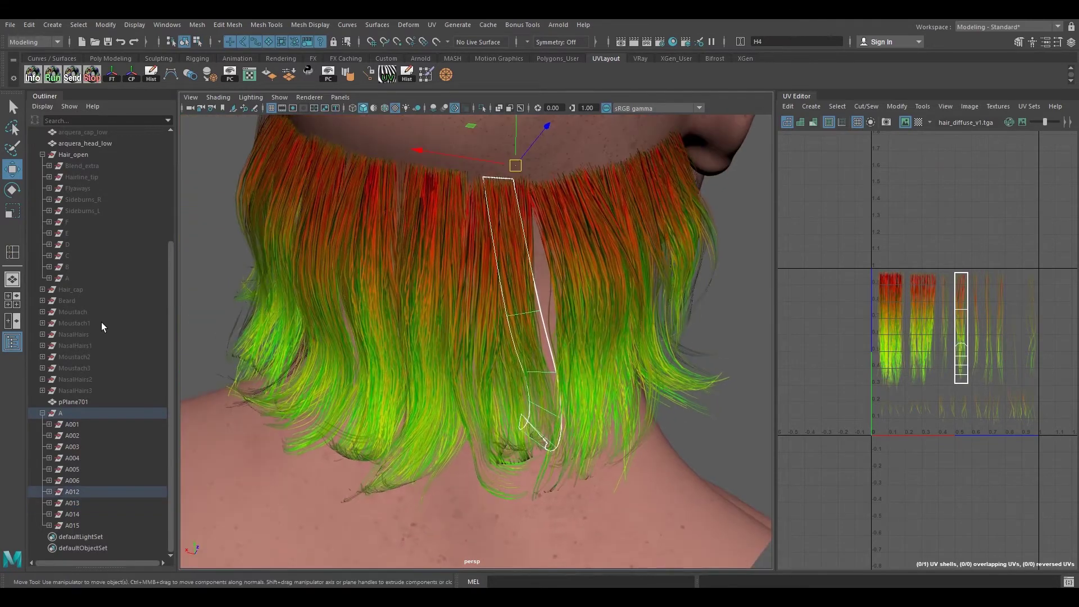
{"action": "left_click", "coordinate": [75, 491]}
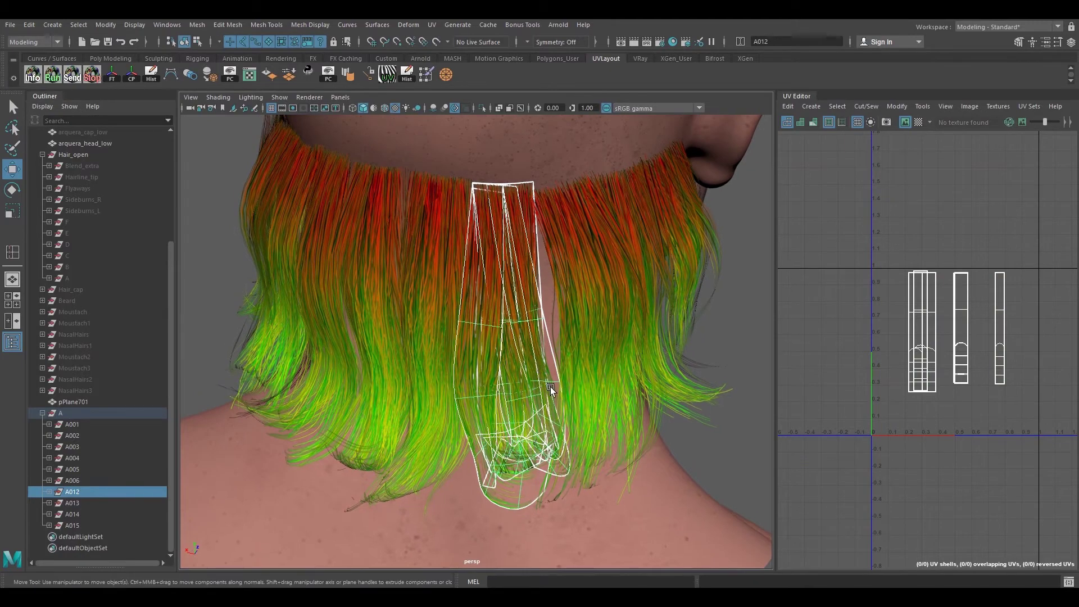
{"action": "key", "text": "F8"}
{"action": "middle_click_drag", "start_coordinate": [525, 326], "coordinate": [525, 329], "text": "alt"}
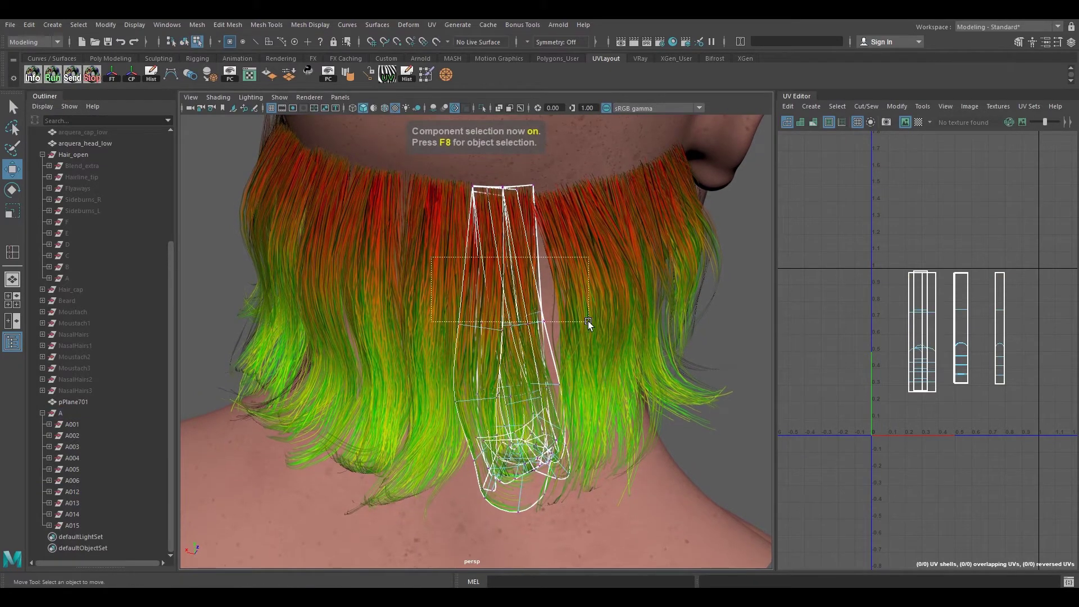
{"action": "left_click_drag", "start_coordinate": [592, 325], "coordinate": [590, 323]}
{"action": "left_click_drag", "start_coordinate": [505, 343], "coordinate": [560, 274], "text": "alt"}
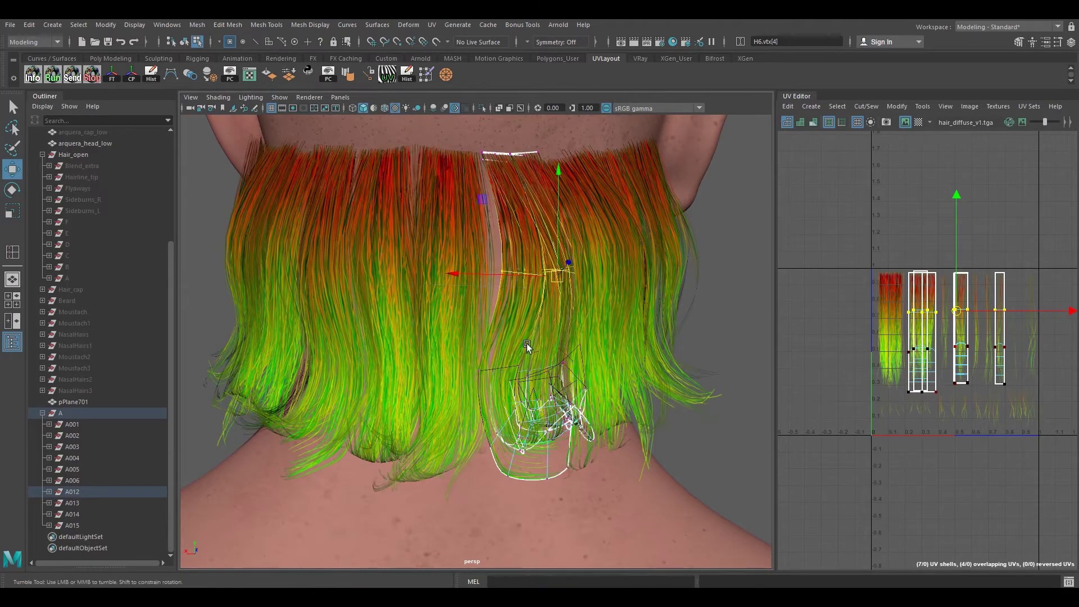
{"action": "left_click_drag", "start_coordinate": [528, 345], "coordinate": [548, 335], "text": "alt"}
Return to object mode, select group A006, and switch its cards to vertex editing
{"action": "right_click_drag", "start_coordinate": [537, 222], "coordinate": [548, 215]}
{"action": "left_click_drag", "start_coordinate": [545, 239], "coordinate": [530, 243], "text": "alt"}
{"action": "left_click", "coordinate": [531, 247]}
{"action": "left_click", "coordinate": [70, 481]}
{"action": "left_click_drag", "start_coordinate": [494, 356], "coordinate": [521, 351], "text": "alt"}
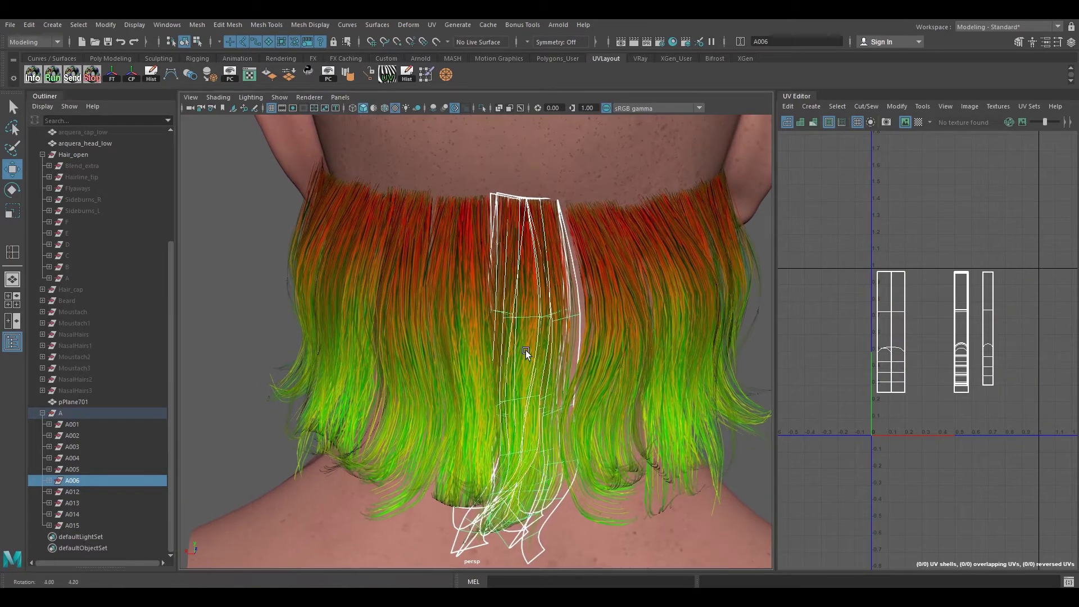
{"action": "key", "text": "F8"}
Select the vertex row below the roots of group A006's cards, and scale and move it
{"action": "left_click_drag", "start_coordinate": [619, 325], "coordinate": [618, 338]}
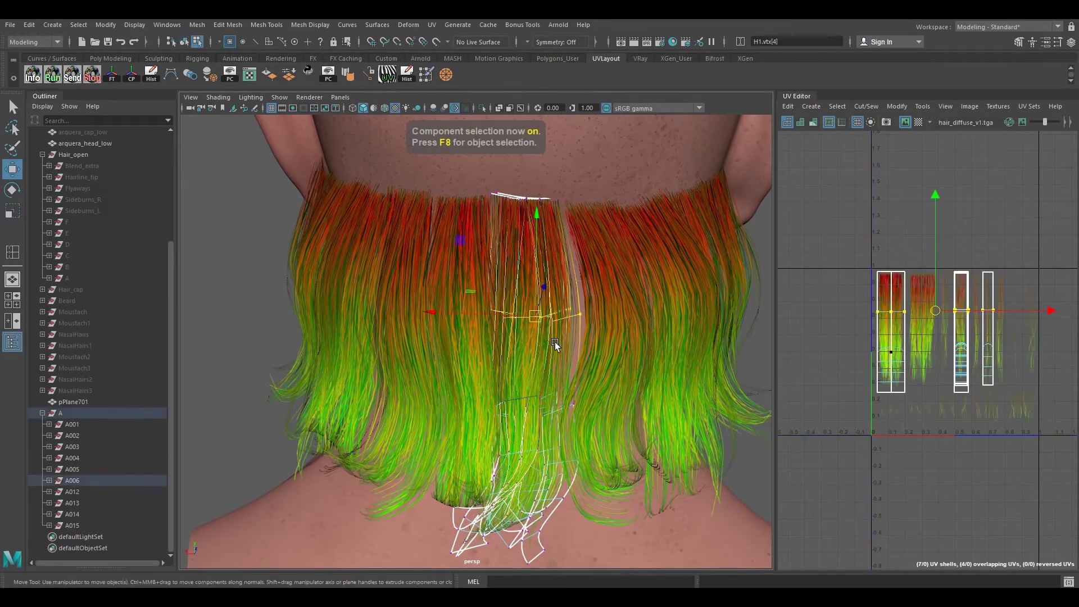
{"action": "right_click_drag", "start_coordinate": [554, 340], "coordinate": [574, 355], "text": "alt"}
{"action": "key", "text": "r"}
{"action": "left_click_drag", "start_coordinate": [569, 352], "coordinate": [585, 245], "text": "alt"}
{"action": "key", "text": "w"}
Reposition the root vertices and the middle vertex row of group A006's cards
{"action": "middle_click_drag", "start_coordinate": [499, 194], "coordinate": [508, 221], "text": "alt"}
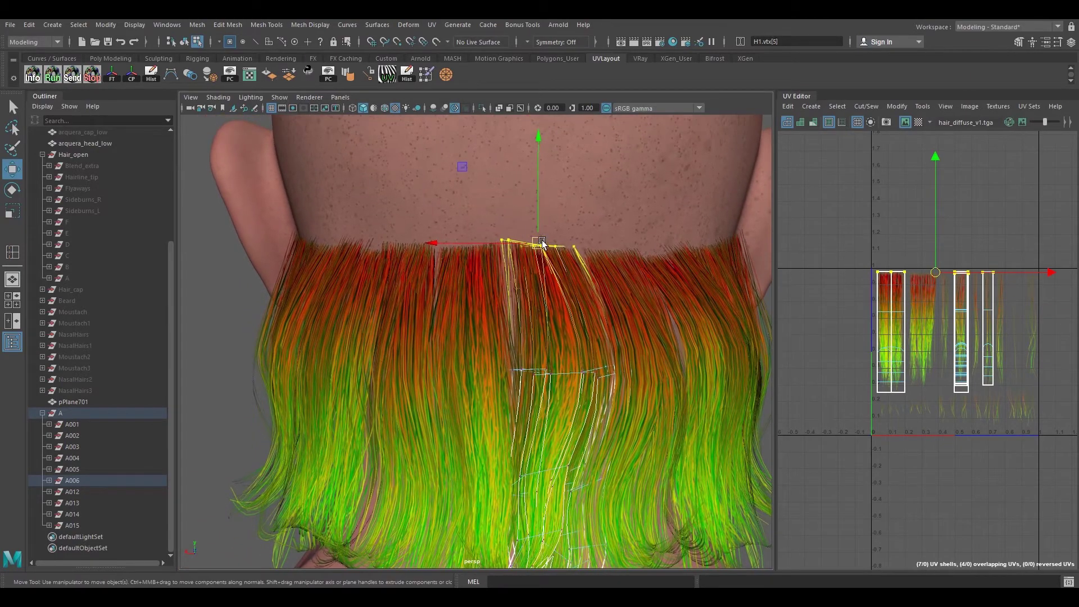
{"action": "left_click_drag", "start_coordinate": [542, 243], "coordinate": [423, 303], "text": "alt"}
{"action": "left_click_drag", "start_coordinate": [613, 351], "coordinate": [613, 351]}
{"action": "left_click_drag", "start_coordinate": [612, 350], "coordinate": [521, 330], "text": "alt"}
{"action": "middle_click_drag", "start_coordinate": [515, 338], "coordinate": [498, 257], "text": "alt"}
{"action": "left_click_drag", "start_coordinate": [512, 377], "coordinate": [512, 393], "text": "alt"}
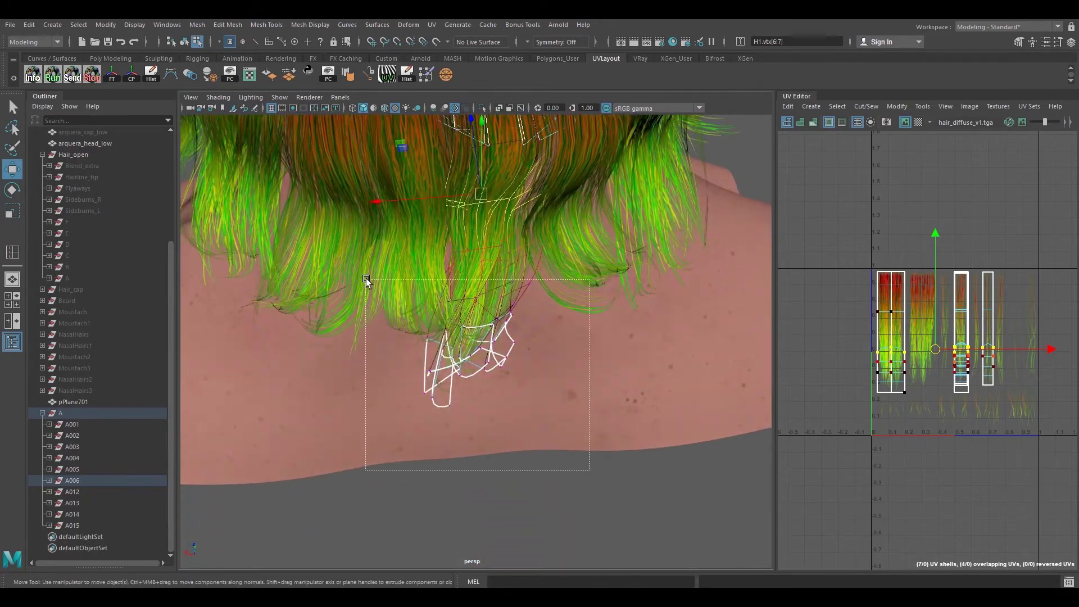
Select the lower vertices of group A006's cards at the nape and move them
{"action": "left_click_drag", "start_coordinate": [366, 279], "coordinate": [366, 276]}
{"action": "left_click_drag", "start_coordinate": [388, 326], "coordinate": [408, 275], "text": "alt"}
{"action": "left_click_drag", "start_coordinate": [471, 287], "coordinate": [562, 254]}
Rotate the tip vertices of group A006's cards and move the tips closer to the neck
{"action": "key", "text": "e"}
{"action": "left_click_drag", "start_coordinate": [562, 254], "coordinate": [446, 294], "text": "alt"}
{"action": "key", "text": "w"}
{"action": "key", "text": "e"}
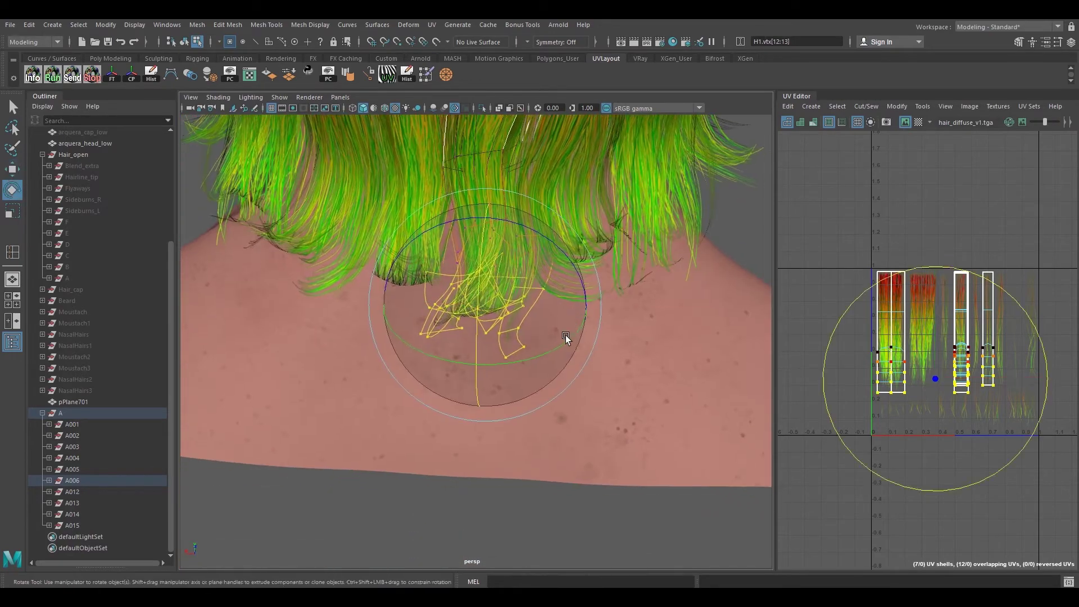
{"action": "left_click_drag", "start_coordinate": [559, 354], "coordinate": [492, 348]}
{"action": "key", "text": "w"}
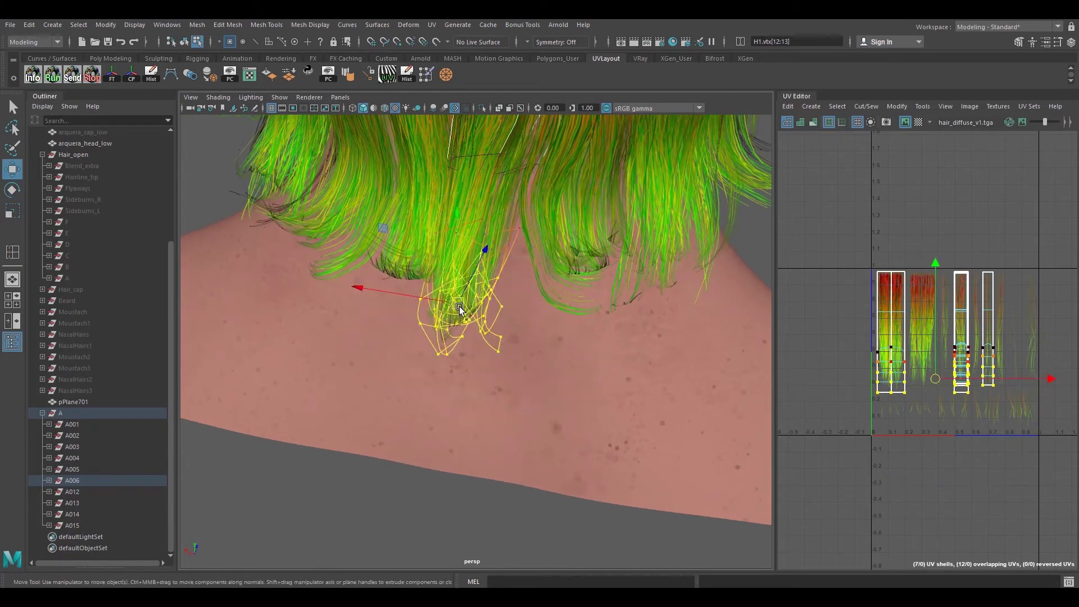
{"action": "left_click_drag", "start_coordinate": [464, 306], "coordinate": [504, 204]}
Return to object mode, select group A014, and switch its cards to vertex editing
{"action": "right_click_drag", "start_coordinate": [504, 220], "coordinate": [524, 201]}
{"action": "left_click", "coordinate": [524, 203]}
{"action": "left_click_drag", "start_coordinate": [524, 202], "coordinate": [523, 298], "text": "alt"}
{"action": "left_click", "coordinate": [92, 513]}
{"action": "left_click_drag", "start_coordinate": [591, 270], "coordinate": [503, 390], "text": "alt"}
{"action": "key", "text": "F8"}
Select the vertex row below the roots of group A014's cards and adjust its position
{"action": "left_click_drag", "start_coordinate": [456, 424], "coordinate": [559, 335]}
{"action": "left_click_drag", "start_coordinate": [533, 380], "coordinate": [550, 305], "text": "alt"}
{"action": "left_click_drag", "start_coordinate": [550, 305], "coordinate": [439, 342], "text": "alt"}
{"action": "key", "text": "r"}
{"action": "key", "text": "w"}
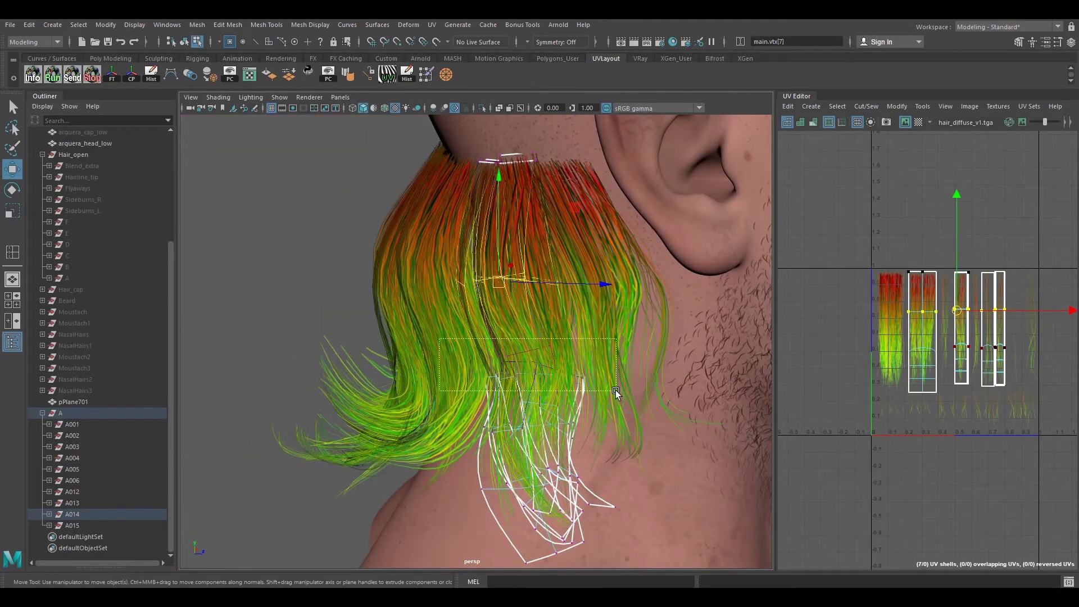
Select the lower vertex rows of group A014's cards and move them along the neck
{"action": "left_click_drag", "start_coordinate": [615, 390], "coordinate": [615, 390]}
{"action": "left_click_drag", "start_coordinate": [616, 390], "coordinate": [443, 339], "text": "alt"}
{"action": "left_click_drag", "start_coordinate": [563, 368], "coordinate": [588, 368]}
{"action": "left_click_drag", "start_coordinate": [588, 369], "coordinate": [453, 356], "text": "alt"}
{"action": "left_click_drag", "start_coordinate": [453, 356], "coordinate": [405, 395], "text": "alt"}
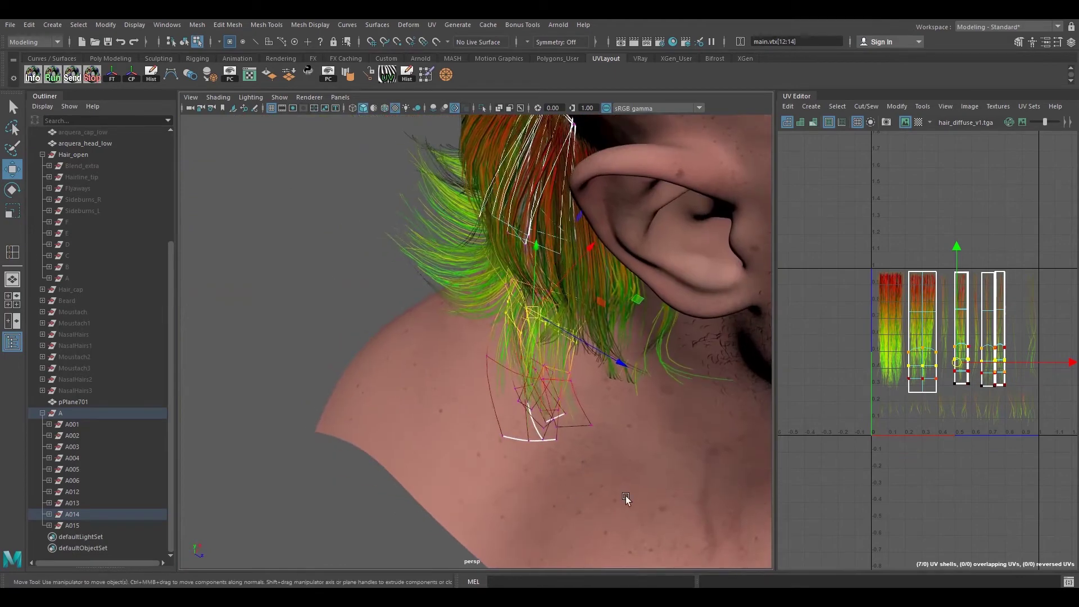
Select the tip vertices of group A014's cards, move them, and rotate them toward the neck
{"action": "left_click_drag", "start_coordinate": [474, 400], "coordinate": [473, 400]}
{"action": "left_click_drag", "start_coordinate": [474, 400], "coordinate": [521, 393], "text": "alt"}
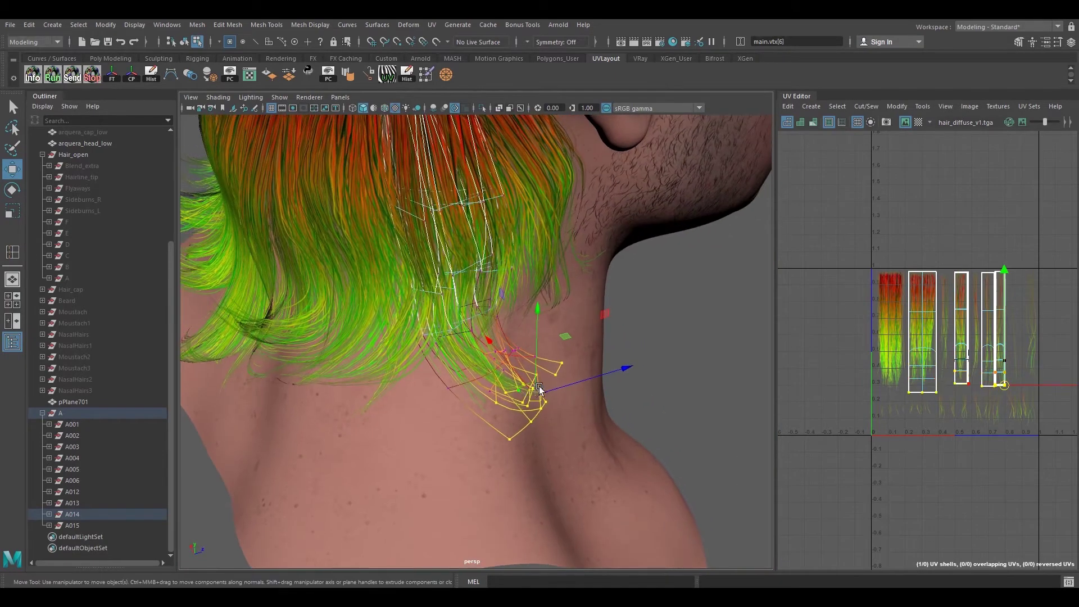
{"action": "key", "text": "e"}
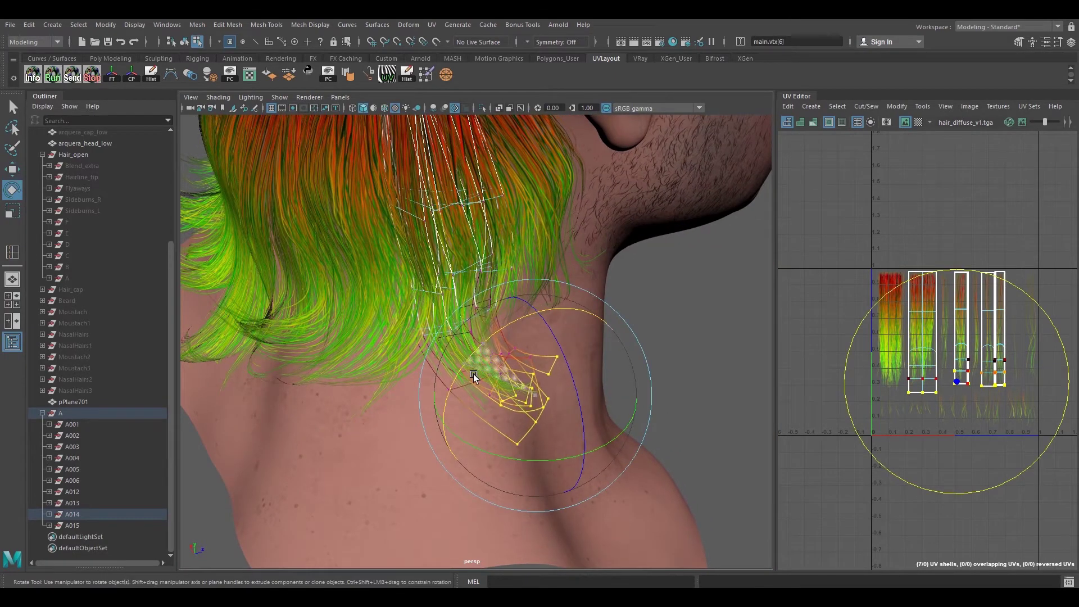
{"action": "left_click_drag", "start_coordinate": [474, 376], "coordinate": [538, 400]}
{"action": "middle_click_drag", "start_coordinate": [538, 400], "coordinate": [529, 356], "text": "alt"}
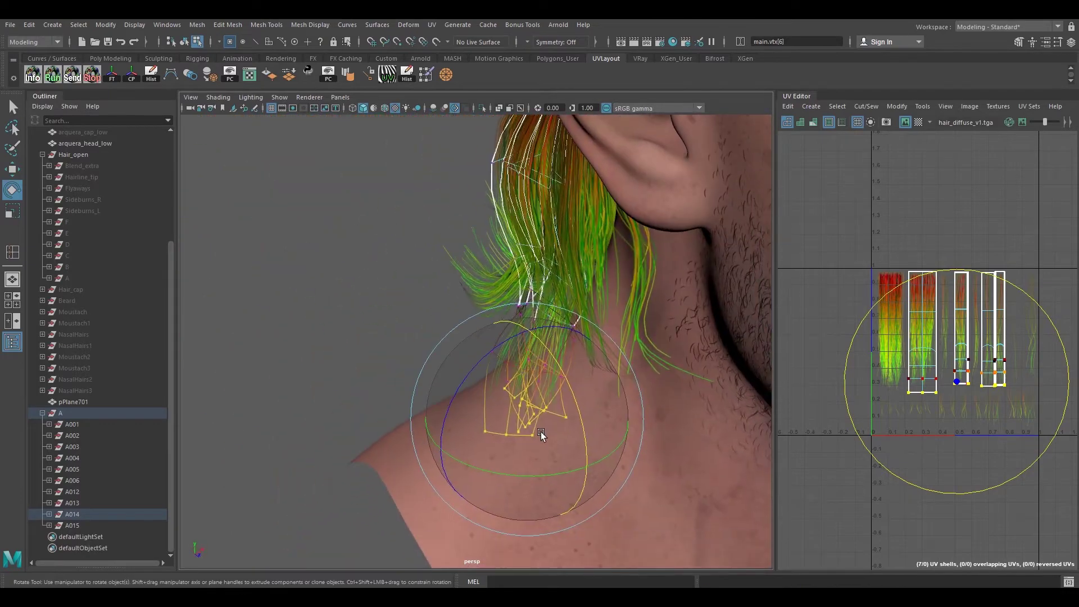
{"action": "key", "text": "w"}
{"action": "mouse_move", "coordinate": [552, 386]}
{"action": "left_mouse_down", "text": "alt"}
{"action": "mouse_move", "coordinate": [548, 394]}
{"action": "mouse_move", "coordinate": [543, 376]}
{"action": "left_mouse_up", "text": "alt"}
{"action": "middle_click_drag", "start_coordinate": [553, 335], "coordinate": [555, 397], "text": "alt"}
Return to object mode, select group A015 behind the ear, and switch its cards to vertex editing
{"action": "right_click_drag", "start_coordinate": [548, 212], "coordinate": [577, 197]}
{"action": "left_click", "coordinate": [538, 214]}
{"action": "left_click_drag", "start_coordinate": [557, 270], "coordinate": [527, 313], "text": "alt"}
{"action": "left_click", "coordinate": [80, 526]}
{"action": "left_click_drag", "start_coordinate": [494, 270], "coordinate": [495, 306], "text": "alt"}
{"action": "middle_click_drag", "start_coordinate": [478, 264], "coordinate": [504, 318], "text": "alt"}
{"action": "mouse_move", "coordinate": [503, 318]}
{"action": "left_mouse_down", "text": "alt"}
{"action": "mouse_move", "coordinate": [454, 301]}
{"action": "mouse_move", "coordinate": [451, 320]}
{"action": "mouse_move", "coordinate": [483, 318]}
{"action": "left_mouse_up", "text": "alt"}
{"action": "key", "text": "F8"}
Select the tip vertices of group A015's cards and rotate them to follow the neck
{"action": "left_click_drag", "start_coordinate": [606, 383], "coordinate": [555, 399], "text": "alt"}
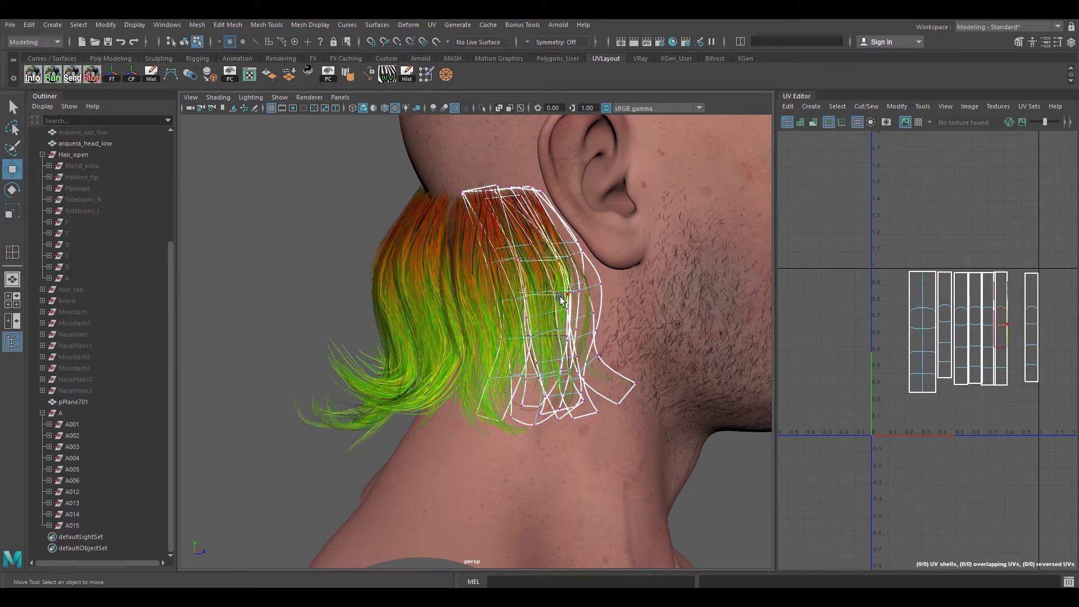
{"action": "mouse_move", "coordinate": [562, 339]}
{"action": "left_mouse_down", "text": "alt"}
{"action": "mouse_move", "coordinate": [565, 393]}
{"action": "mouse_move", "coordinate": [578, 359]}
{"action": "mouse_move", "coordinate": [544, 376]}
{"action": "mouse_move", "coordinate": [558, 355]}
{"action": "left_mouse_up", "text": "alt"}
{"action": "double_click", "coordinate": [530, 207]}
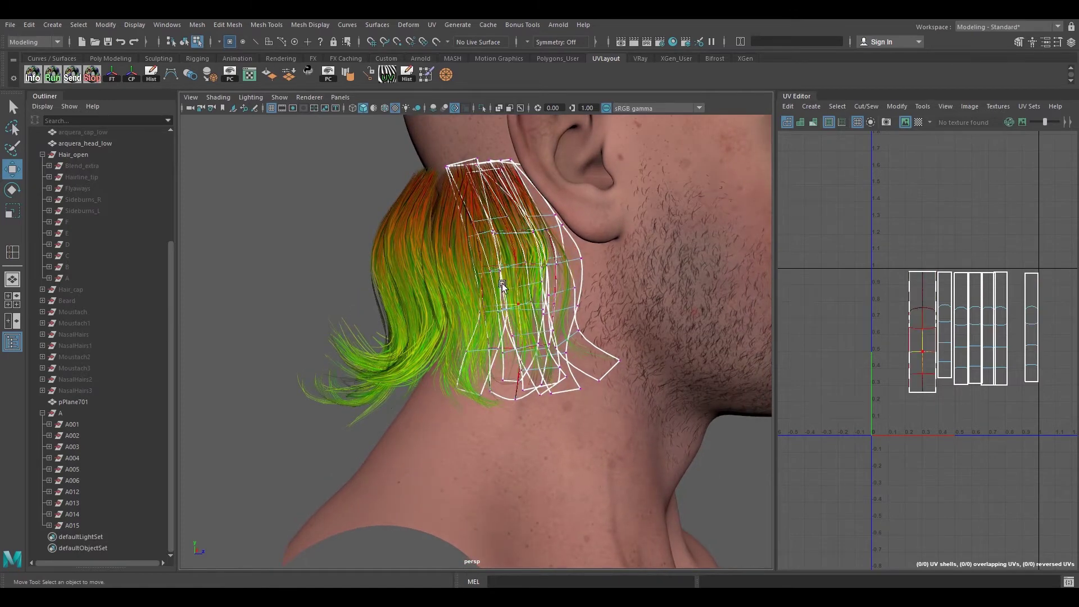
{"action": "left_click_drag", "start_coordinate": [534, 348], "coordinate": [561, 377], "text": "alt"}
{"action": "left_click_drag", "start_coordinate": [601, 464], "coordinate": [651, 456], "text": "alt"}
{"action": "left_click_drag", "start_coordinate": [651, 457], "coordinate": [572, 425]}
{"action": "left_click_drag", "start_coordinate": [443, 358], "coordinate": [534, 430]}
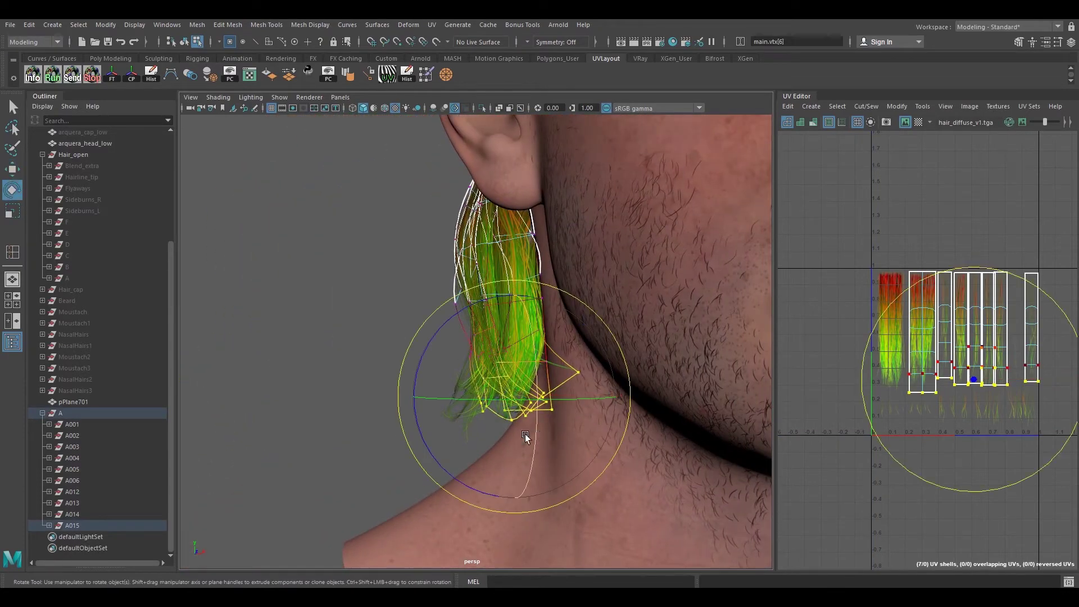
{"action": "left_click_drag", "start_coordinate": [426, 398], "coordinate": [451, 364], "text": "alt"}
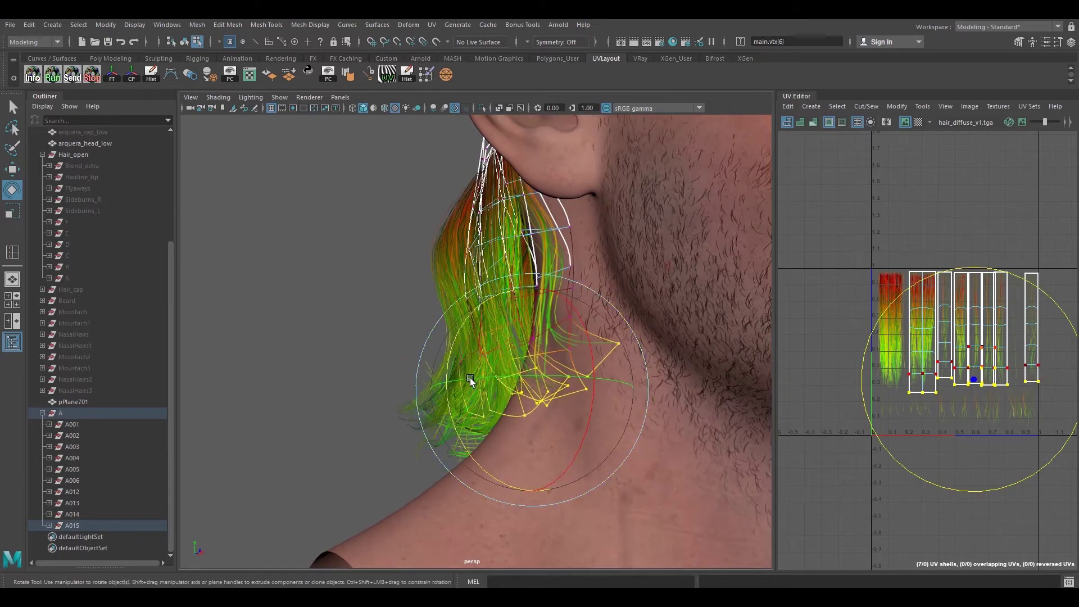
{"action": "key", "text": "w"}
Select the middle vertex row of group A015's cards and reposition it below the ear
{"action": "left_click_drag", "start_coordinate": [506, 390], "coordinate": [490, 363], "text": "alt"}
{"action": "left_click_drag", "start_coordinate": [456, 330], "coordinate": [417, 372]}
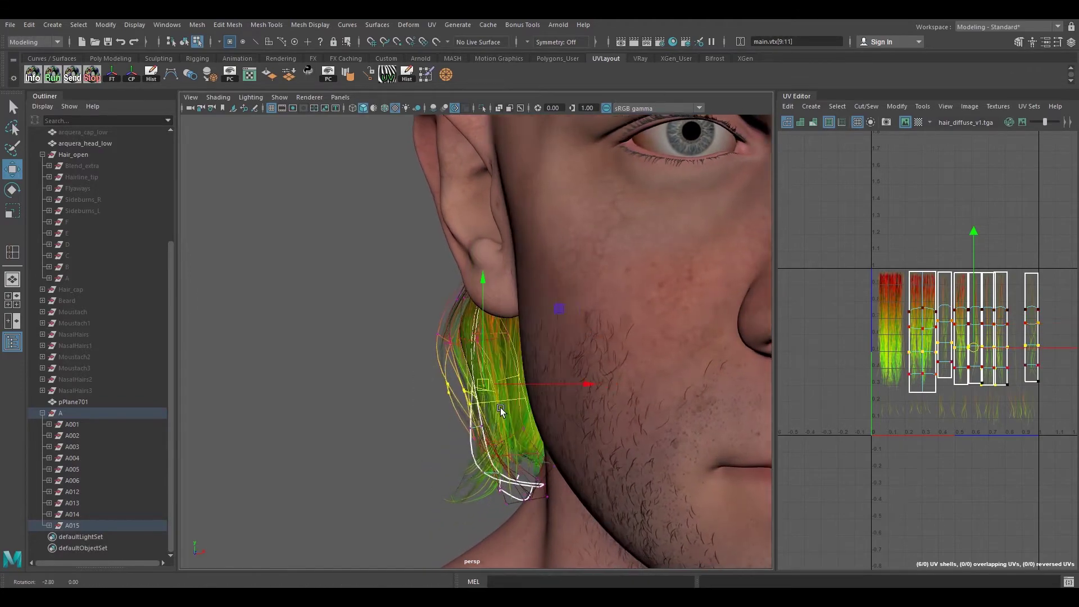
{"action": "left_click_drag", "start_coordinate": [522, 403], "coordinate": [648, 422], "text": "alt"}
{"action": "left_click_drag", "start_coordinate": [514, 382], "coordinate": [596, 371], "text": "alt"}
{"action": "left_click_drag", "start_coordinate": [536, 360], "coordinate": [499, 373]}
{"action": "right_click_drag", "start_coordinate": [499, 373], "coordinate": [545, 403], "text": "alt"}
Return to object mode, select card H1, expand group A015 in the hierarchy, and switch H1 to vertex editing
{"action": "left_click_drag", "start_coordinate": [410, 347], "coordinate": [451, 341], "text": "alt"}
{"action": "right_click_drag", "start_coordinate": [448, 292], "coordinate": [504, 275]}
{"action": "left_click", "coordinate": [449, 336]}
{"action": "left_click_drag", "start_coordinate": [450, 338], "coordinate": [486, 364], "text": "alt"}
{"action": "right_click_drag", "start_coordinate": [485, 364], "coordinate": [537, 340], "text": "alt"}
{"action": "left_click", "coordinate": [538, 340]}
{"action": "left_click_drag", "start_coordinate": [539, 344], "coordinate": [526, 370], "text": "alt"}
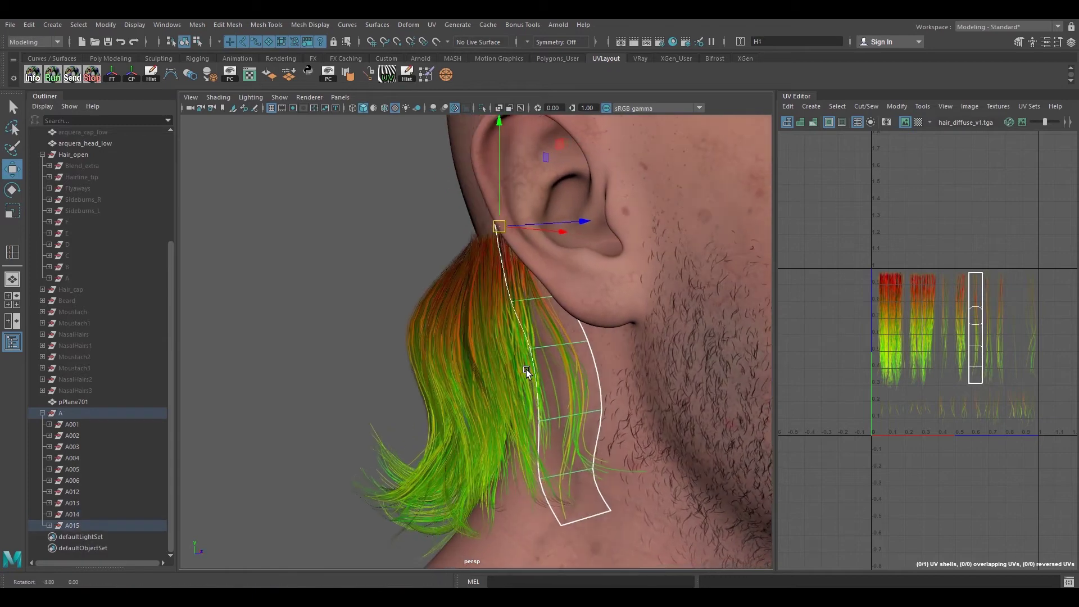
{"action": "left_click", "coordinate": [48, 525]}
{"action": "left_click_drag", "start_coordinate": [523, 401], "coordinate": [528, 410], "text": "alt"}
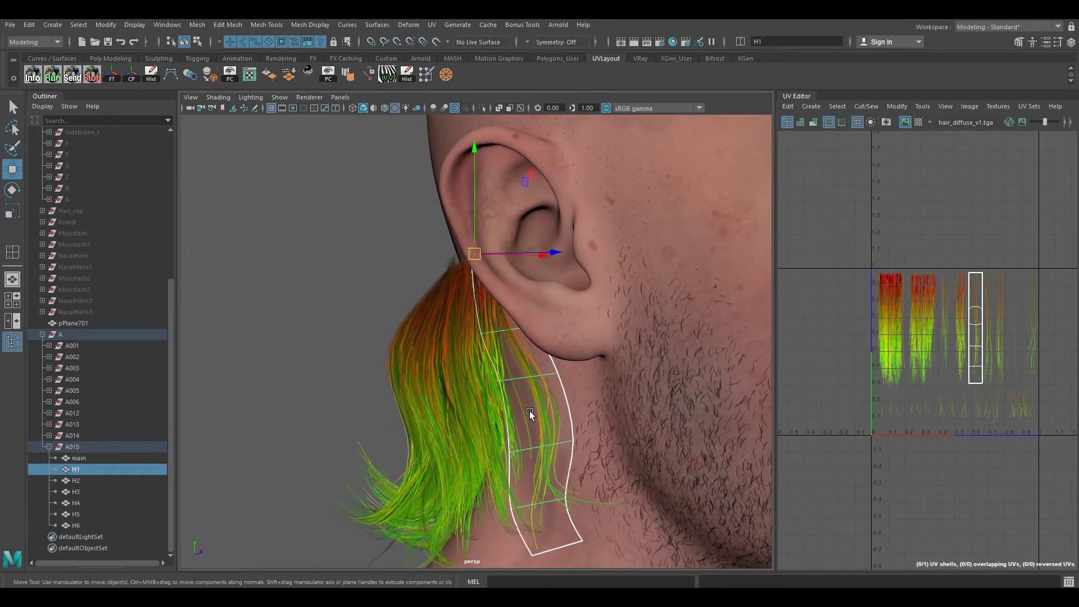
{"action": "key", "text": "F8"}
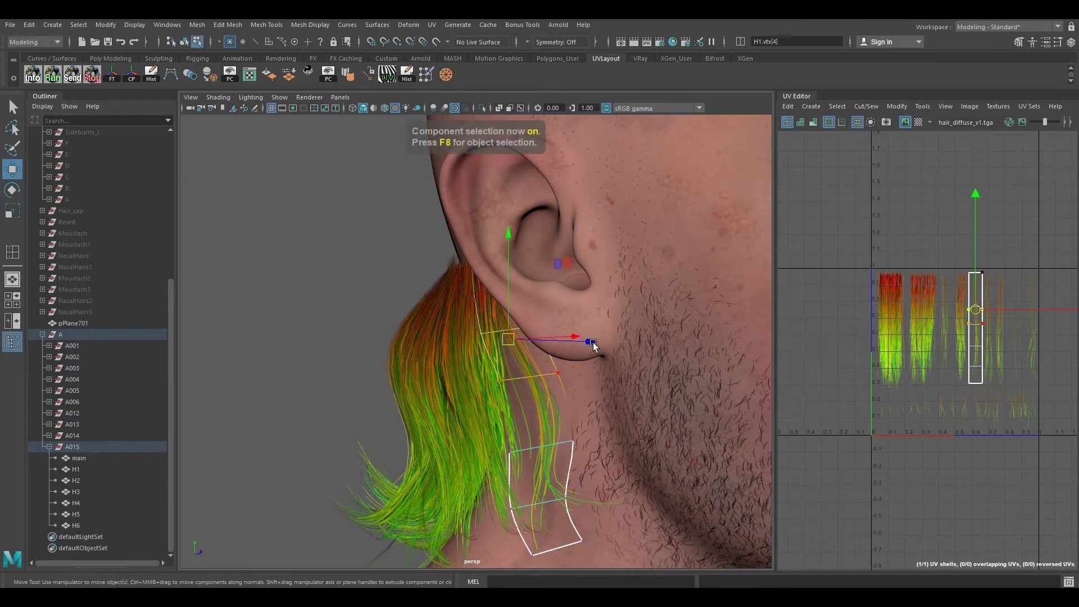
Move the upper vertex rows of card H1 back toward the hair behind the ear
{"action": "left_click_drag", "start_coordinate": [569, 363], "coordinate": [441, 355], "text": "alt"}
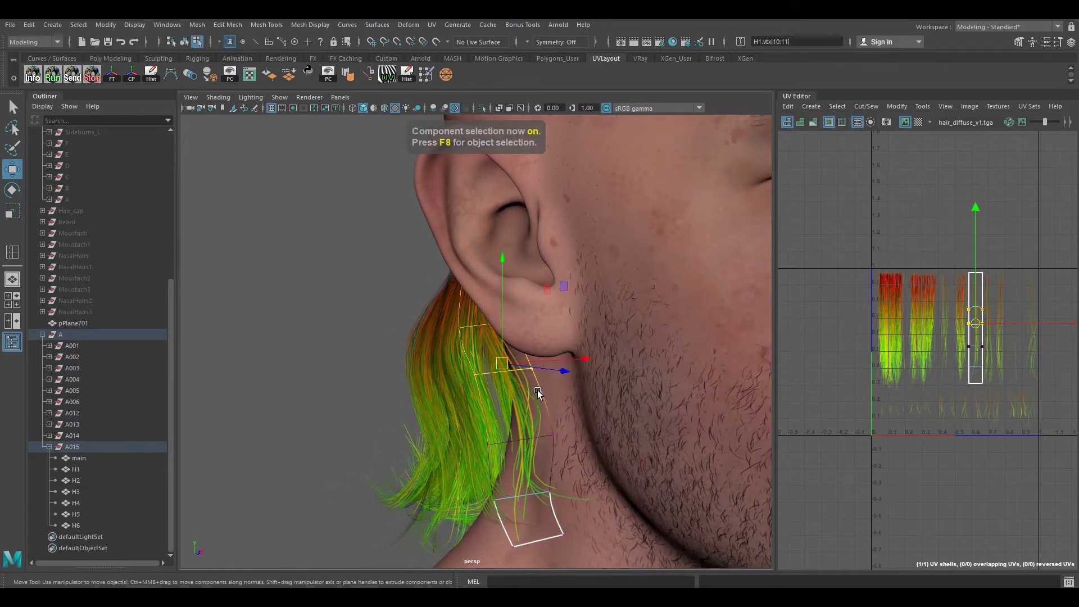
{"action": "left_click_drag", "start_coordinate": [503, 385], "coordinate": [459, 379], "text": "alt"}
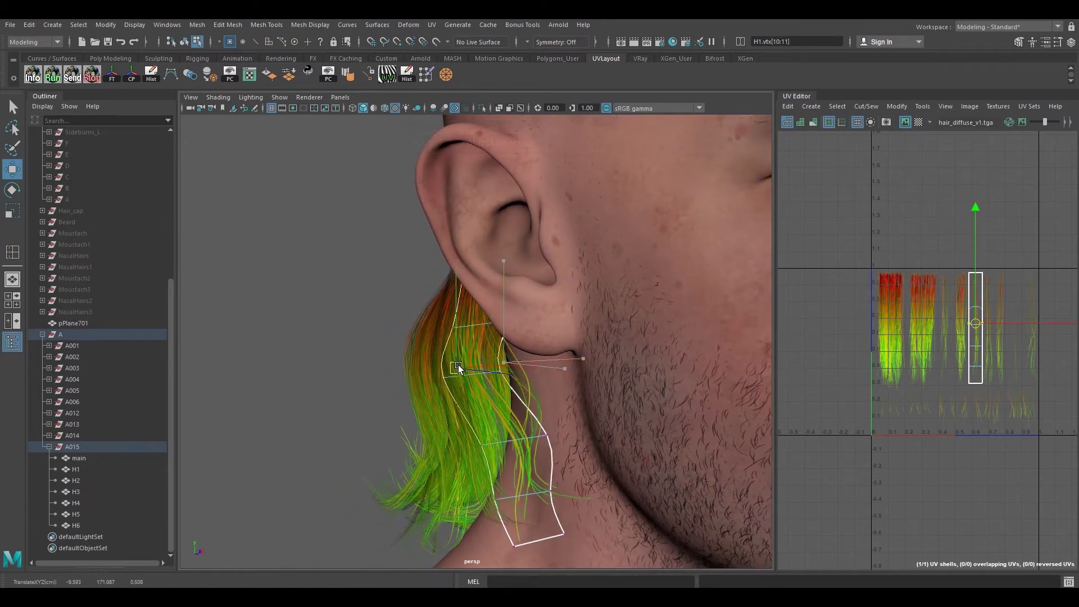
{"action": "left_click_drag", "start_coordinate": [514, 439], "coordinate": [497, 415], "text": "alt"}
Rotate and reposition the lower vertices of card H1, and return to object mode
{"action": "left_click_drag", "start_coordinate": [412, 360], "coordinate": [613, 527]}
{"action": "middle_click_drag", "start_coordinate": [587, 482], "coordinate": [606, 451], "text": "alt"}
{"action": "key", "text": "e"}
{"action": "left_click_drag", "start_coordinate": [606, 451], "coordinate": [606, 426], "text": "alt"}
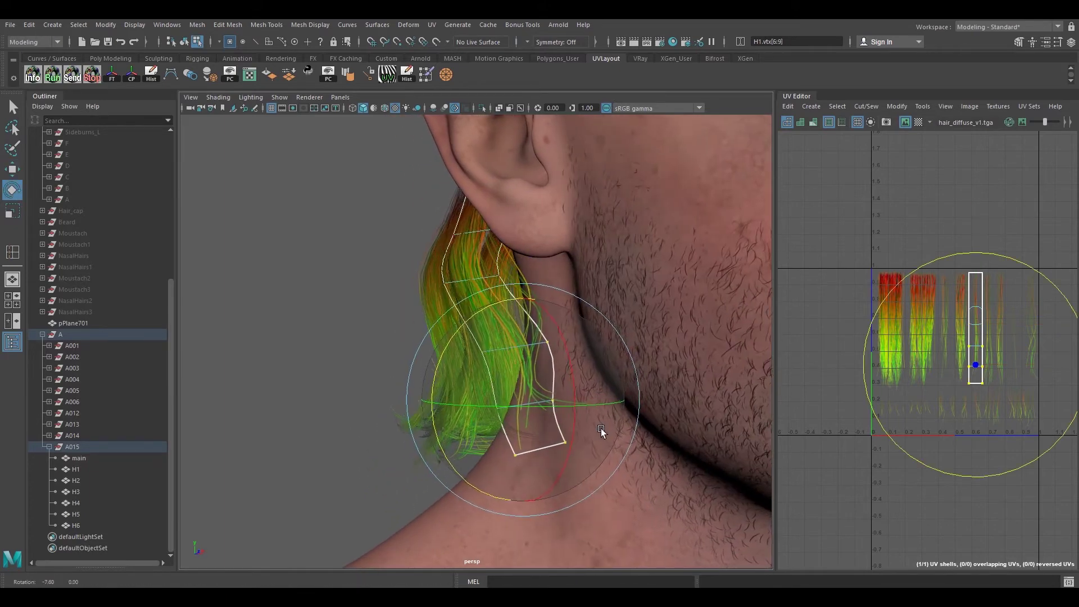
{"action": "left_click_drag", "start_coordinate": [498, 315], "coordinate": [504, 316]}
{"action": "key", "text": "w"}
{"action": "mouse_move", "coordinate": [508, 400]}
{"action": "left_mouse_down", "text": "alt"}
{"action": "mouse_move", "coordinate": [539, 404]}
{"action": "mouse_move", "coordinate": [478, 410]}
{"action": "mouse_move", "coordinate": [495, 388]}
{"action": "mouse_move", "coordinate": [528, 389]}
{"action": "mouse_move", "coordinate": [509, 400]}
{"action": "left_mouse_up", "text": "alt"}
{"action": "left_click_drag", "start_coordinate": [509, 400], "coordinate": [517, 402], "text": "alt"}
{"action": "right_click_drag", "start_coordinate": [555, 309], "coordinate": [557, 264]}
{"action": "left_click", "coordinate": [541, 308]}
Clear the selection and examine the hair silhouette around the side of the head and behind the ear
{"action": "left_click_drag", "start_coordinate": [582, 354], "coordinate": [543, 355], "text": "alt"}
{"action": "right_click_drag", "start_coordinate": [471, 277], "coordinate": [509, 250]}
{"action": "left_click_drag", "start_coordinate": [459, 341], "coordinate": [444, 344], "text": "alt"}
{"action": "left_click", "coordinate": [354, 356]}
{"action": "left_click_drag", "start_coordinate": [354, 357], "coordinate": [522, 342], "text": "alt"}
{"action": "right_click_drag", "start_coordinate": [523, 342], "coordinate": [450, 285], "text": "alt"}
{"action": "left_click_drag", "start_coordinate": [451, 286], "coordinate": [543, 324], "text": "alt"}
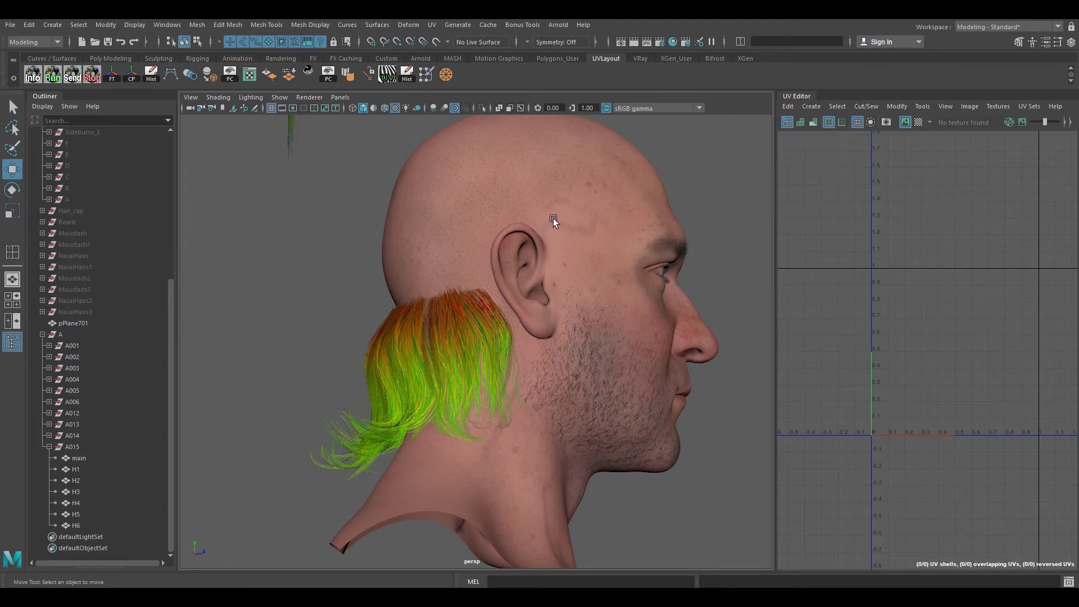
{"action": "left_click_drag", "start_coordinate": [515, 335], "coordinate": [484, 349], "text": "alt"}
{"action": "right_click_drag", "start_coordinate": [484, 349], "coordinate": [498, 256], "text": "alt"}
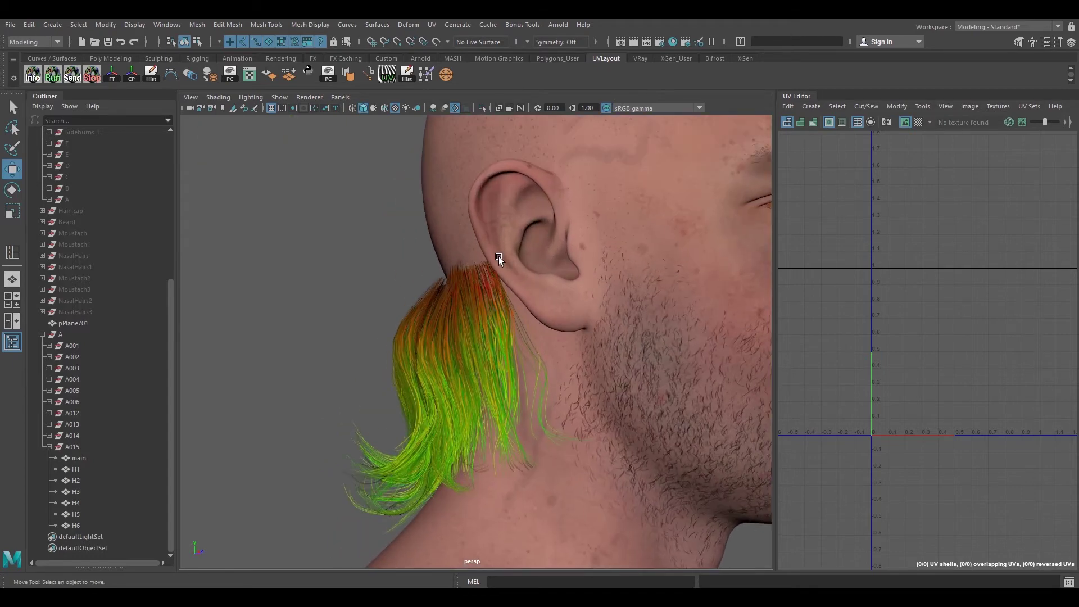
Select the stray card H4 of group A015 behind the ear and switch it to vertex editing
{"action": "left_click_drag", "start_coordinate": [540, 383], "coordinate": [484, 365], "text": "alt"}
{"action": "right_click_drag", "start_coordinate": [484, 365], "coordinate": [533, 366], "text": "alt"}
{"action": "left_click", "coordinate": [533, 367]}
{"action": "left_click_drag", "start_coordinate": [533, 367], "coordinate": [534, 372], "text": "alt"}
{"action": "right_click_drag", "start_coordinate": [527, 342], "coordinate": [481, 309]}
{"action": "left_click_drag", "start_coordinate": [515, 363], "coordinate": [477, 370], "text": "alt"}
Select the lower vertices of card H4 and move them back toward the rest of the hair
{"action": "left_click_drag", "start_coordinate": [567, 408], "coordinate": [568, 408]}
{"action": "left_click_drag", "start_coordinate": [567, 408], "coordinate": [524, 393], "text": "alt"}
{"action": "left_click_drag", "start_coordinate": [608, 506], "coordinate": [609, 507]}
{"action": "left_click_drag", "start_coordinate": [608, 507], "coordinate": [575, 470], "text": "alt"}
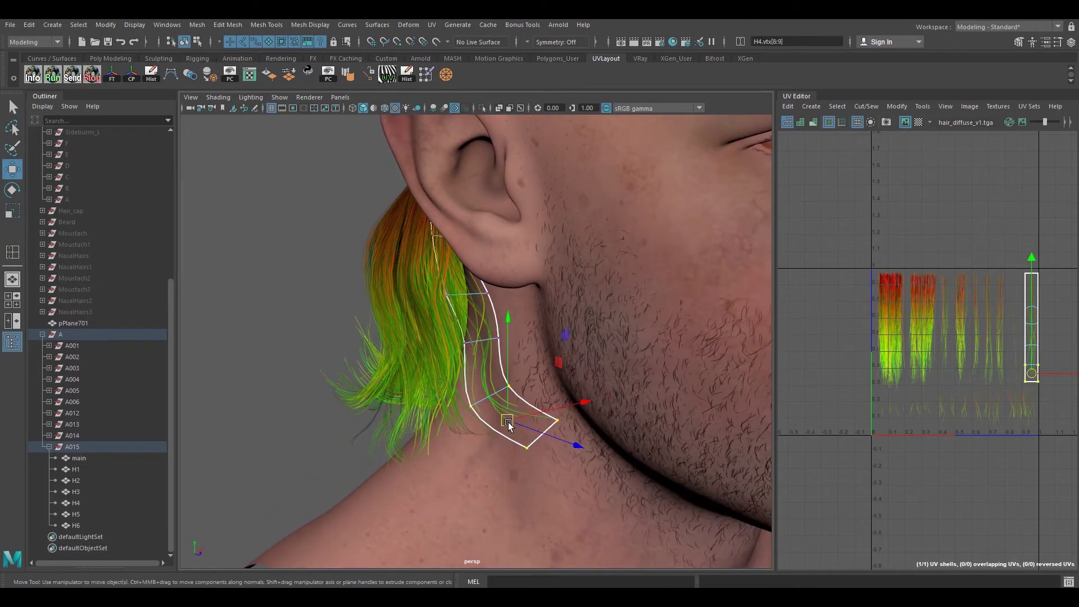
{"action": "left_click_drag", "start_coordinate": [508, 422], "coordinate": [470, 395]}
{"action": "left_click_drag", "start_coordinate": [469, 395], "coordinate": [474, 384], "text": "alt"}
{"action": "left_click_drag", "start_coordinate": [513, 428], "coordinate": [452, 455]}
{"action": "left_click_drag", "start_coordinate": [476, 377], "coordinate": [484, 388], "text": "alt"}
Reposition the upper and middle vertex rows of card H4 behind the ear
{"action": "left_click_drag", "start_coordinate": [534, 357], "coordinate": [534, 357]}
{"action": "left_click_drag", "start_coordinate": [534, 357], "coordinate": [478, 353], "text": "alt"}
{"action": "left_click_drag", "start_coordinate": [478, 352], "coordinate": [476, 339], "text": "alt"}
{"action": "left_click_drag", "start_coordinate": [453, 327], "coordinate": [521, 347]}
{"action": "left_click_drag", "start_coordinate": [522, 347], "coordinate": [507, 348], "text": "alt"}
{"action": "left_click_drag", "start_coordinate": [500, 292], "coordinate": [443, 312], "text": "alt"}
{"action": "left_click_drag", "start_coordinate": [517, 353], "coordinate": [558, 345], "text": "alt"}
Select vertex rows of card H4 and rotate them to align the card with the neck
{"action": "middle_click_drag", "start_coordinate": [539, 374], "coordinate": [532, 348], "text": "alt"}
{"action": "left_click_drag", "start_coordinate": [466, 417], "coordinate": [538, 475]}
{"action": "left_click_drag", "start_coordinate": [521, 450], "coordinate": [485, 344], "text": "alt"}
{"action": "left_click_drag", "start_coordinate": [479, 302], "coordinate": [523, 328]}
{"action": "middle_click_drag", "start_coordinate": [513, 329], "coordinate": [514, 370], "text": "alt"}
{"action": "key", "text": "e"}
{"action": "left_click_drag", "start_coordinate": [514, 373], "coordinate": [522, 390], "text": "alt"}
{"action": "left_click_drag", "start_coordinate": [523, 390], "coordinate": [538, 365]}
{"action": "key", "text": "w"}
Move the middle vertex row of card H4 beside the earlobe and adjust the vertices below it
{"action": "left_click", "coordinate": [480, 285]}
{"action": "key", "text": "e"}
{"action": "key", "text": "w"}
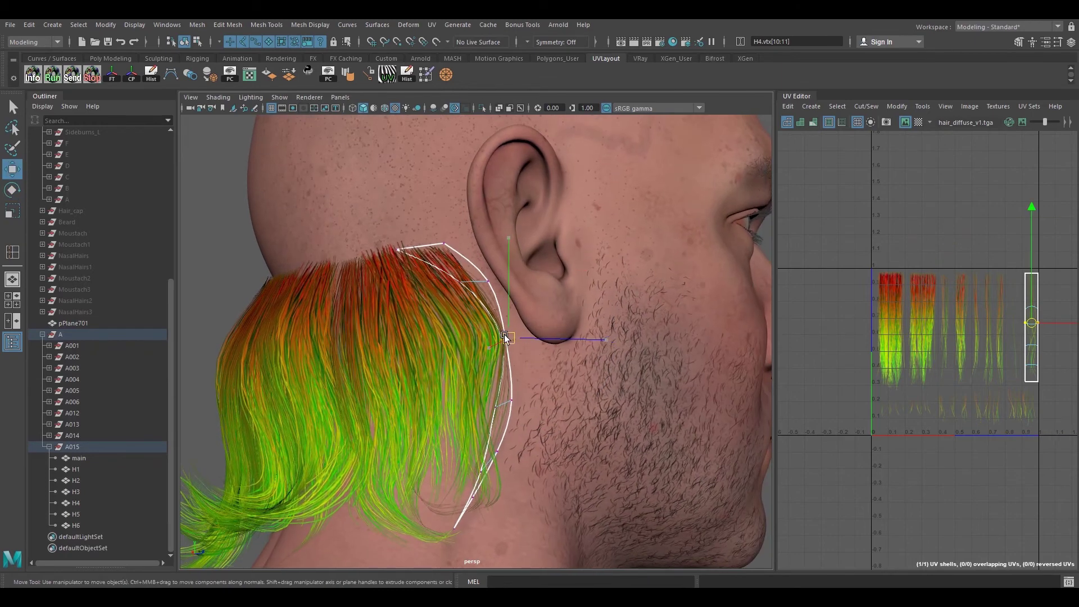
{"action": "left_click_drag", "start_coordinate": [512, 332], "coordinate": [548, 341], "text": "alt"}
{"action": "left_click", "coordinate": [482, 328]}
{"action": "middle_click_drag", "start_coordinate": [548, 340], "coordinate": [545, 329], "text": "alt"}
{"action": "left_click_drag", "start_coordinate": [460, 379], "coordinate": [554, 408]}
{"action": "middle_click_drag", "start_coordinate": [555, 408], "coordinate": [554, 400], "text": "alt"}
{"action": "left_click_drag", "start_coordinate": [505, 399], "coordinate": [454, 418], "text": "alt"}
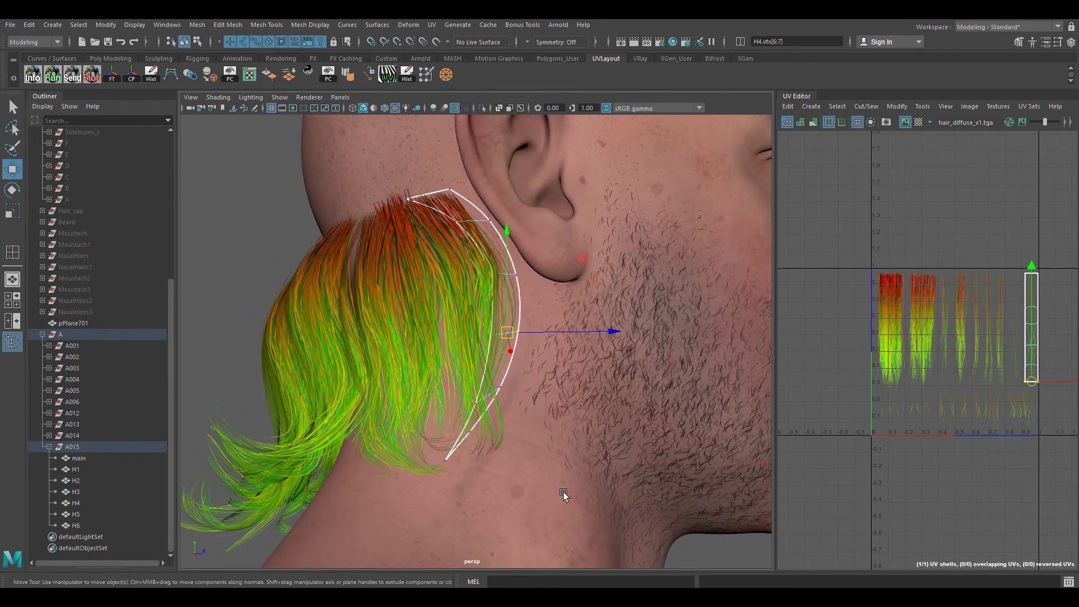
Select the tip vertices of card H4, rotate them, and prepare to move them
{"action": "left_click_drag", "start_coordinate": [555, 490], "coordinate": [472, 483], "text": "alt"}
{"action": "left_click_drag", "start_coordinate": [399, 419], "coordinate": [498, 465]}
{"action": "key", "text": "e"}
{"action": "left_click_drag", "start_coordinate": [373, 496], "coordinate": [502, 468]}
{"action": "key", "text": "w"}
{"action": "key", "text": "w"}
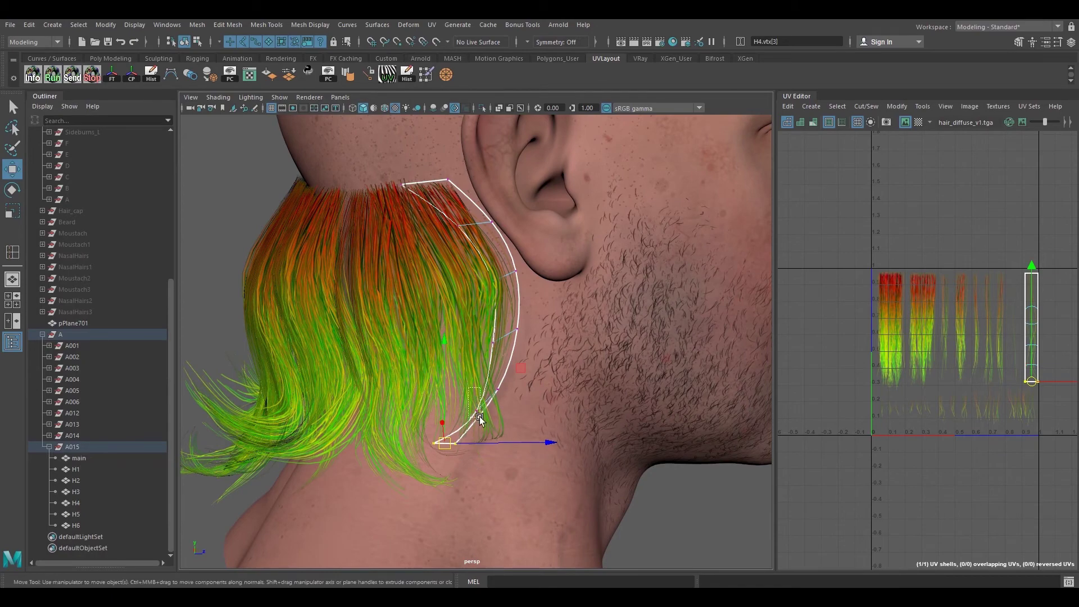
Move individual lower vertices of card H4 to widen its end, and return to object mode
{"action": "left_click_drag", "start_coordinate": [480, 416], "coordinate": [484, 422]}
{"action": "left_click_drag", "start_coordinate": [485, 421], "coordinate": [461, 390], "text": "alt"}
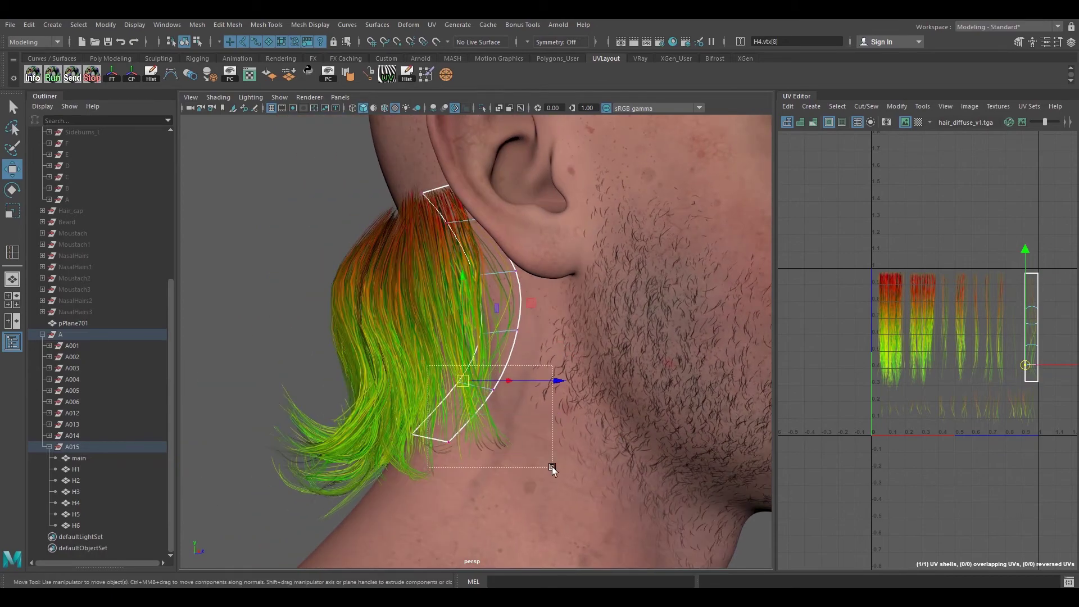
{"action": "left_click_drag", "start_coordinate": [552, 466], "coordinate": [467, 312]}
{"action": "left_click_drag", "start_coordinate": [574, 346], "coordinate": [554, 382], "text": "alt"}
{"action": "right_click_drag", "start_coordinate": [429, 287], "coordinate": [479, 272]}
{"action": "left_click", "coordinate": [417, 349]}
Clear the selection and examine the overall hair shape from behind the head
{"action": "left_click_drag", "start_coordinate": [417, 349], "coordinate": [592, 349], "text": "alt"}
{"action": "left_click", "coordinate": [385, 388]}
{"action": "left_click", "coordinate": [475, 379]}
{"action": "left_click", "coordinate": [625, 412]}
{"action": "mouse_move", "coordinate": [482, 377]}
{"action": "left_mouse_down", "text": "alt"}
{"action": "mouse_move", "coordinate": [554, 387]}
{"action": "mouse_move", "coordinate": [534, 437]}
{"action": "mouse_move", "coordinate": [632, 417]}
{"action": "mouse_move", "coordinate": [582, 385]}
{"action": "mouse_move", "coordinate": [443, 387]}
{"action": "mouse_move", "coordinate": [517, 389]}
{"action": "mouse_move", "coordinate": [511, 407]}
{"action": "mouse_move", "coordinate": [472, 376]}
{"action": "left_mouse_up", "text": "alt"}
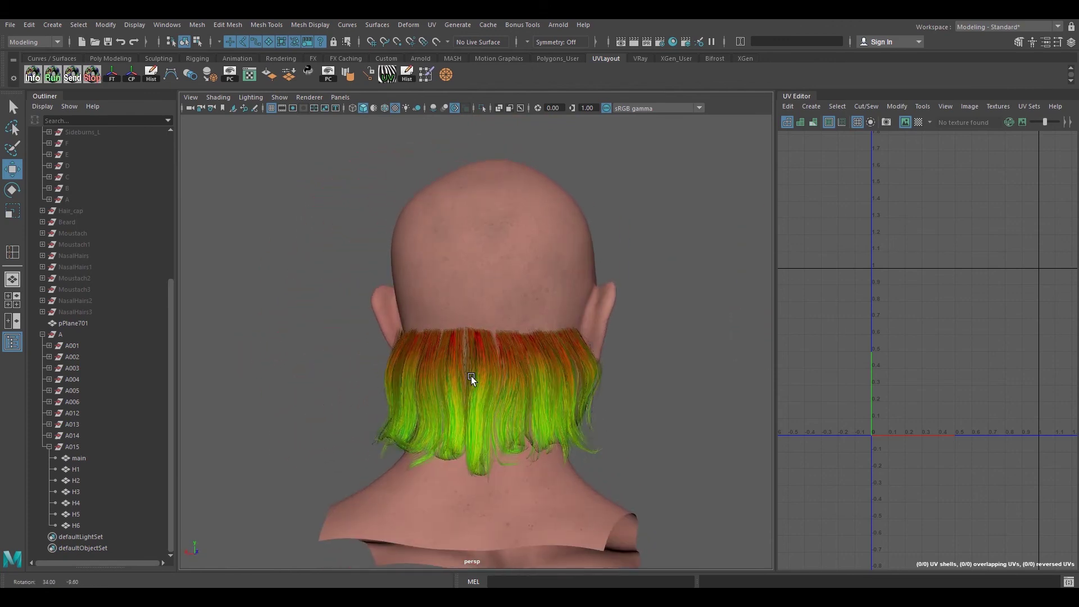